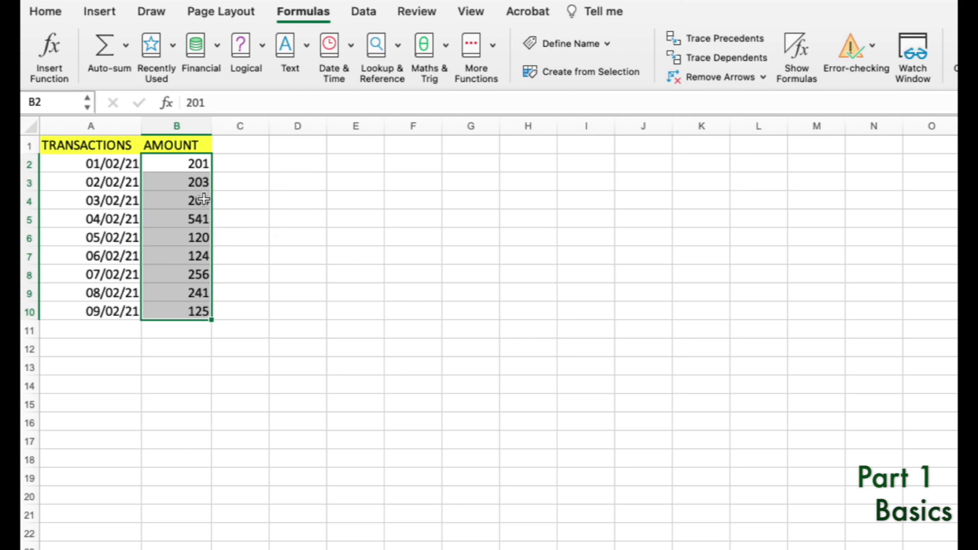
# Select the consecutive amounts in B2:B8 to check their total
pyautogui.click(203, 200)
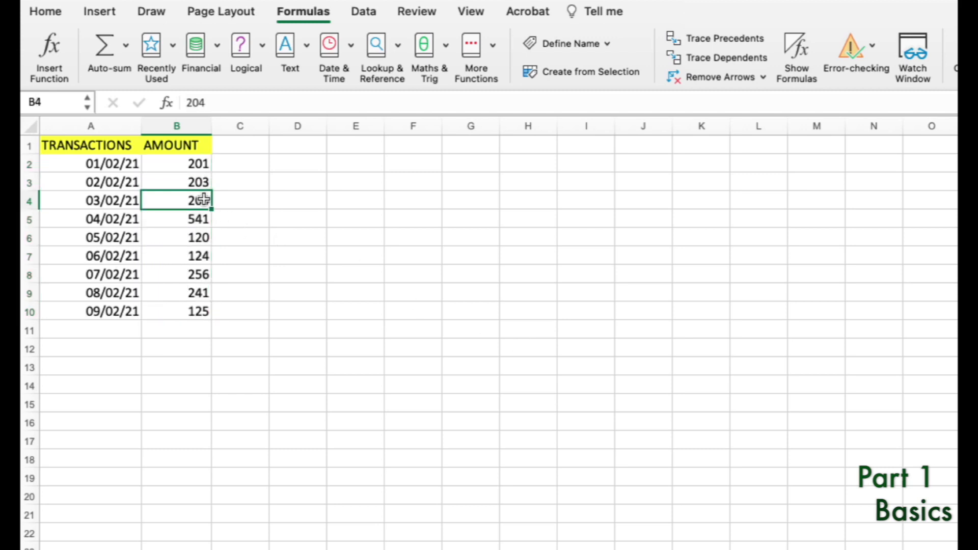
pyautogui.click(196, 164)
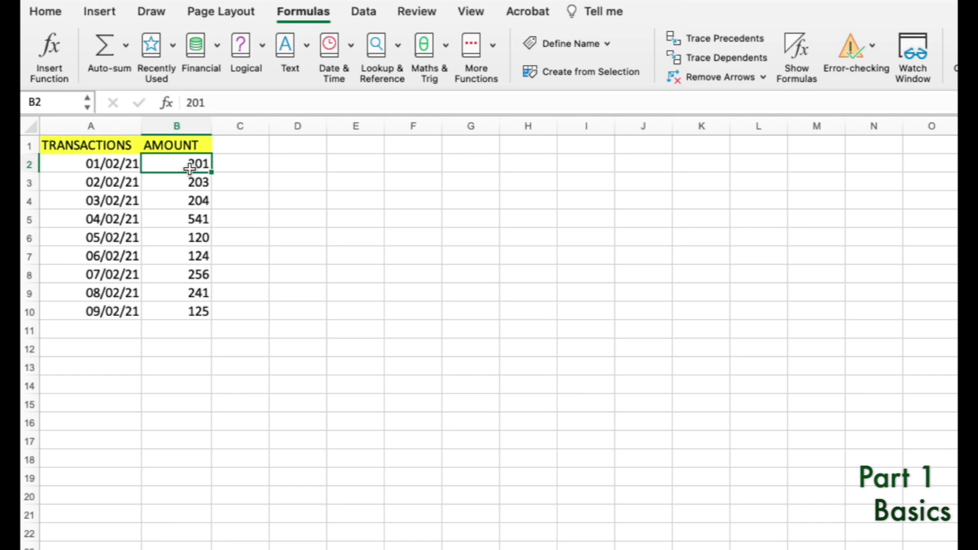
pyautogui.moveTo(198, 166); pyautogui.dragTo(190, 270)
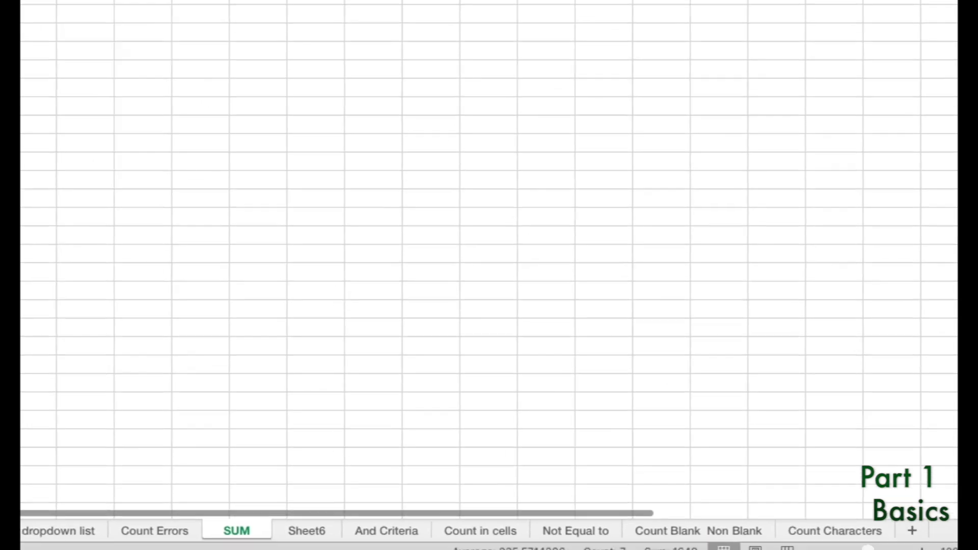
# Select only the separate amounts in B3, B5, B7, B8 and B9 together to check their total
pyautogui.click(72, 127)
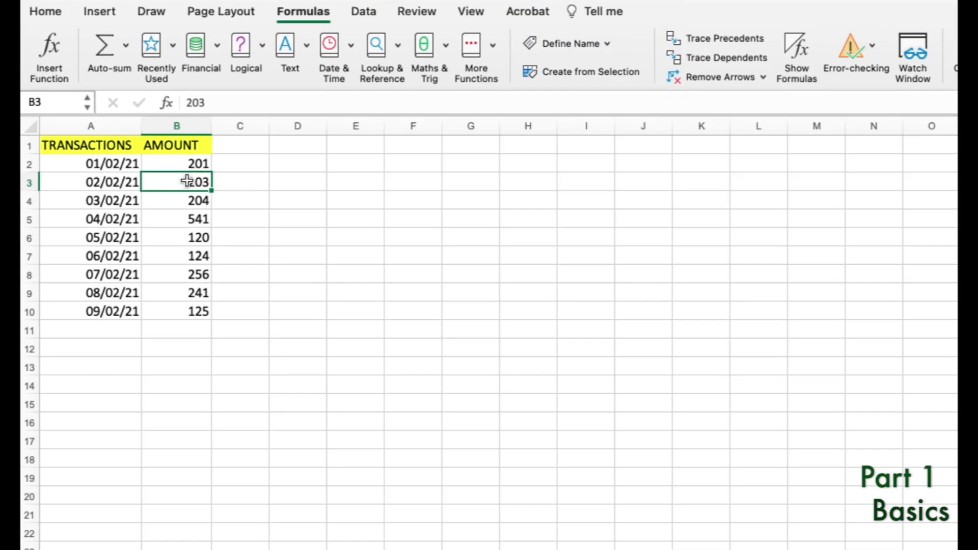
pyautogui.keyDown('super'); pyautogui.click(197, 218); pyautogui.keyUp('super')
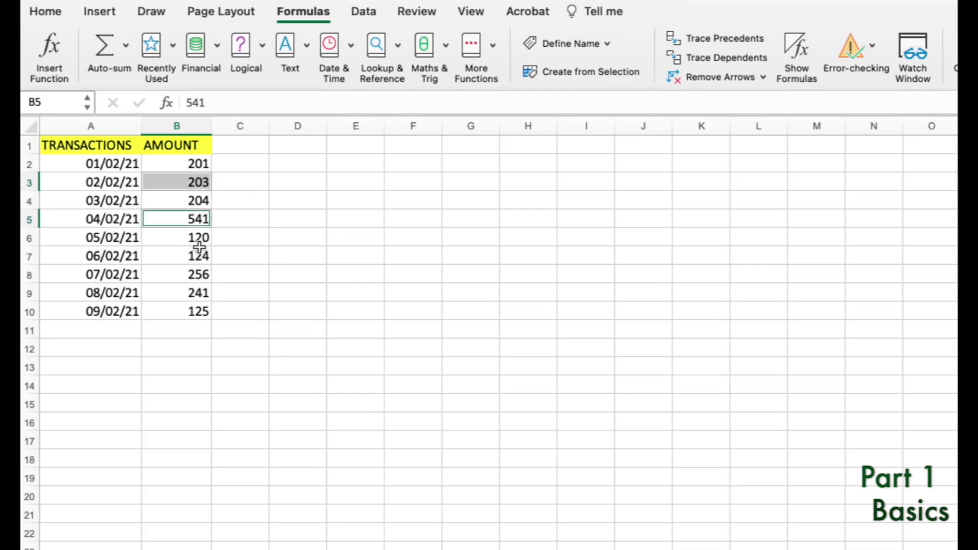
pyautogui.keyDown('super'); pyautogui.click(199, 256); pyautogui.keyUp('super')
pyautogui.keyDown('super'); pyautogui.click(200, 276); pyautogui.keyUp('super')
pyautogui.keyDown('super'); pyautogui.click(200, 293); pyautogui.keyUp('super')
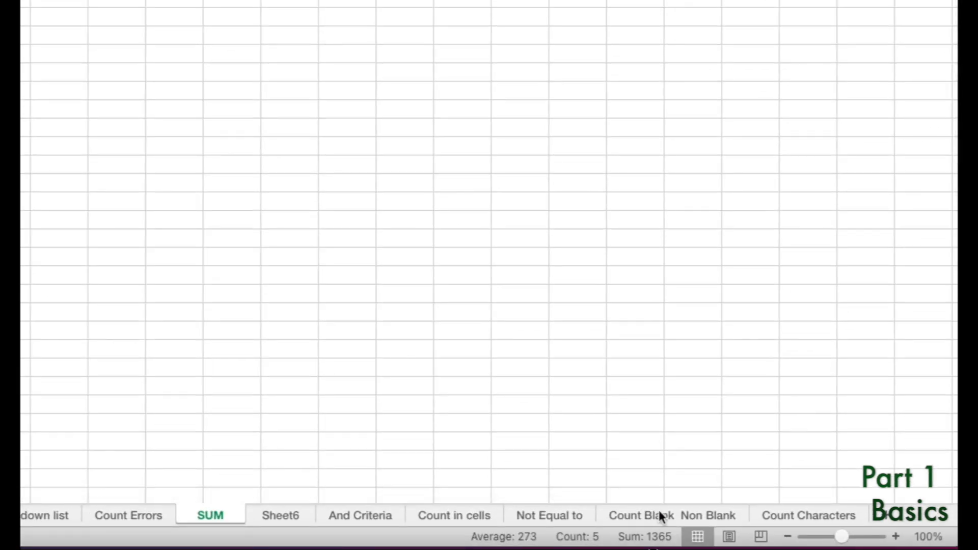
# Enter the formula =SUM(B2:B10) in cell B11 to total the whole list of amounts
pyautogui.click(22, 117)
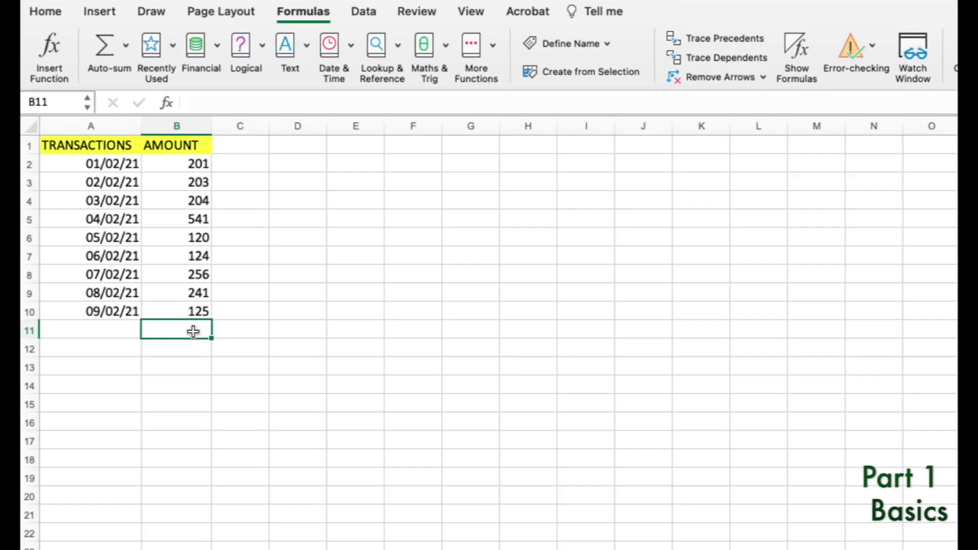
pyautogui.doubleClick(193, 332)
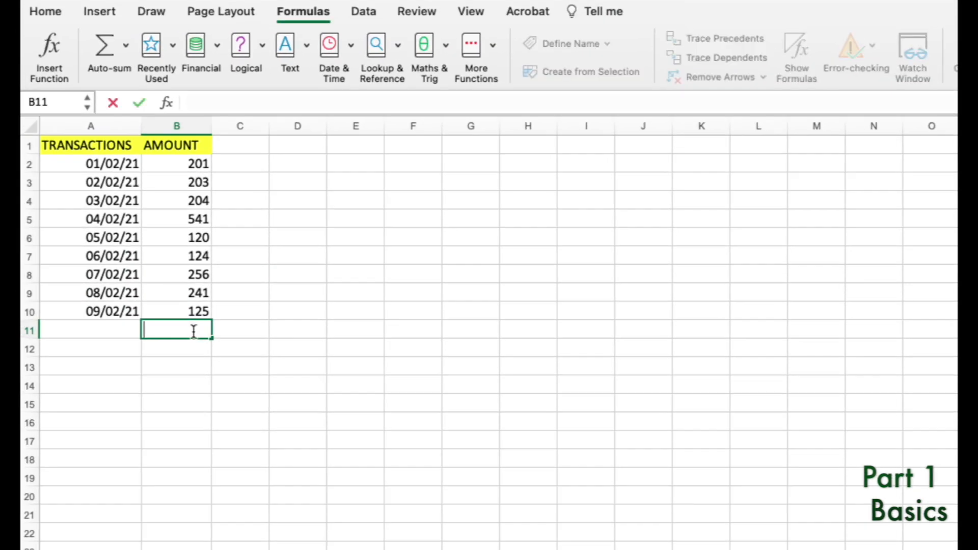
pyautogui.write('=SUM(')
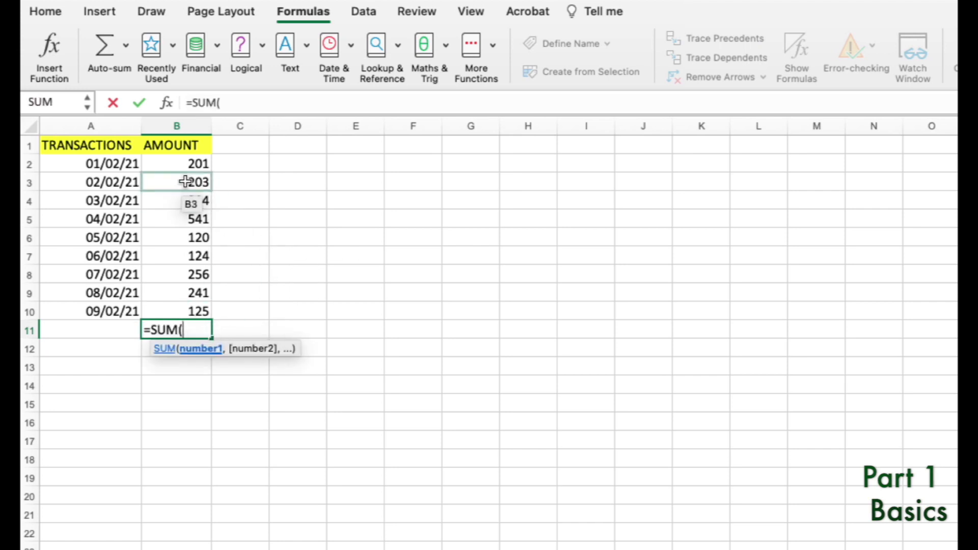
pyautogui.moveTo(183, 165); pyautogui.dragTo(176, 312)
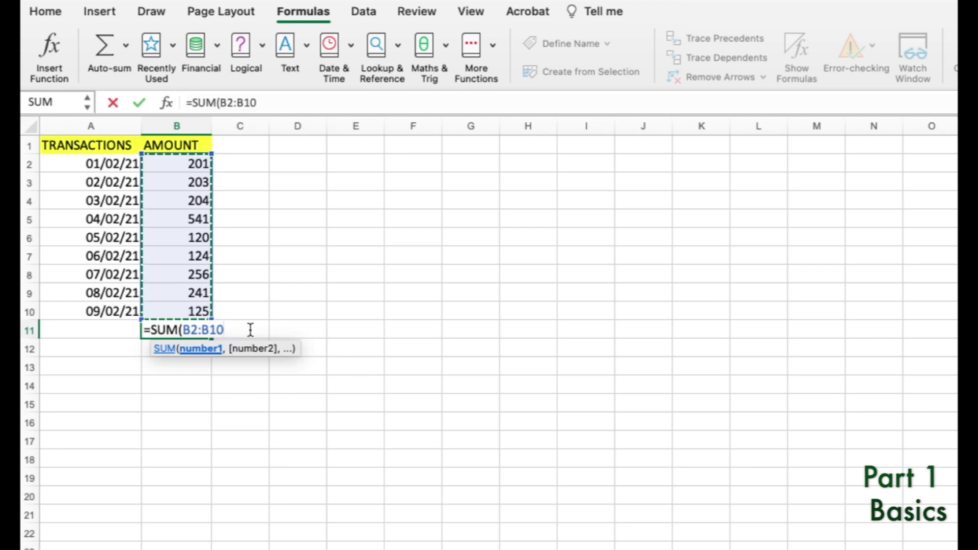
pyautogui.write(')')
pyautogui.press('Return')
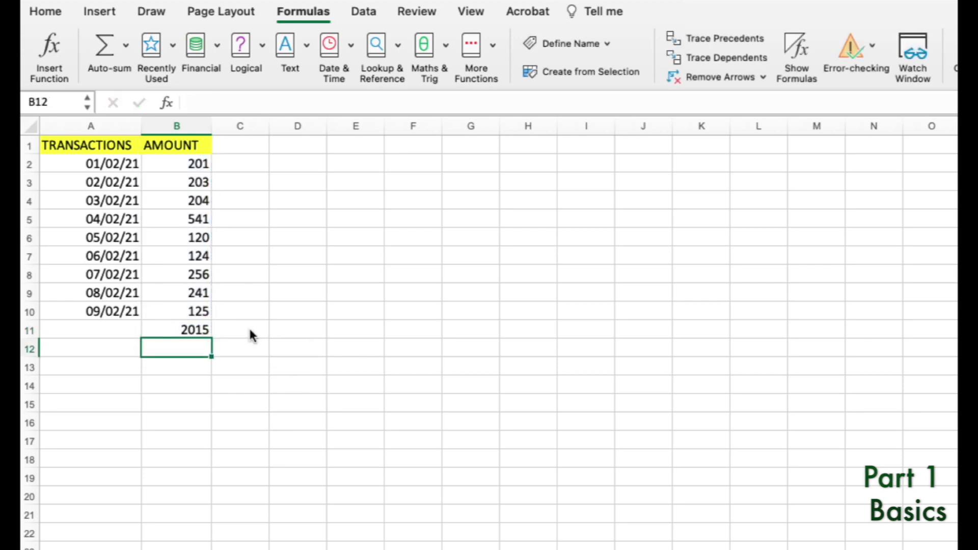
# Replace the range in B11's SUM formula with individual cells so that it reads =SUM(B4,B6,B8)
pyautogui.click(200, 329)
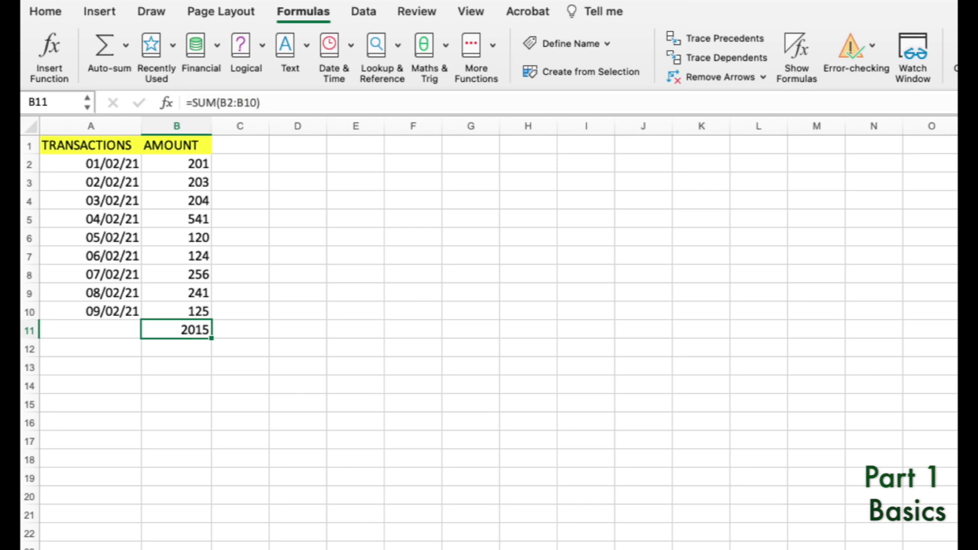
pyautogui.doubleClick(209, 330)
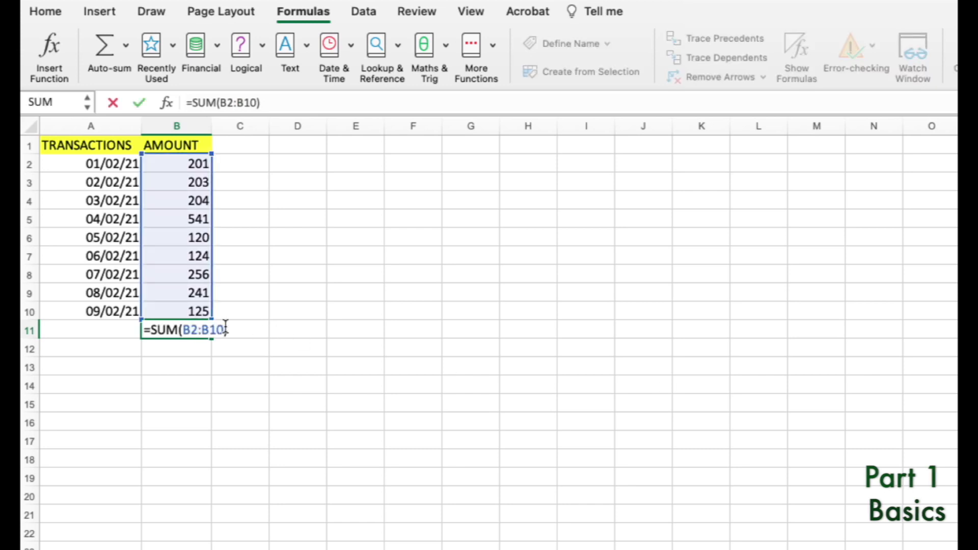
pyautogui.moveTo(224, 329); pyautogui.dragTo(183, 330)
pyautogui.press('BackSpace')
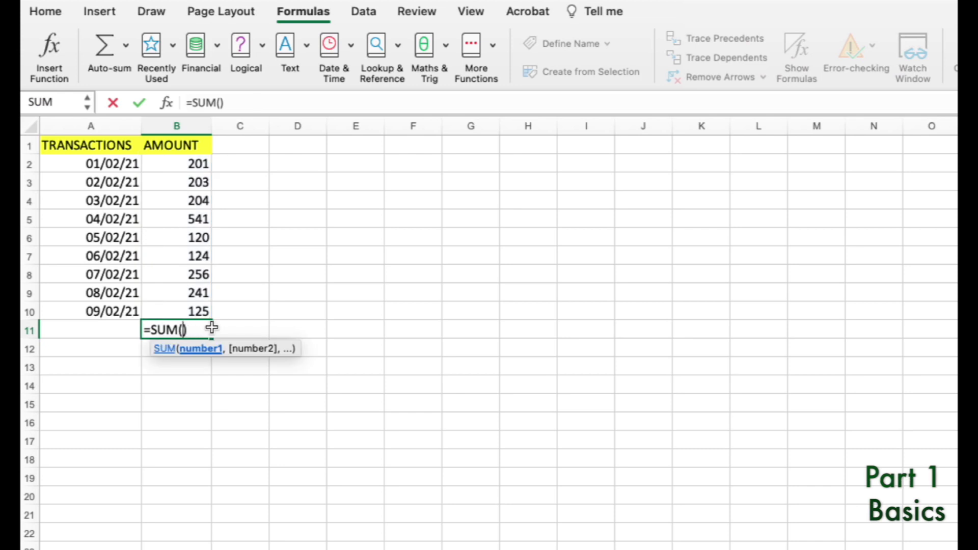
pyautogui.click(199, 202)
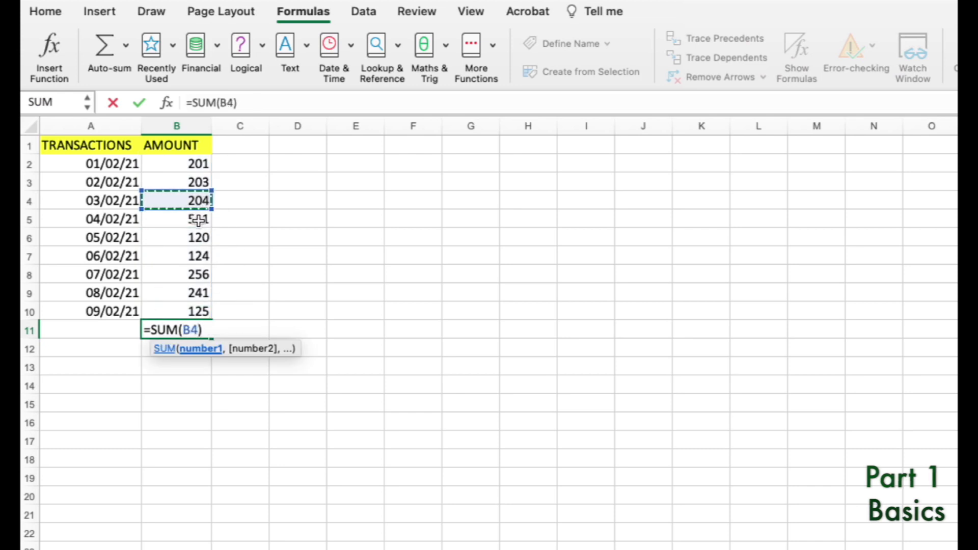
pyautogui.write(',')
pyautogui.click(193, 237)
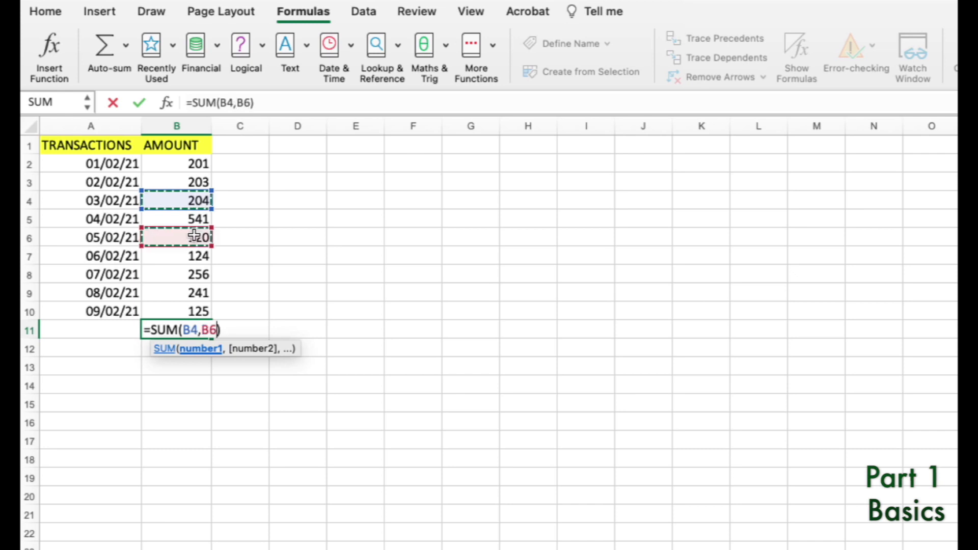
pyautogui.write(',')
pyautogui.click(197, 276)
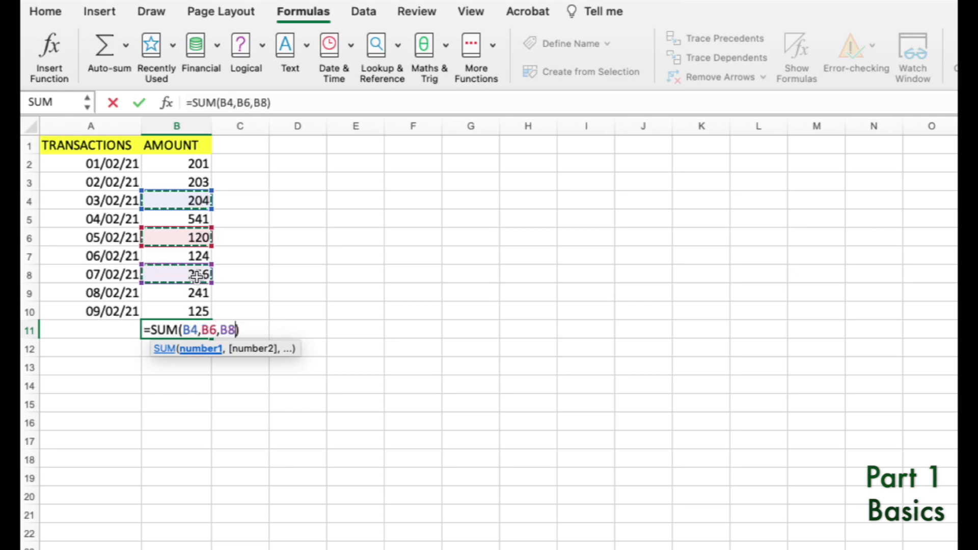
pyautogui.press('Return')
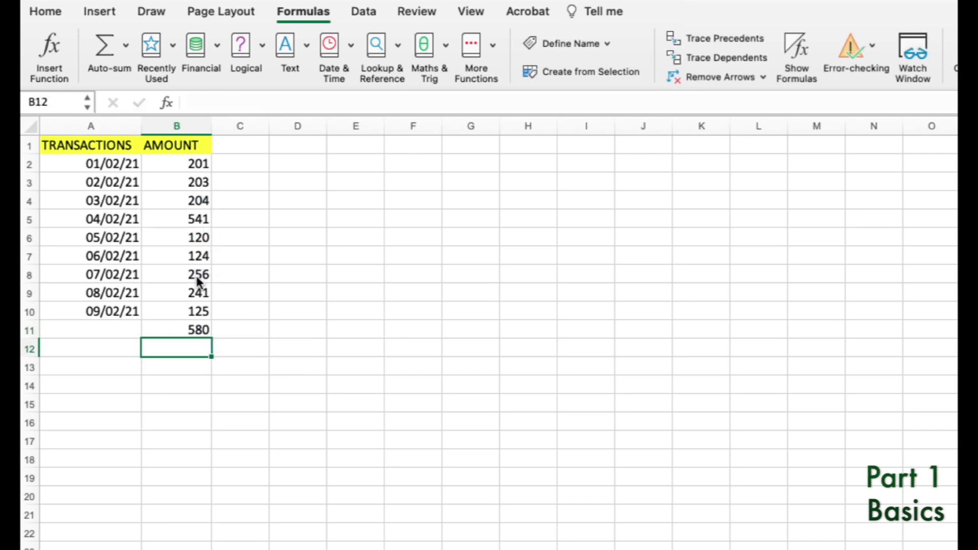
# Delete the SUM formula from cell B11, leaving the cell empty
pyautogui.click(198, 329)
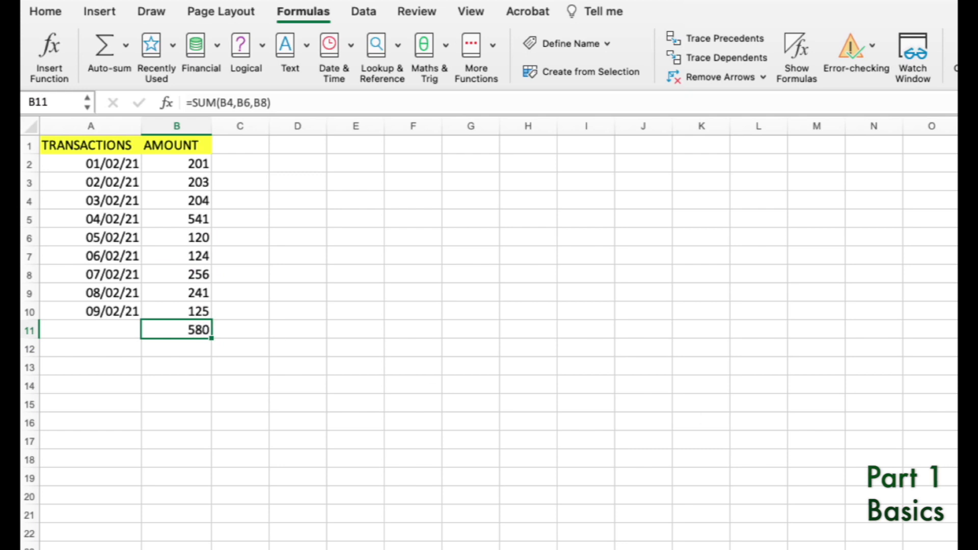
pyautogui.doubleClick(207, 331)
pyautogui.click(201, 329)
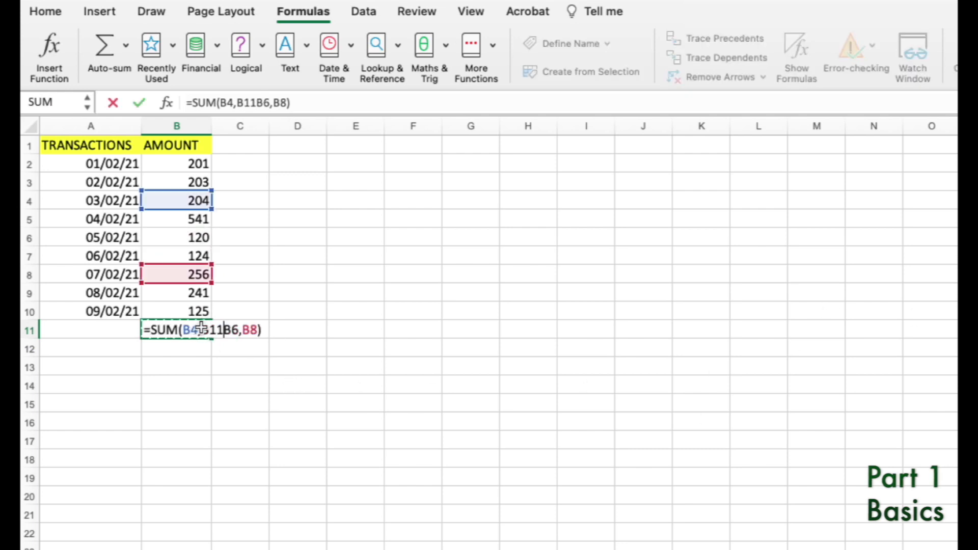
pyautogui.tripleClick(190, 330)
pyautogui.press('BackSpace')
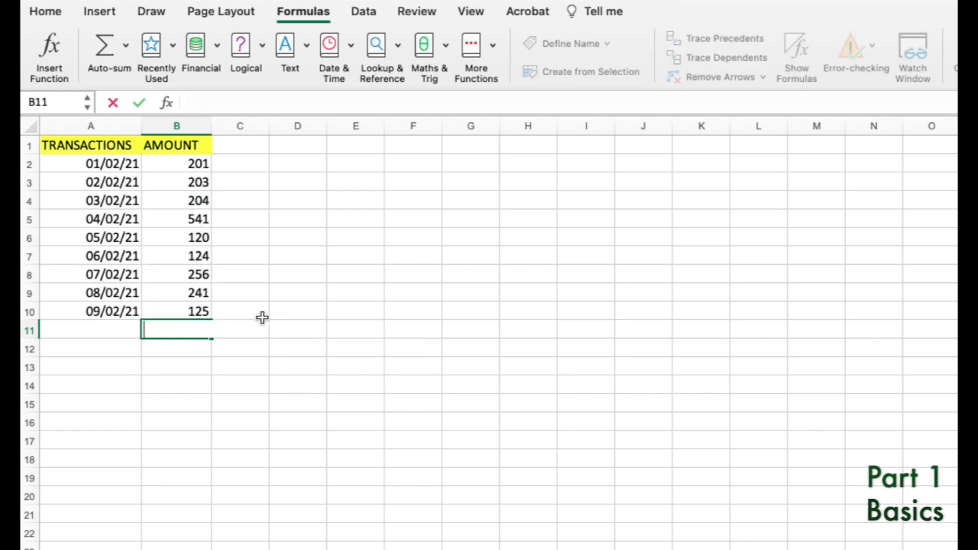
pyautogui.click(301, 278)
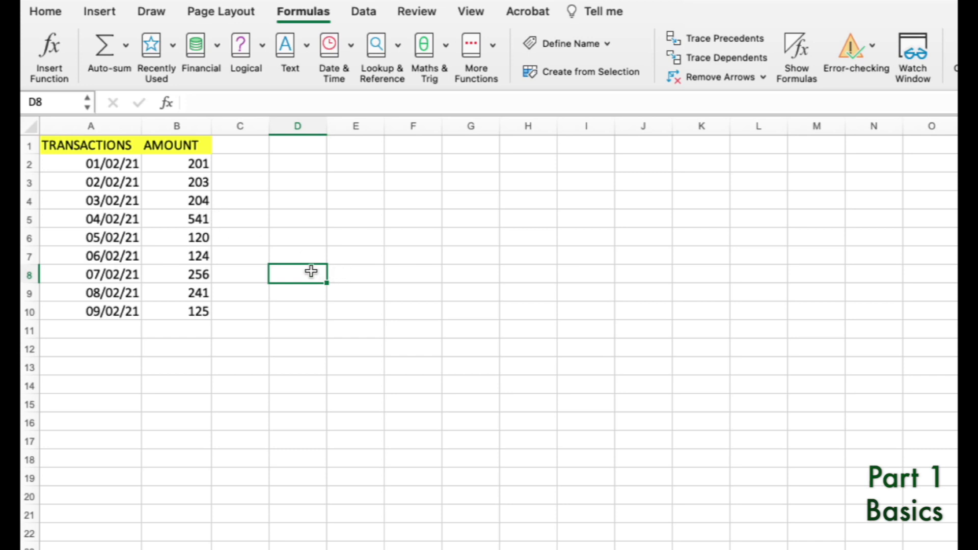
# Enter the formula =SUM(B:B) in cell D7 to total the entire Amount column
pyautogui.doubleClick(303, 258)
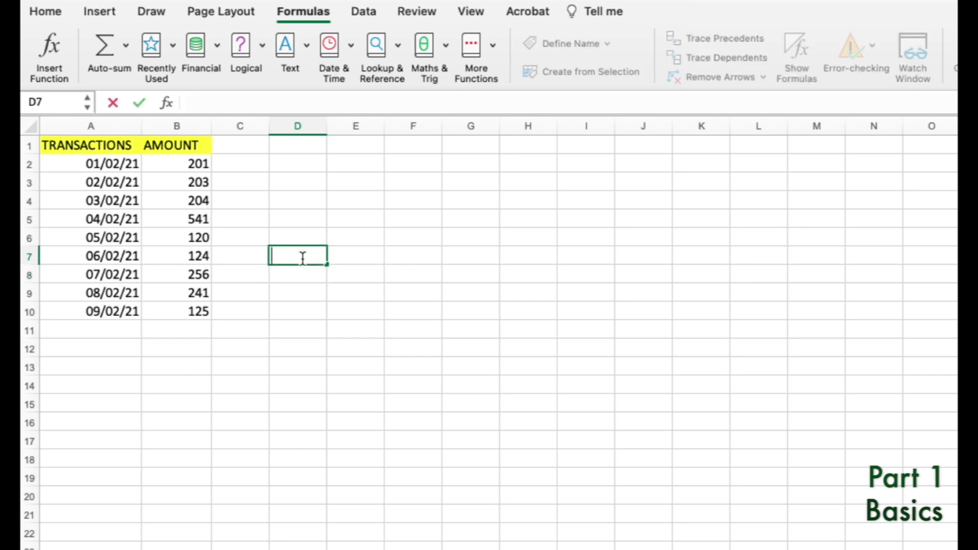
pyautogui.write('=sum')
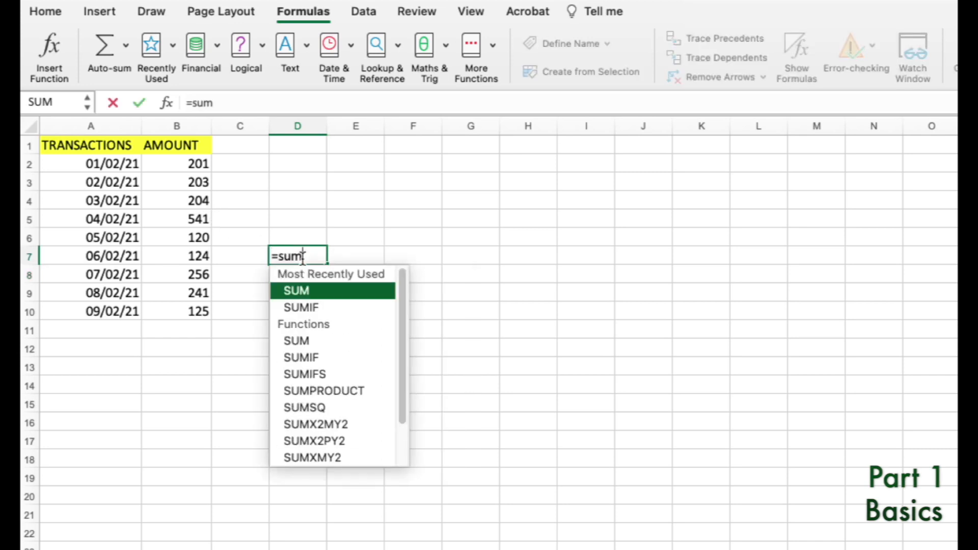
pyautogui.press('BackSpace')
pyautogui.press('Tab')
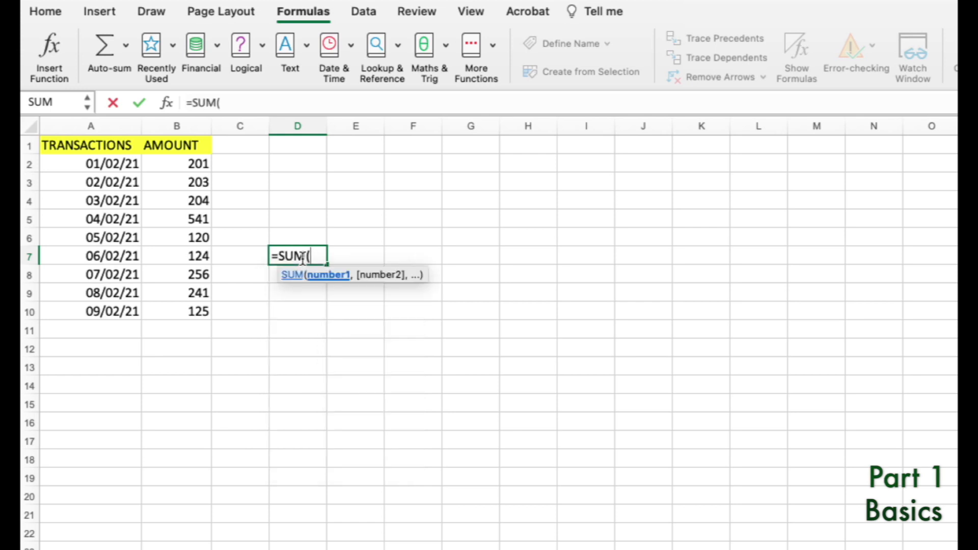
pyautogui.click(181, 123)
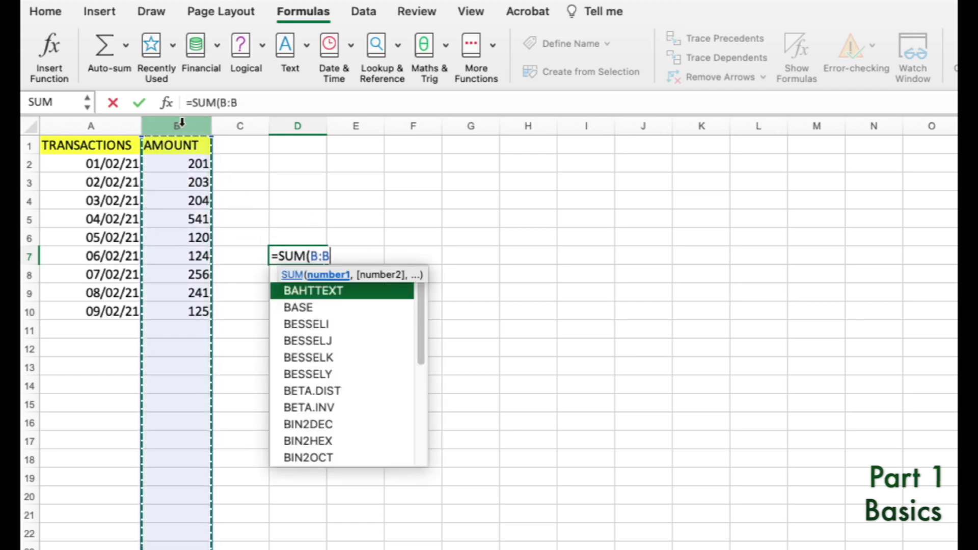
pyautogui.write(')')
pyautogui.press('Return')
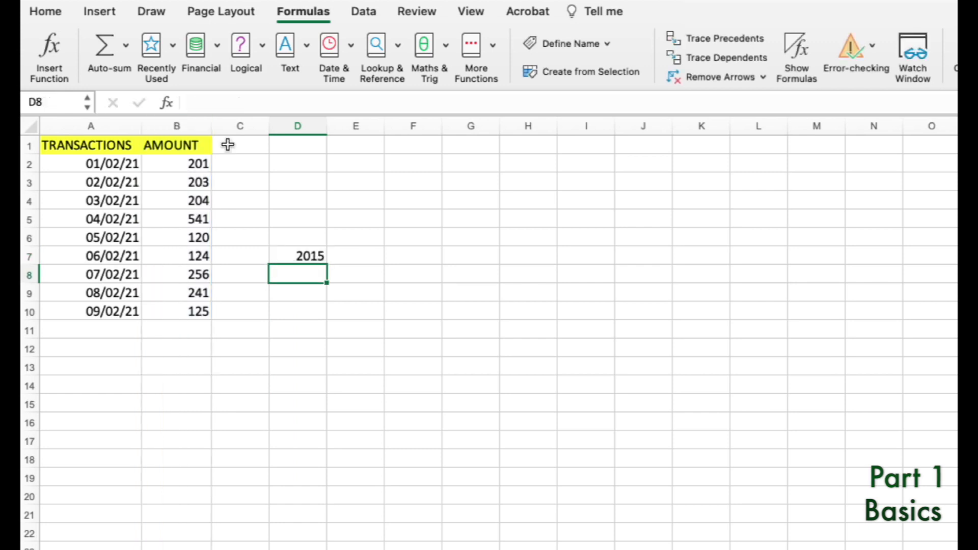
# Inspect the whole-column SUM formula in D7 and clear the cell
pyautogui.click(310, 252)
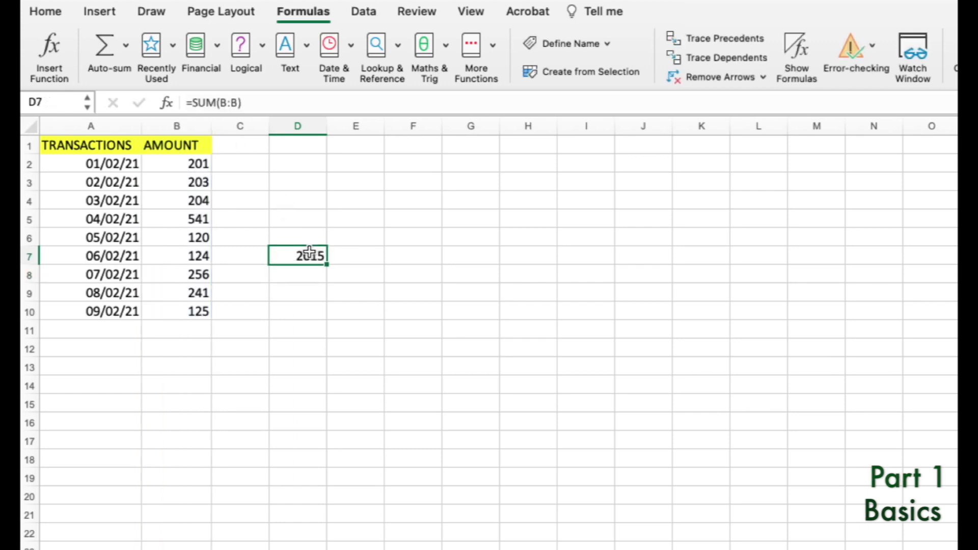
pyautogui.doubleClick(297, 258)
pyautogui.press('Escape')
pyautogui.doubleClick(297, 258)
pyautogui.press('Escape')
pyautogui.doubleClick(301, 254)
pyautogui.press('Escape')
pyautogui.doubleClick(304, 253)
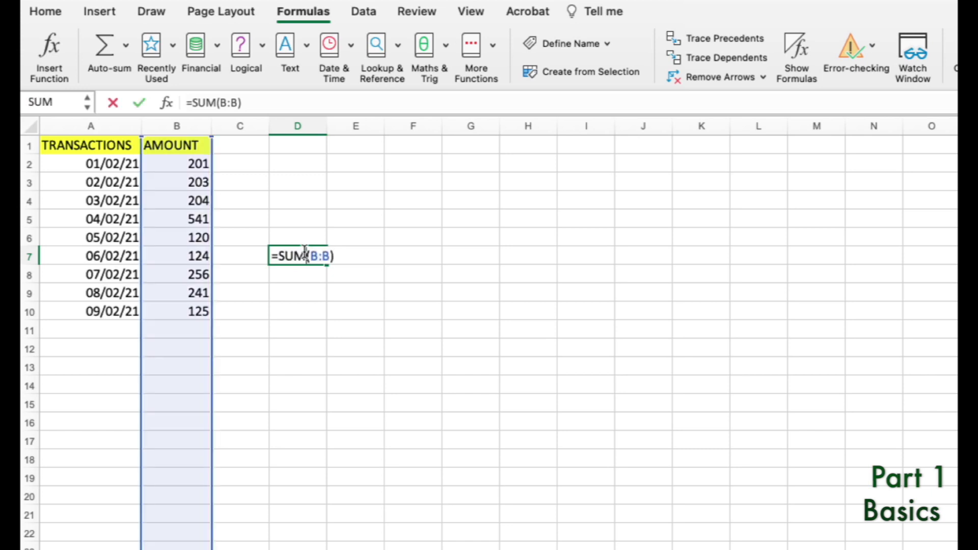
pyautogui.press('Escape')
pyautogui.press('BackSpace')
pyautogui.click(312, 287)
# Enter the formula =B2+B5+B8 in cell D7 to add three individual amounts with plus signs
pyautogui.doubleClick(307, 256)
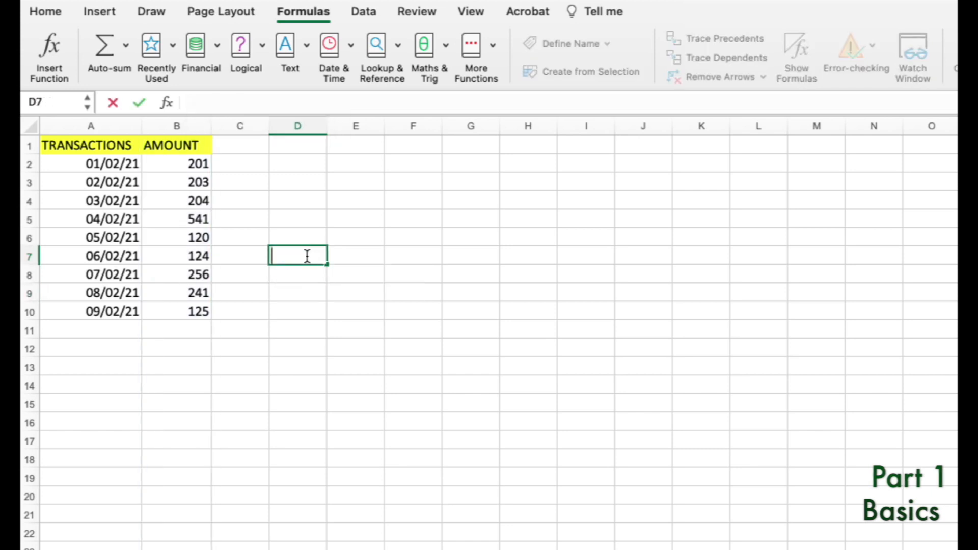
pyautogui.click(199, 165)
pyautogui.write('+')
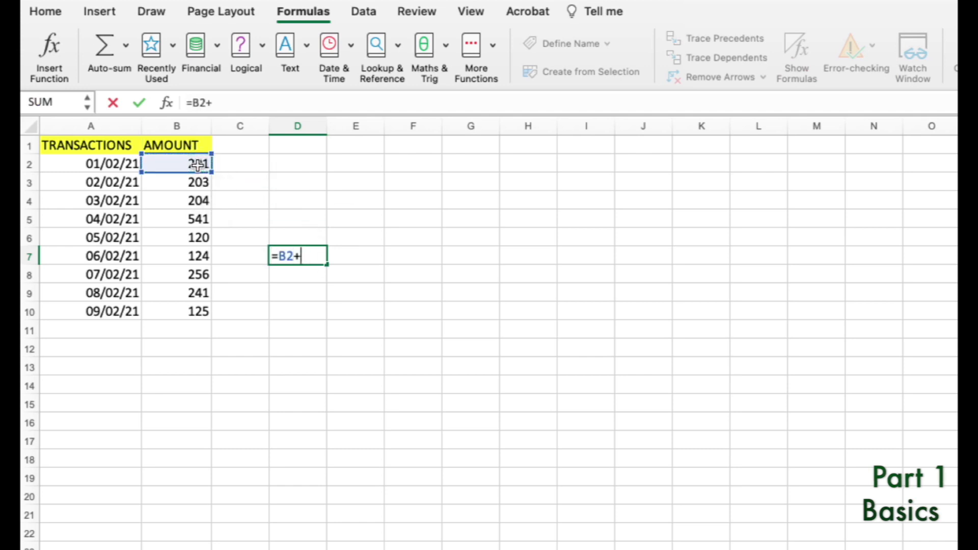
pyautogui.click(182, 218)
pyautogui.write('+')
pyautogui.click(182, 280)
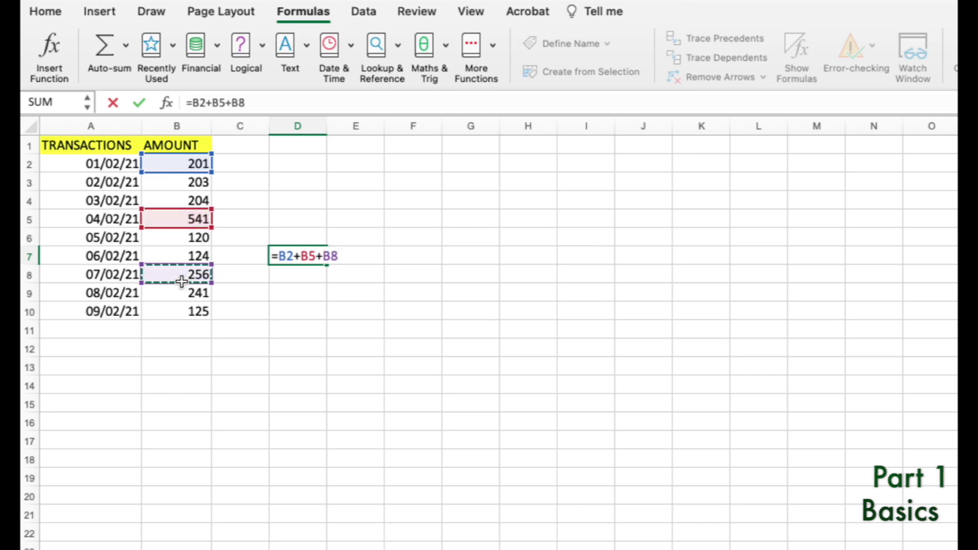
pyautogui.press('Return')
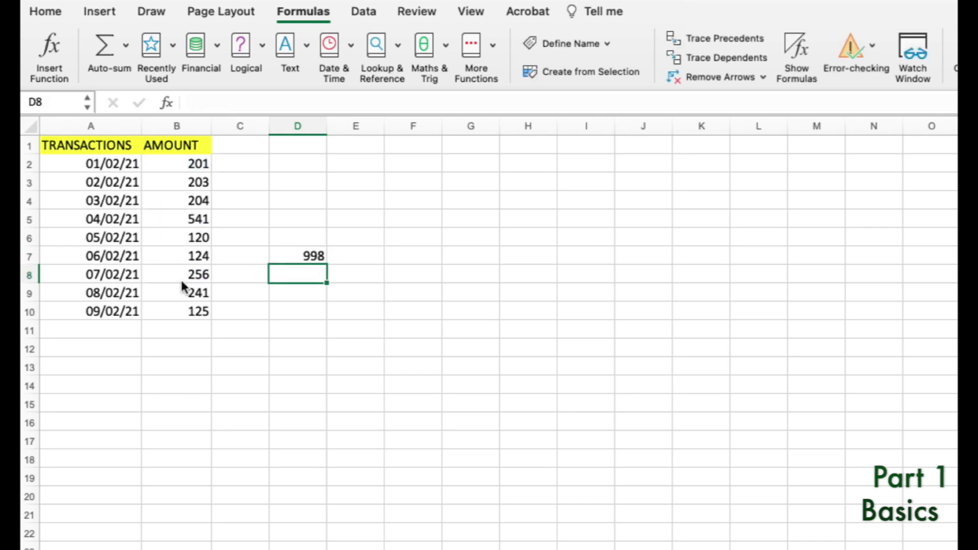
# Open the addition formula in D7 and delete it entirely
pyautogui.doubleClick(294, 256)
pyautogui.click(340, 256)
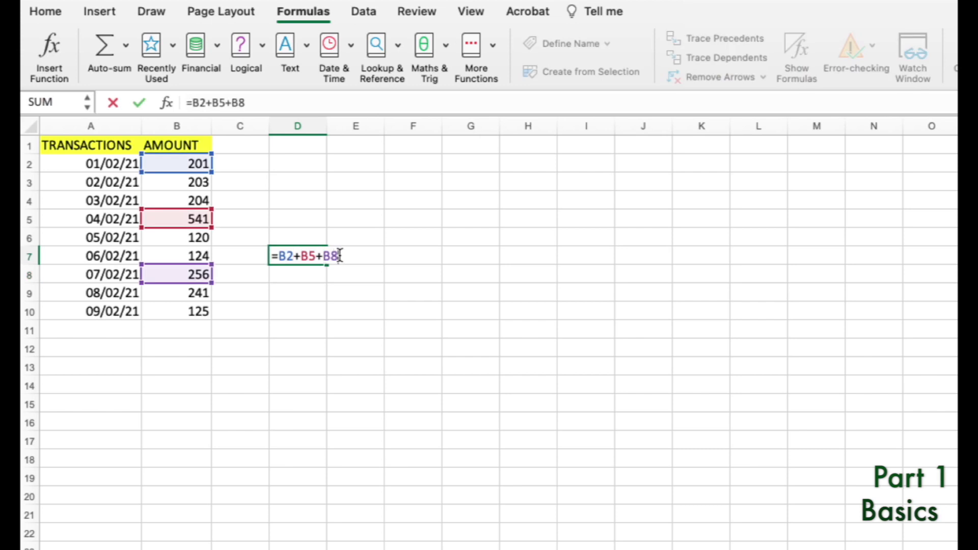
pyautogui.tripleClick(340, 254)
pyautogui.press('BackSpace')
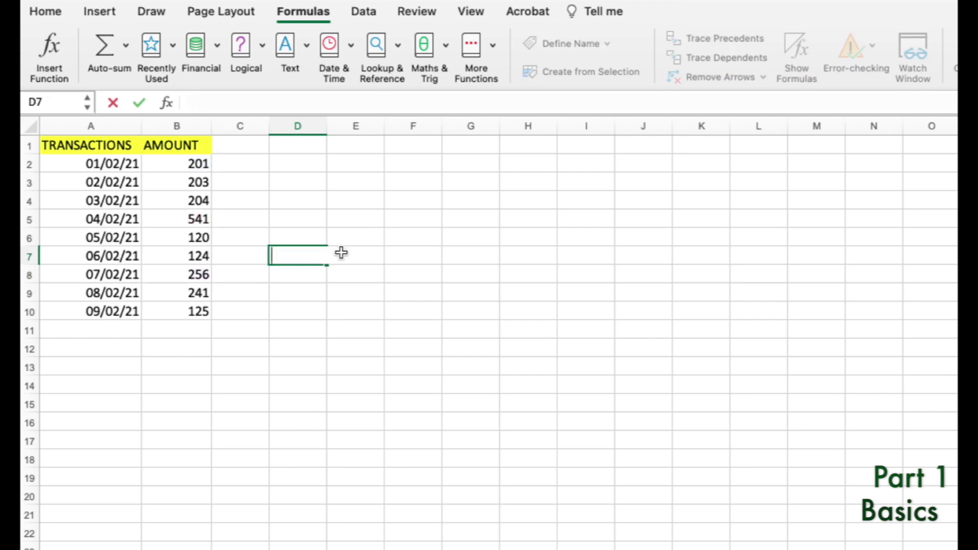
# Total the amounts in B2:B10 by inserting an AutoSum in cell B11, and clear that cell after checking its formula
pyautogui.click(316, 271)
pyautogui.click(314, 260)
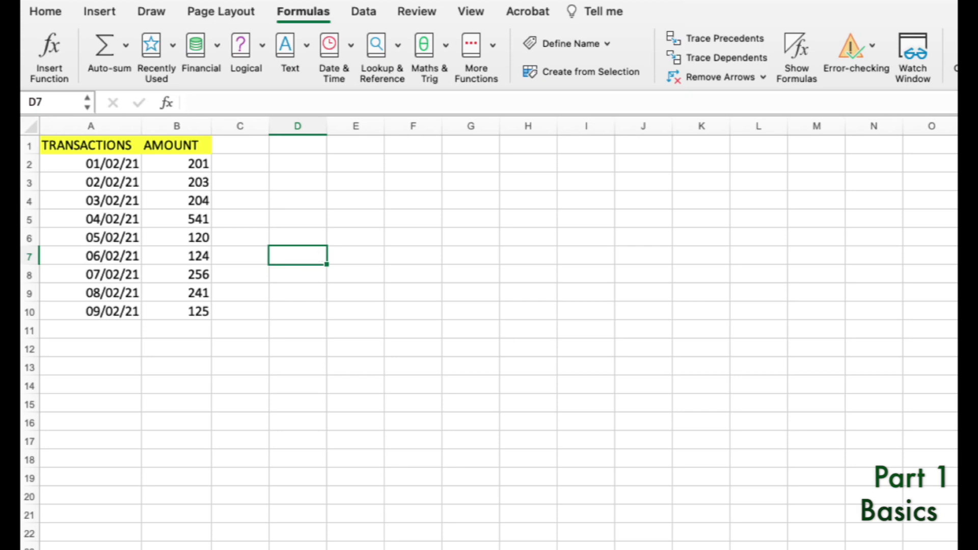
pyautogui.click(184, 329)
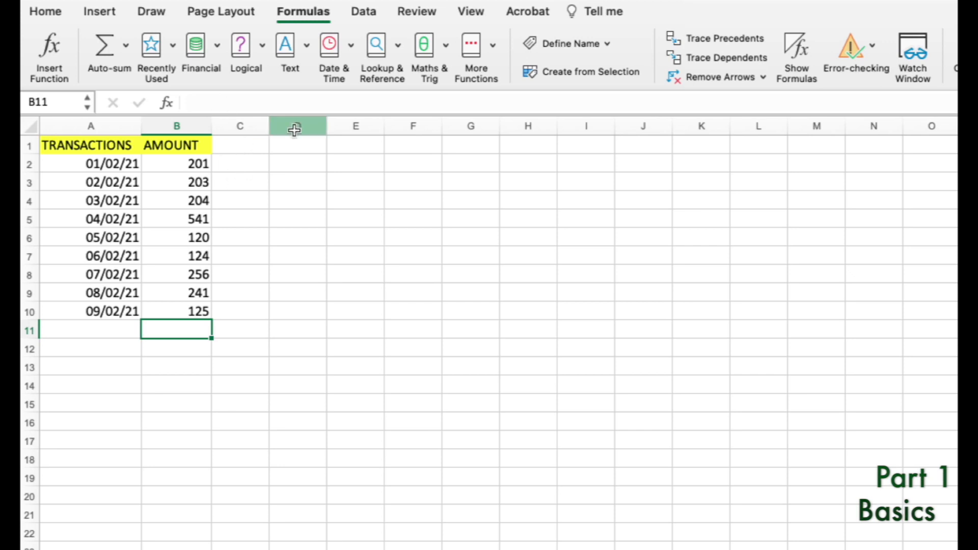
pyautogui.click(41, 12)
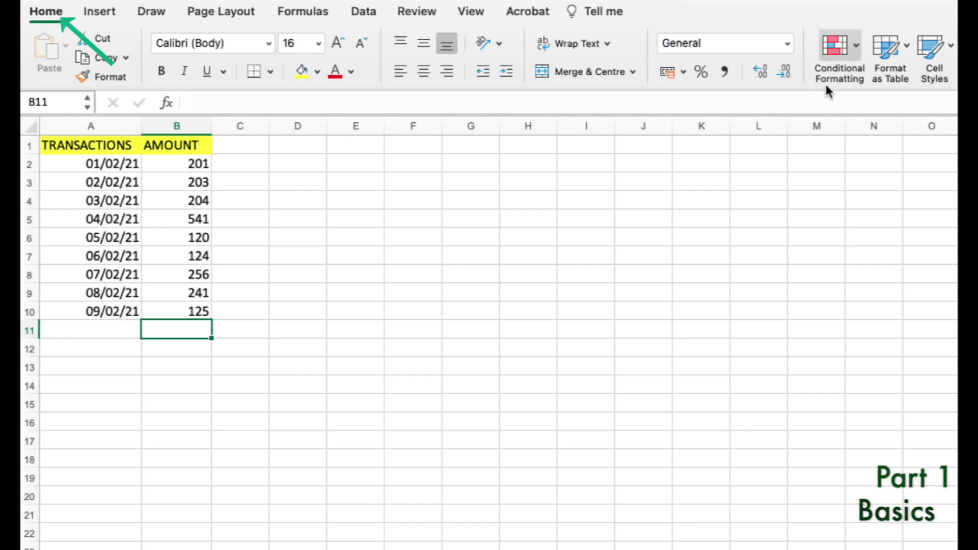
pyautogui.click(706, 41)
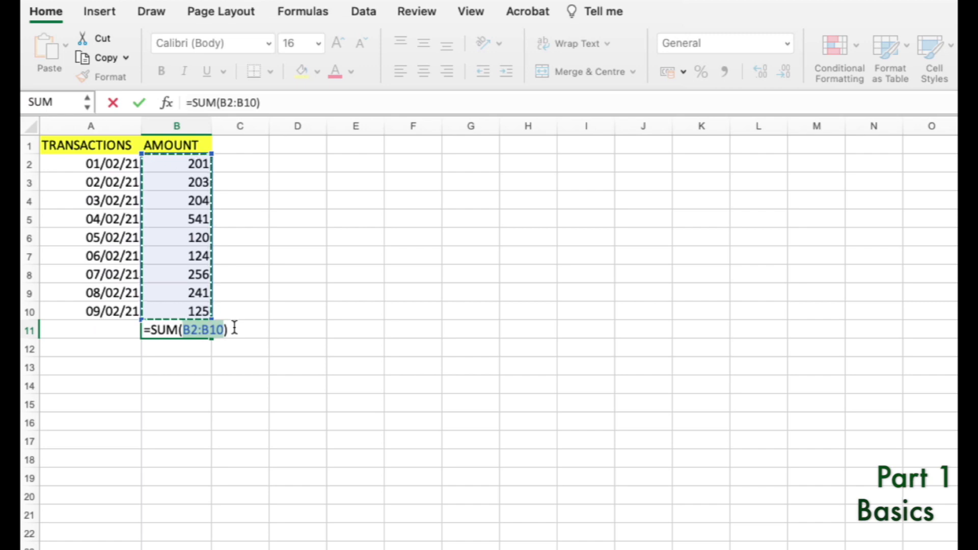
pyautogui.click(234, 328)
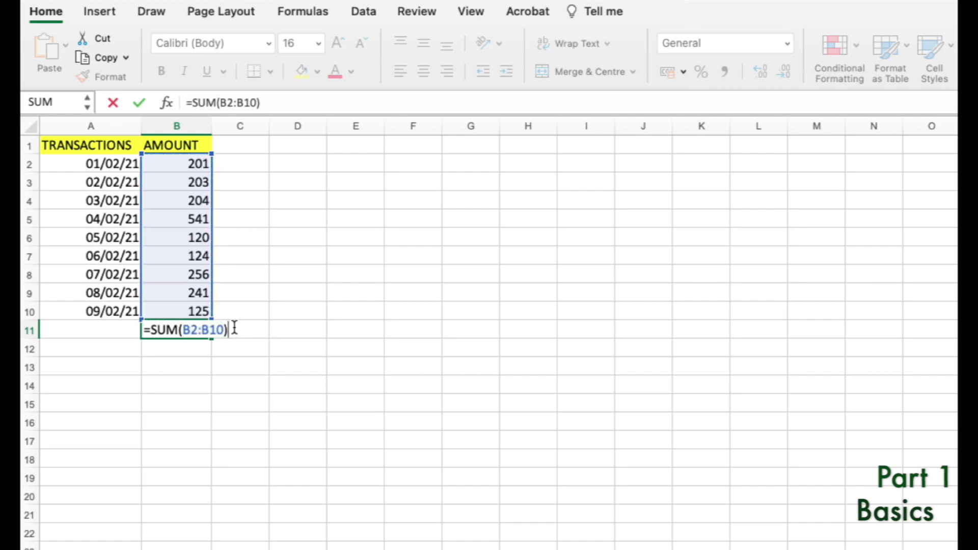
pyautogui.press('Return')
pyautogui.click(183, 326)
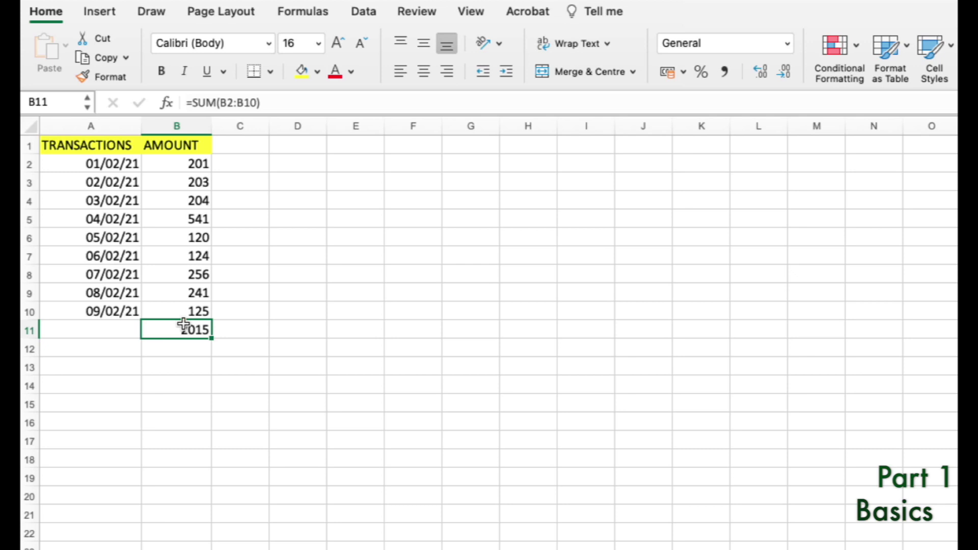
pyautogui.press('Delete')
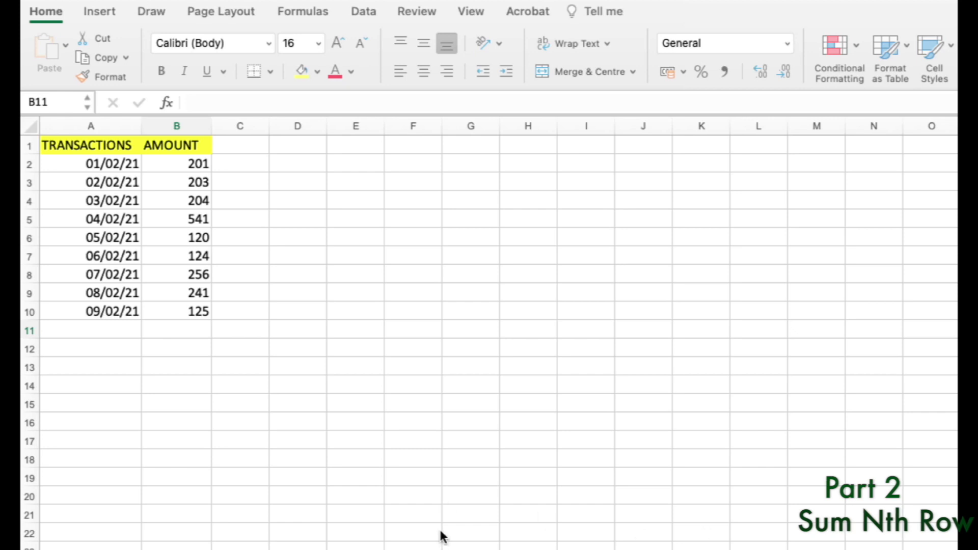
# Examine every third row of the transactions, rows 4, 7 and 10, within the data range A2:B10
pyautogui.click(194, 200)
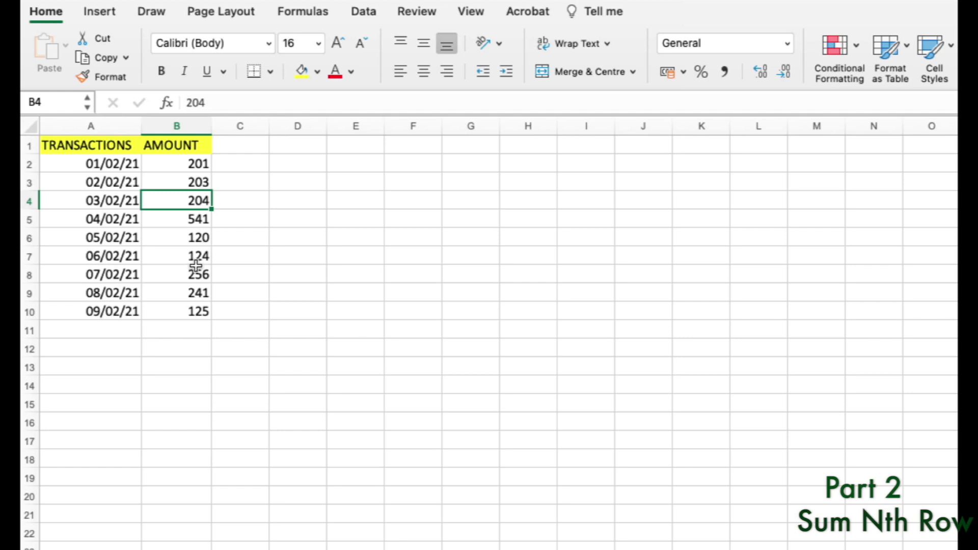
pyautogui.click(91, 203)
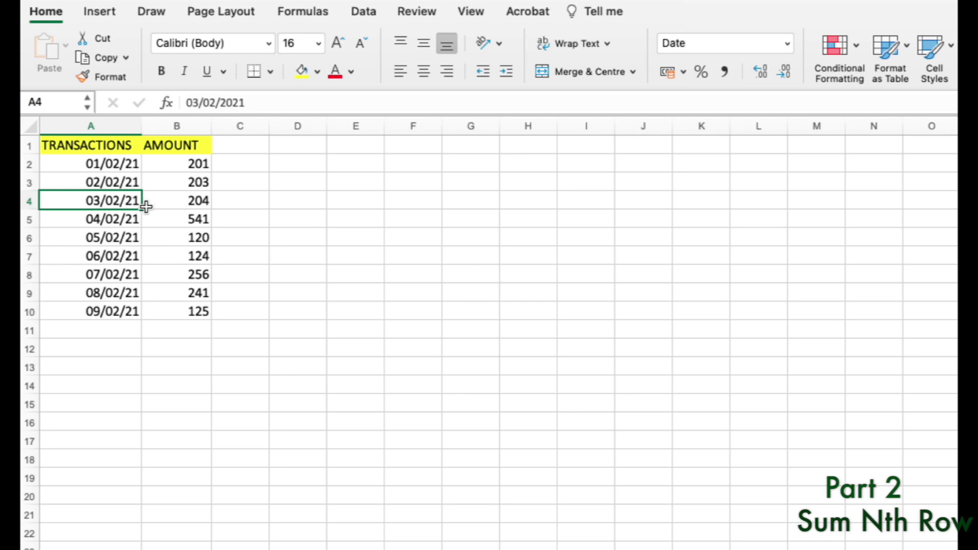
pyautogui.click(47, 254)
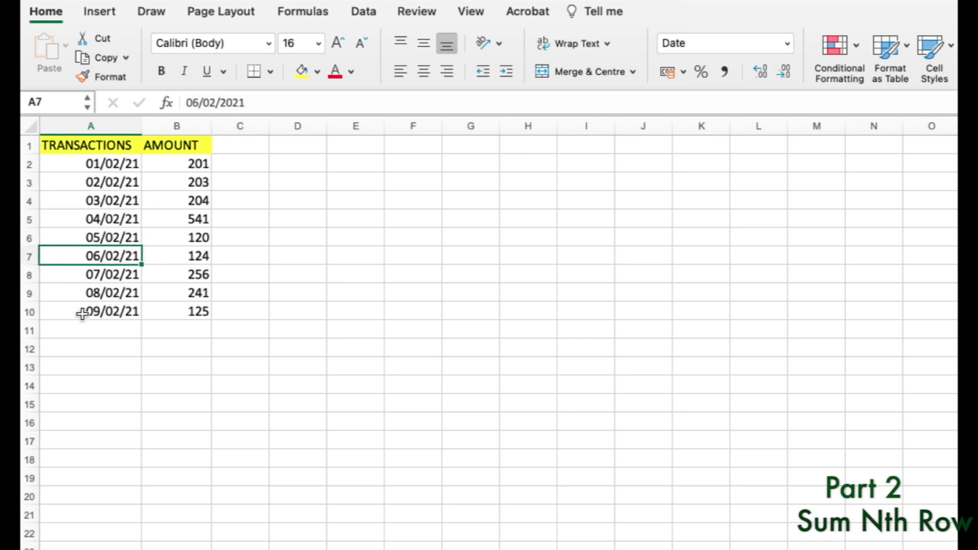
pyautogui.click(54, 310)
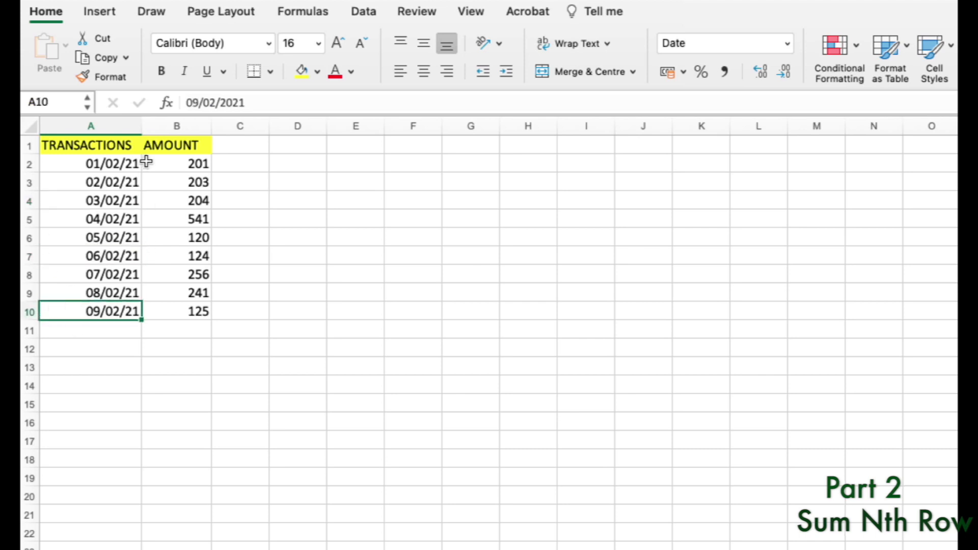
pyautogui.moveTo(103, 162); pyautogui.dragTo(194, 307)
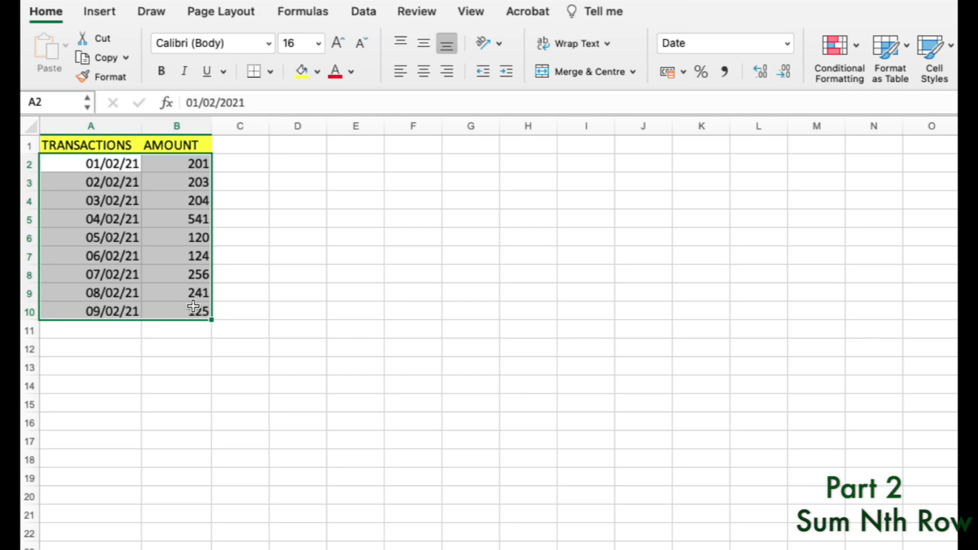
pyautogui.click(277, 258)
pyautogui.click(232, 162)
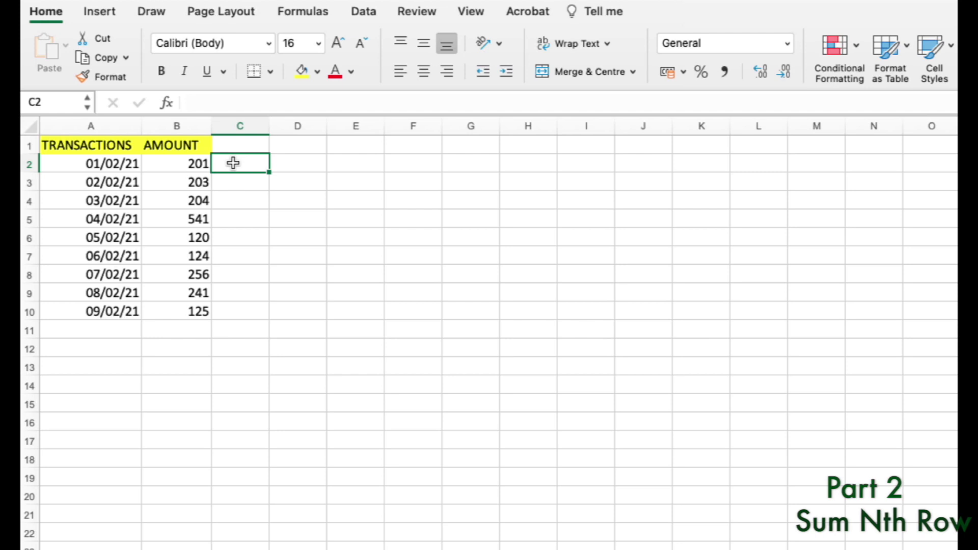
# Enter the text nth in cell D2
pyautogui.click(308, 162)
pyautogui.doubleClick(308, 162)
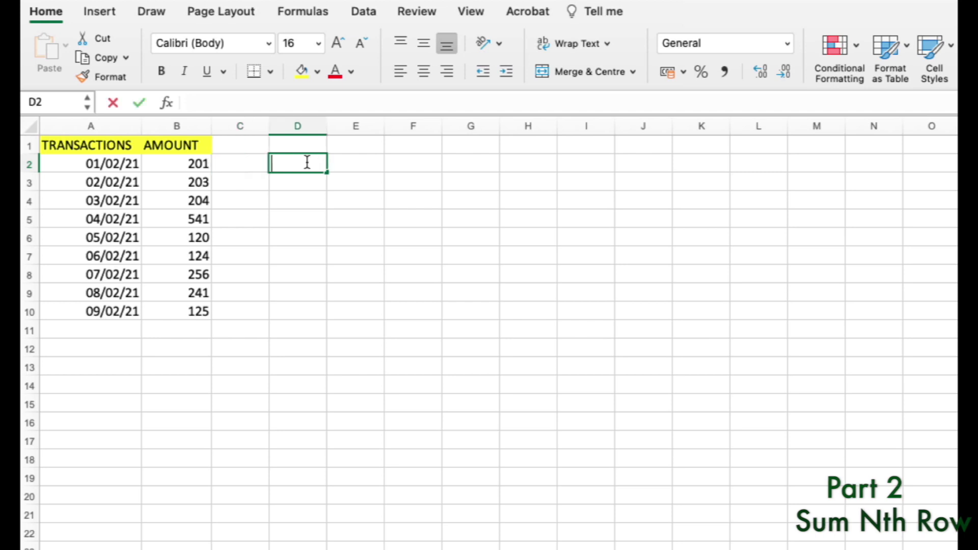
pyautogui.write('nth')
pyautogui.press('Return')
pyautogui.click(290, 164)
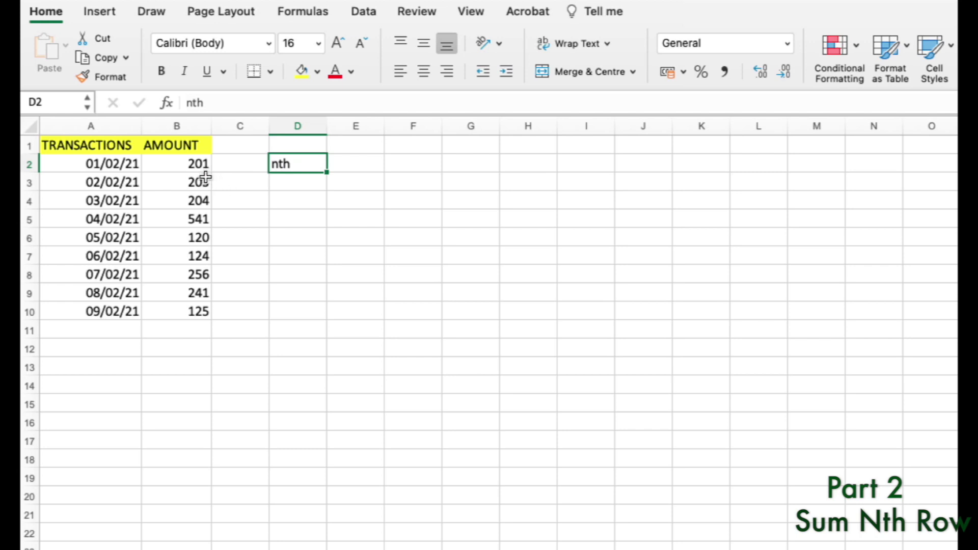
# Examine rows 3, 5, 7 and 9, then rows 5 and 9, as nth-row intervals alongside the text in D2
pyautogui.click(29, 182)
pyautogui.click(30, 219)
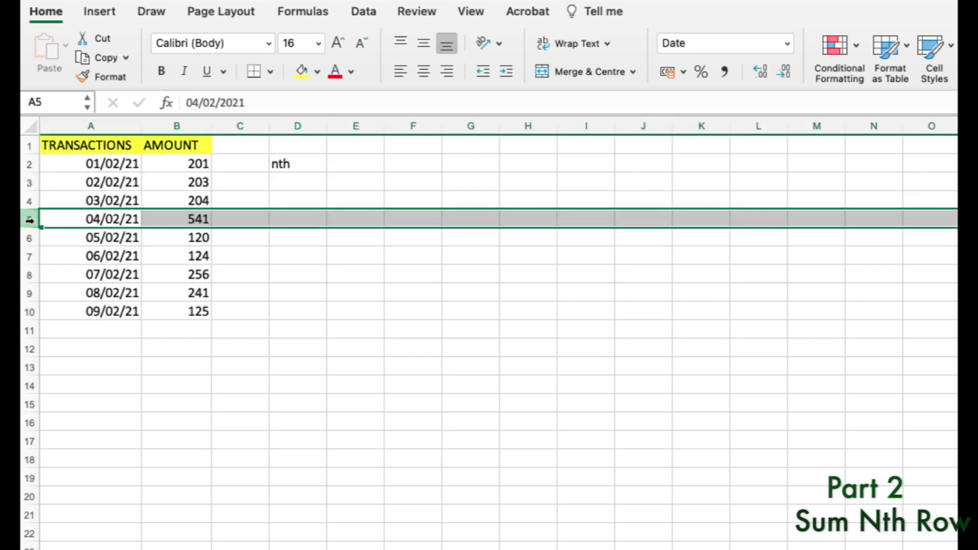
pyautogui.click(29, 255)
pyautogui.click(29, 293)
pyautogui.click(280, 165)
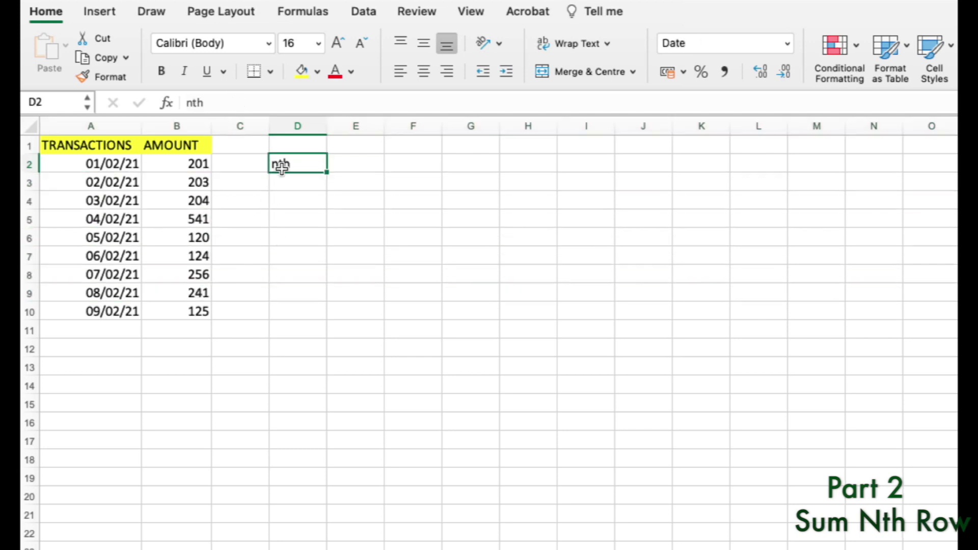
pyautogui.doubleClick(282, 165)
pyautogui.click(274, 164)
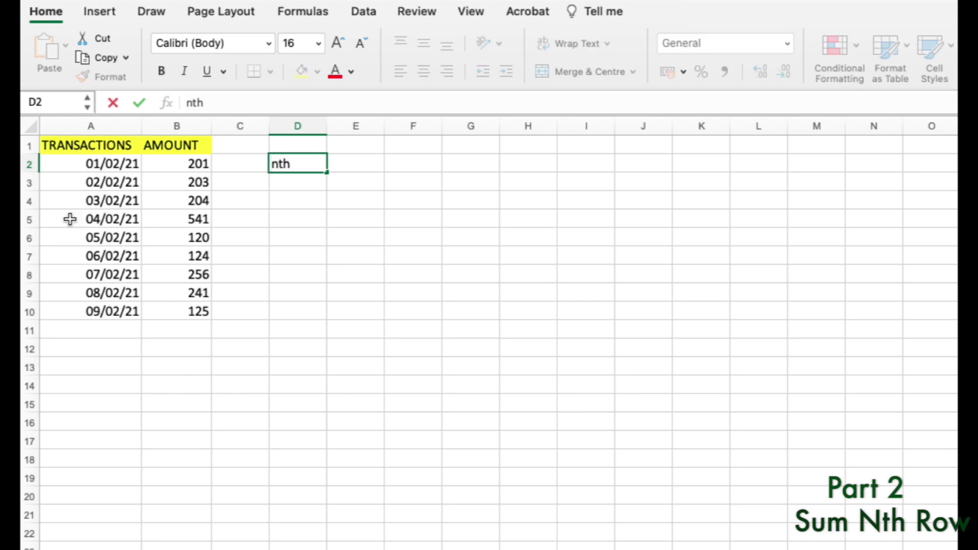
pyautogui.click(33, 219)
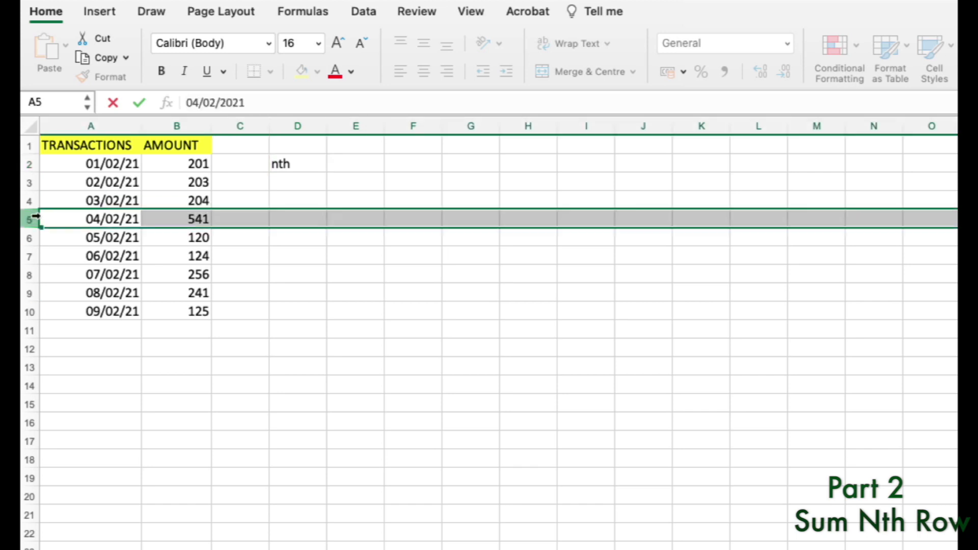
pyautogui.click(33, 293)
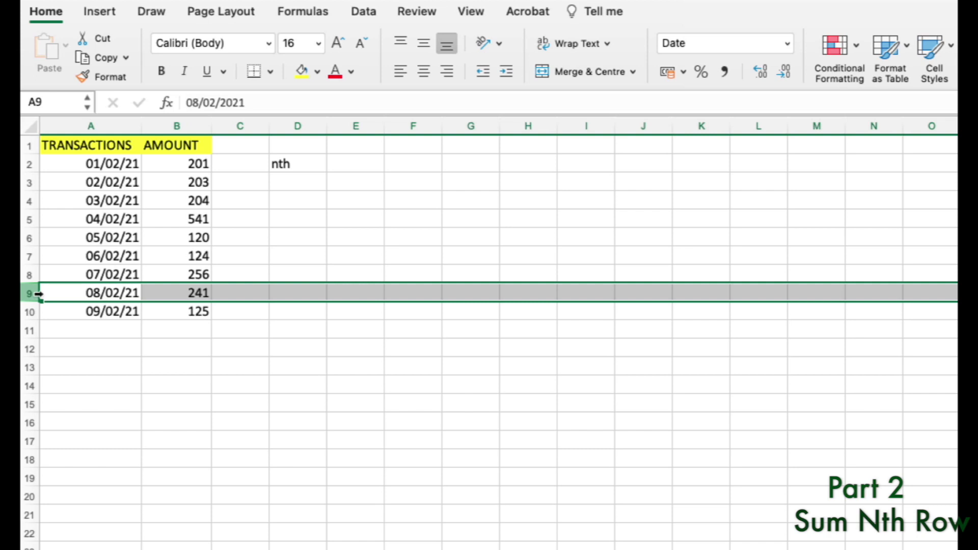
# Delete the text nth from cell D2
pyautogui.click(280, 162)
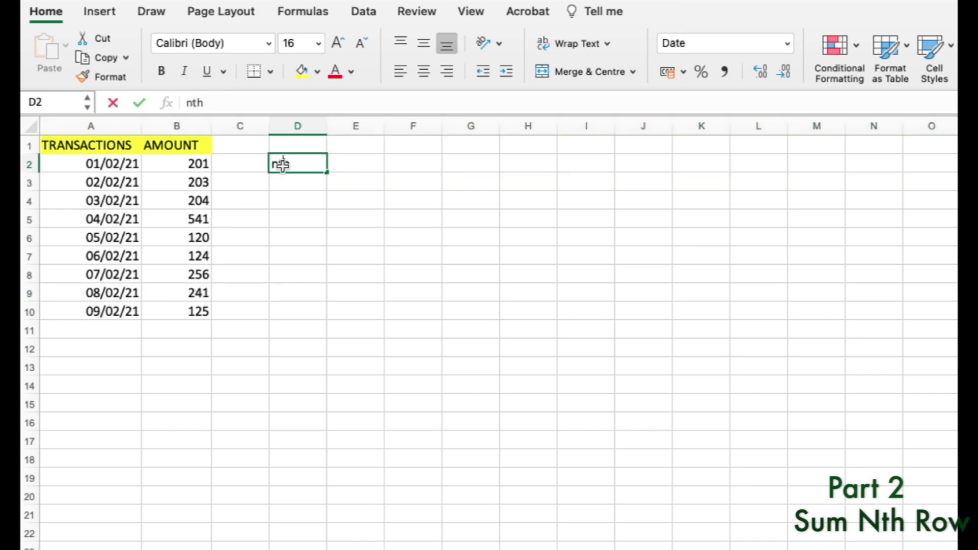
pyautogui.press('BackSpace')
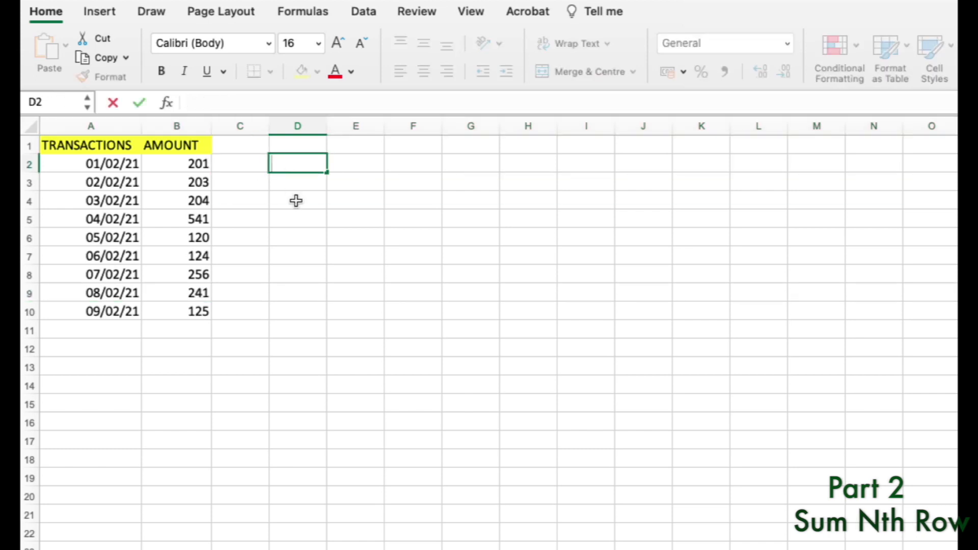
pyautogui.click(248, 161)
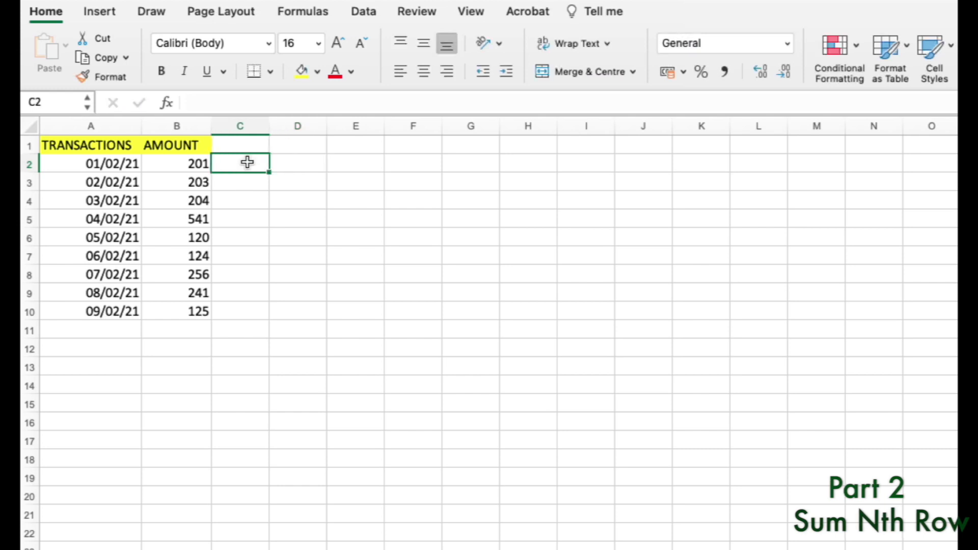
# Enter the formula =ROW(B2) in cell C2 to return the row number of the first amount
pyautogui.doubleClick(248, 162)
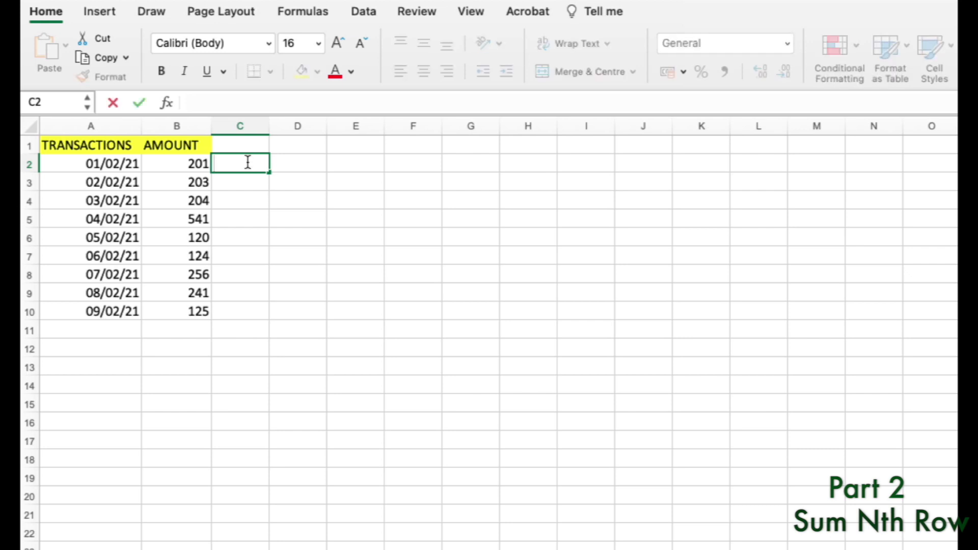
pyautogui.write('=')
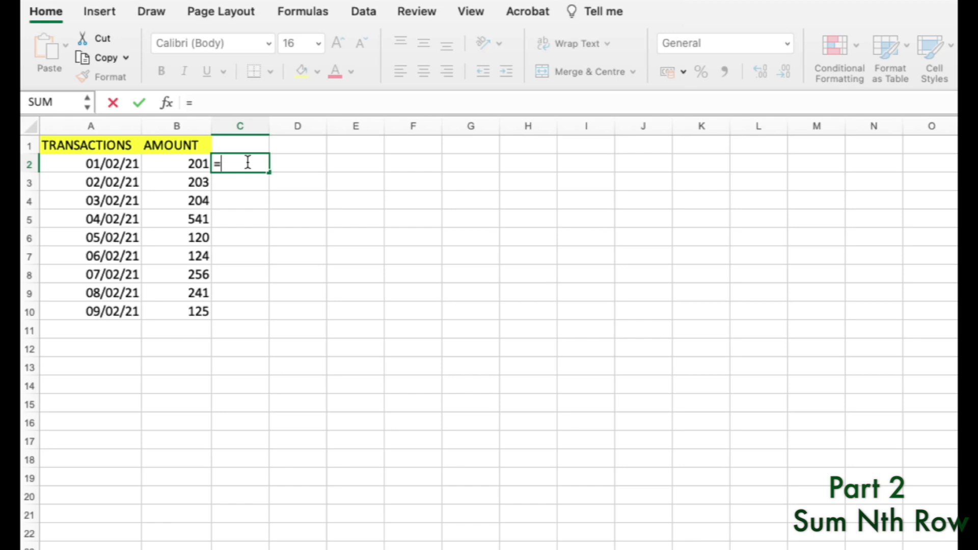
pyautogui.press('BackSpace')
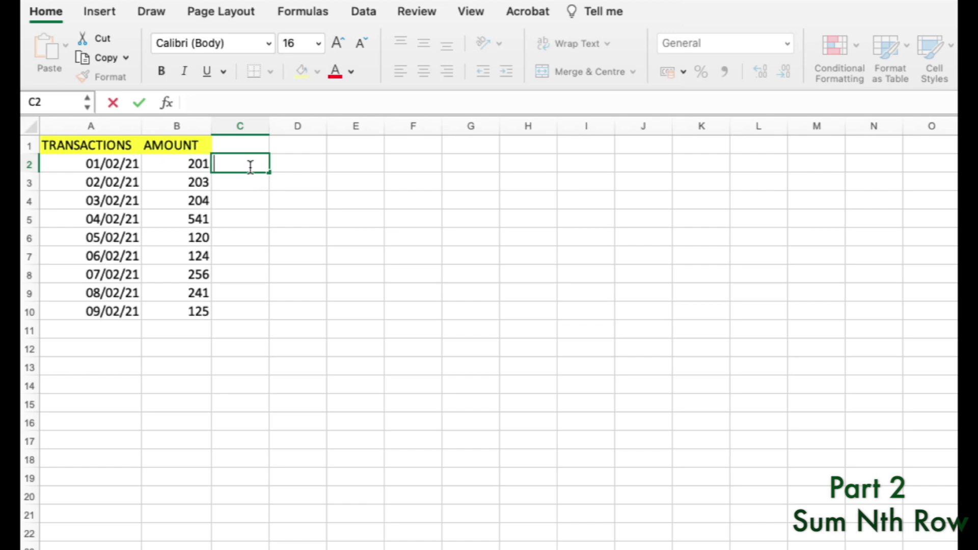
pyautogui.write('=ROW(')
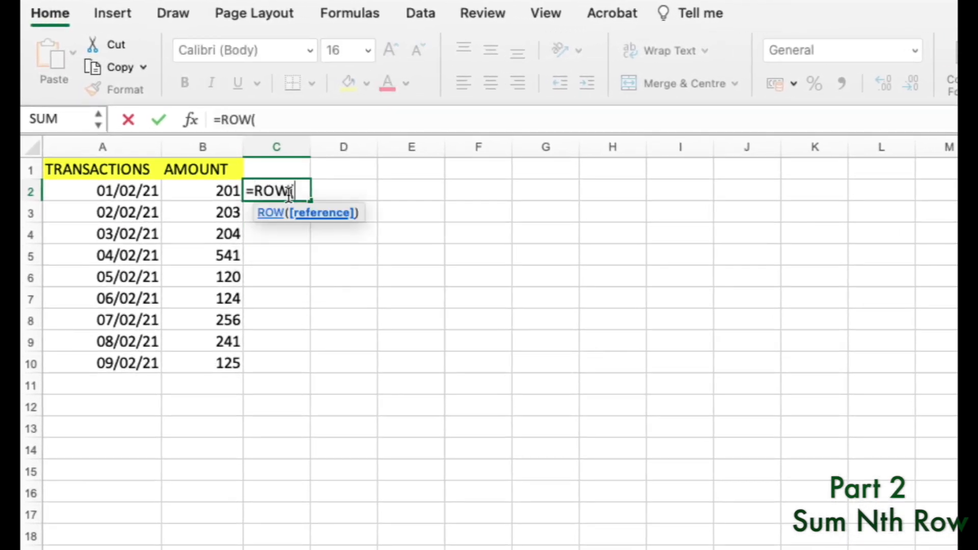
pyautogui.click(224, 190)
pyautogui.write(')')
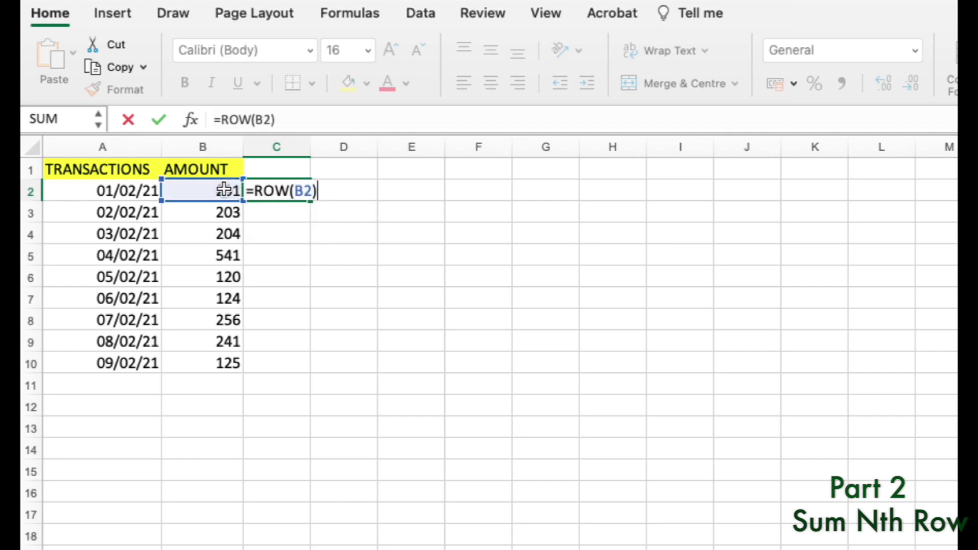
pyautogui.press('Return')
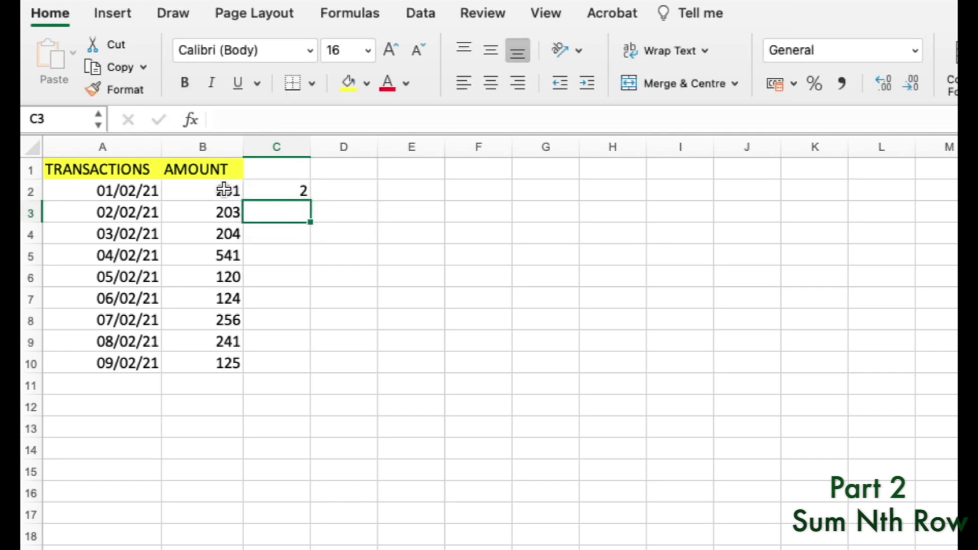
# Check the ROW formula in C2 against B2 and fill it down through C10
pyautogui.click(271, 188)
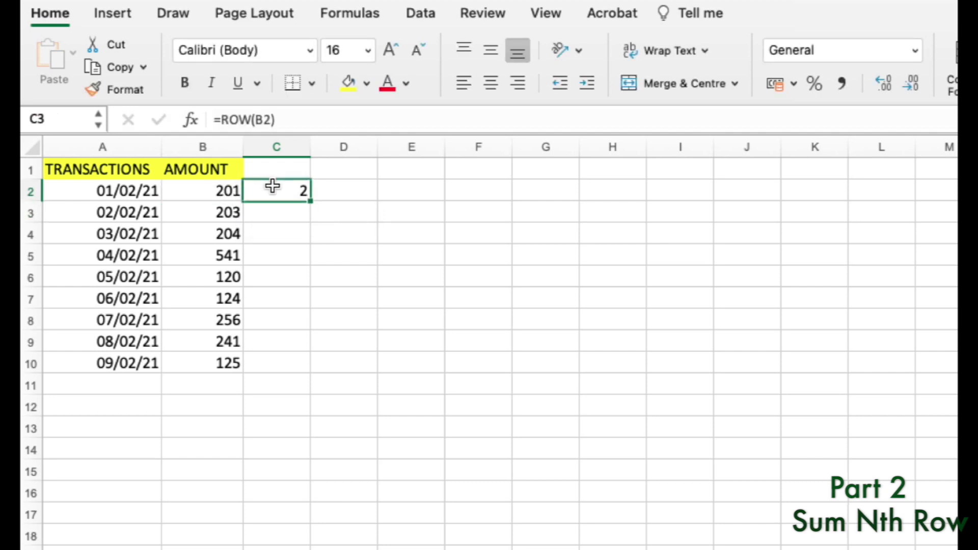
pyautogui.click(209, 191)
pyautogui.click(304, 192)
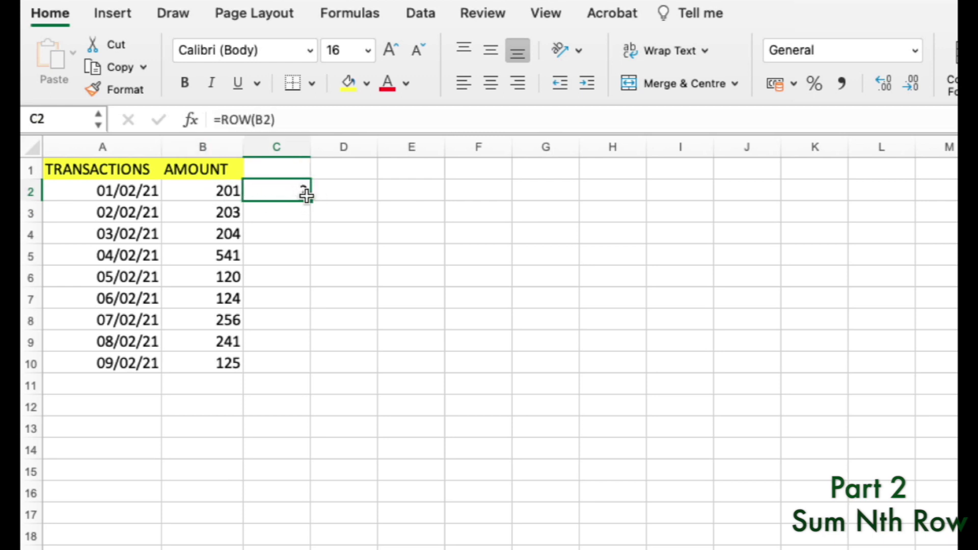
pyautogui.moveTo(311, 200); pyautogui.dragTo(307, 365)
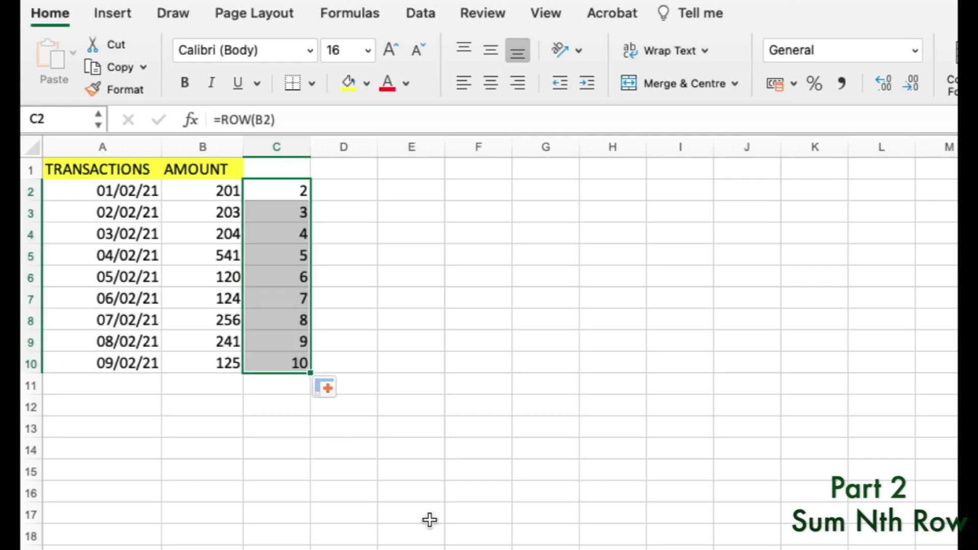
pyautogui.click(413, 345)
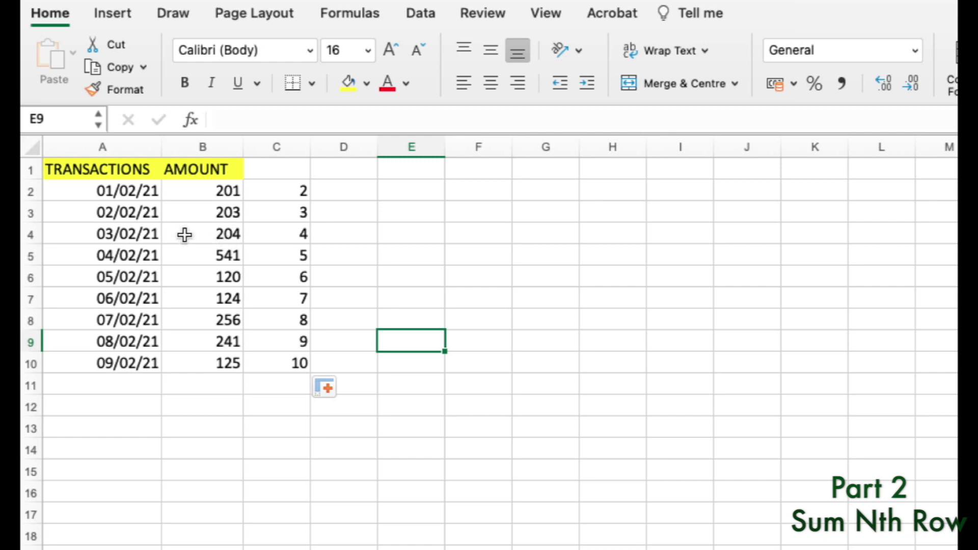
# Inspect the ROW formula behind the row numbers in C2:C10
pyautogui.click(219, 390)
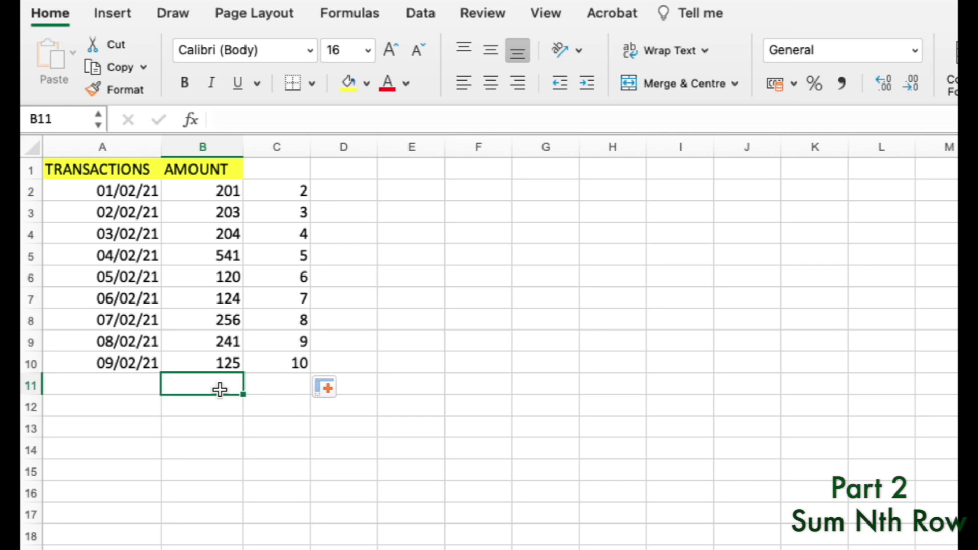
pyautogui.moveTo(304, 187); pyautogui.dragTo(309, 364)
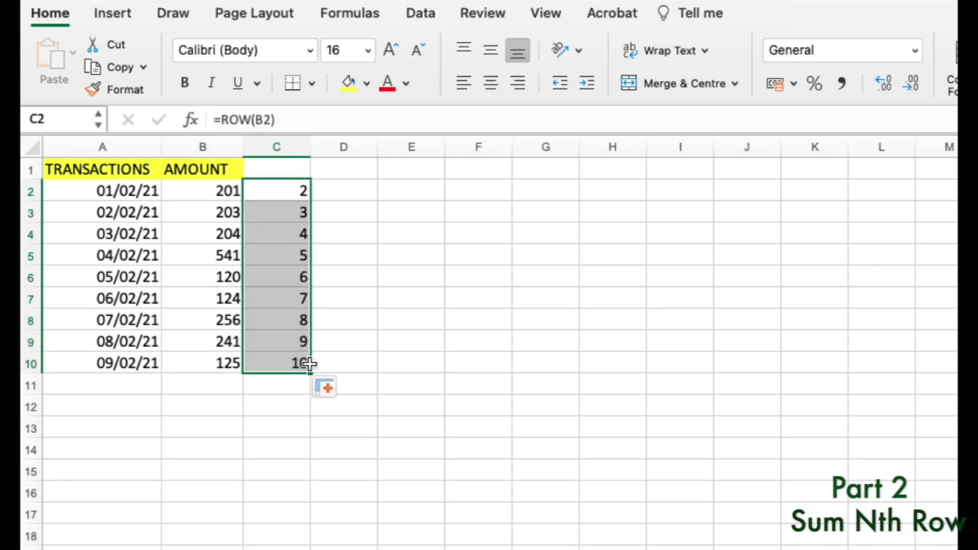
pyautogui.click(224, 120)
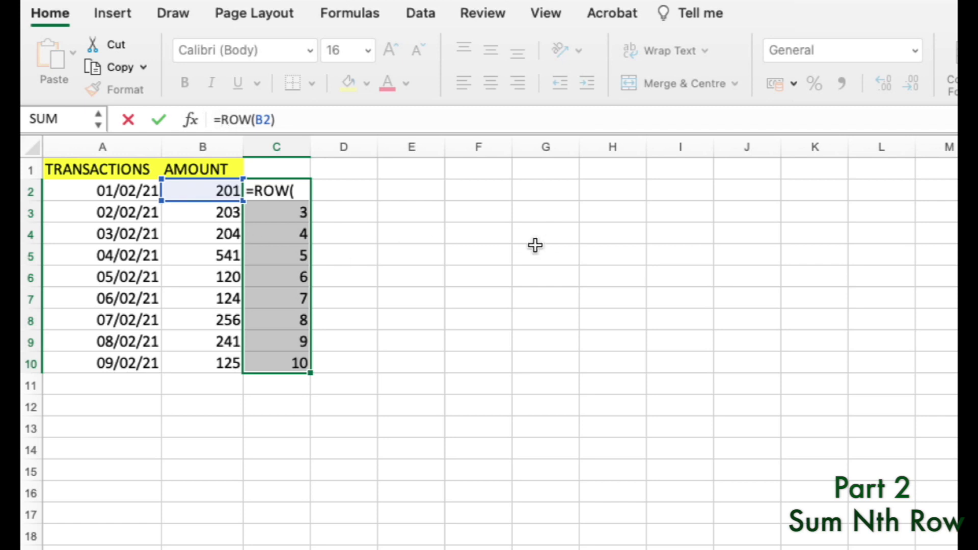
# Try the remainder function in cell E5 with =MOD(10,3) and clear the cell again
pyautogui.doubleClick(404, 253)
pyautogui.write('=mod(')
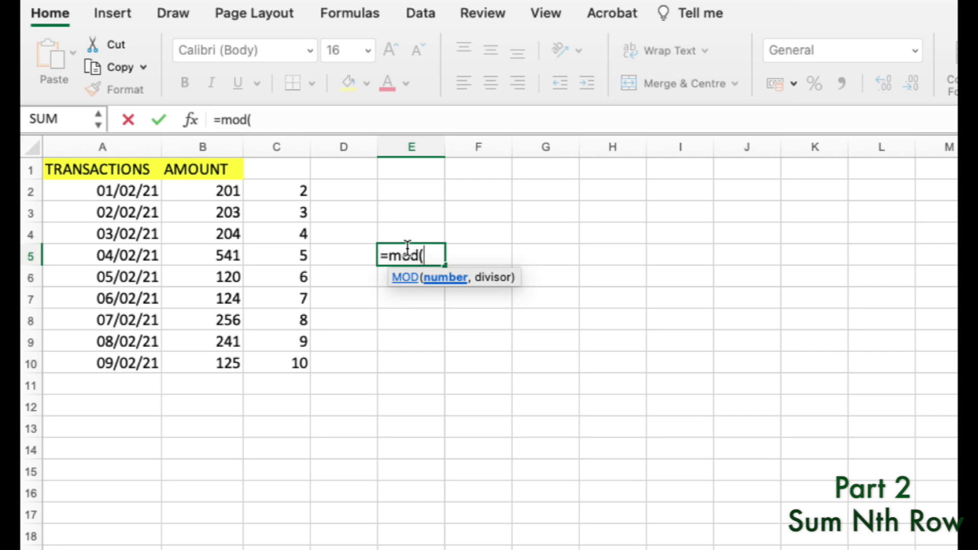
pyautogui.write('10,')
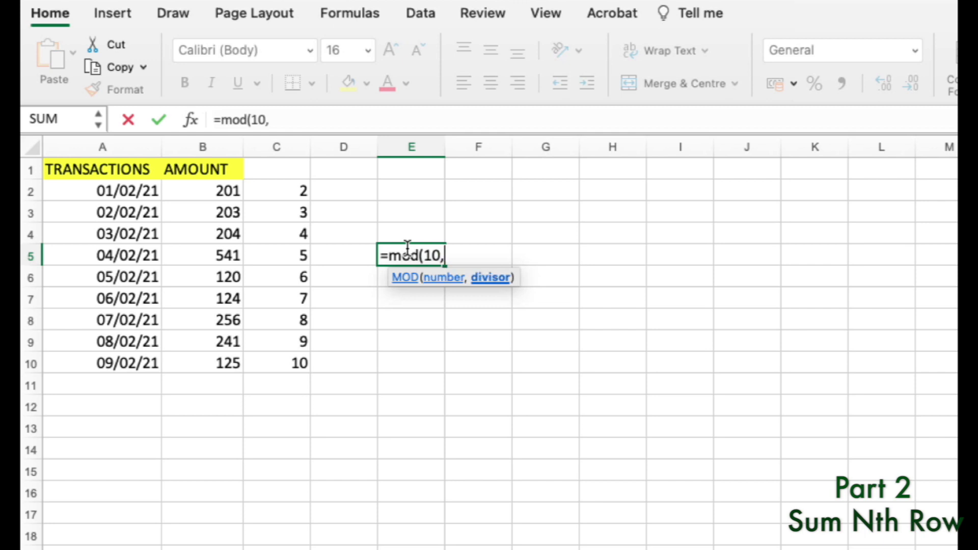
pyautogui.write('3)')
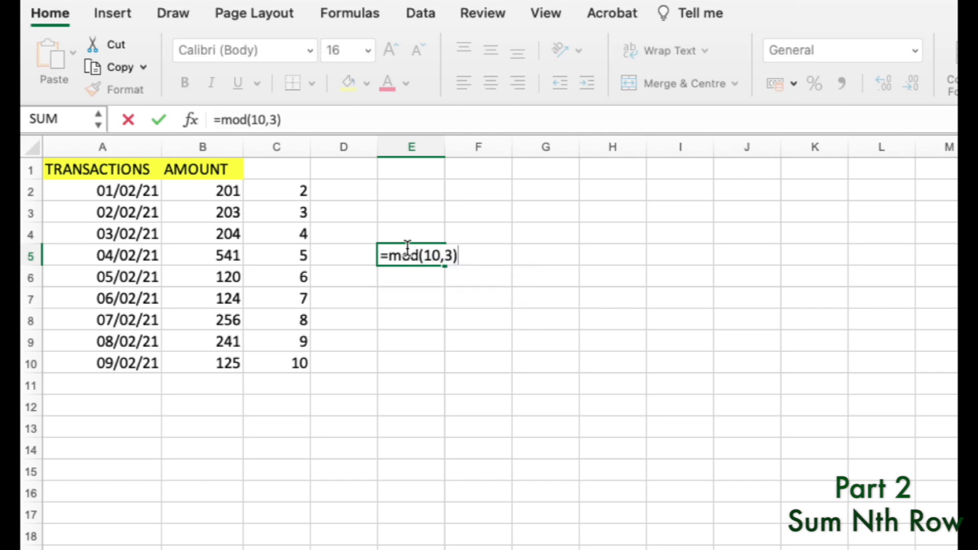
pyautogui.press('Return')
pyautogui.click(430, 250)
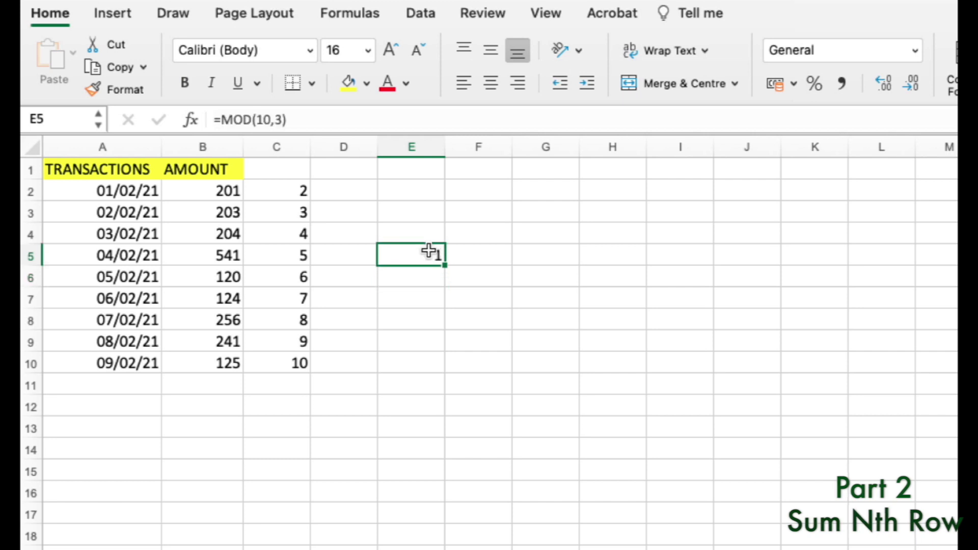
pyautogui.press('Delete')
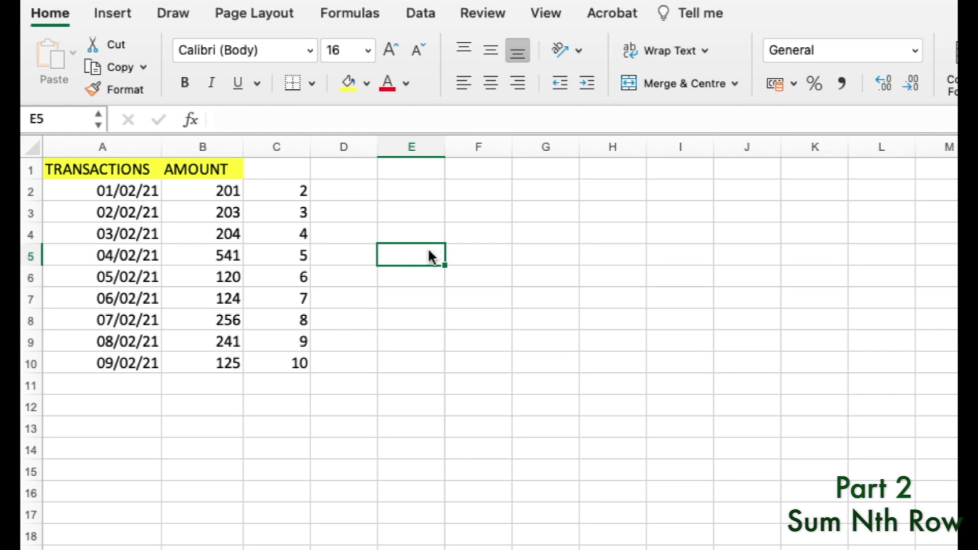
# Wrap the ROW formula in cell C2 in MOD with divisor 3, making it =MOD(ROW(B2),3)
pyautogui.click(294, 191)
pyautogui.moveTo(293, 191); pyautogui.dragTo(301, 364)
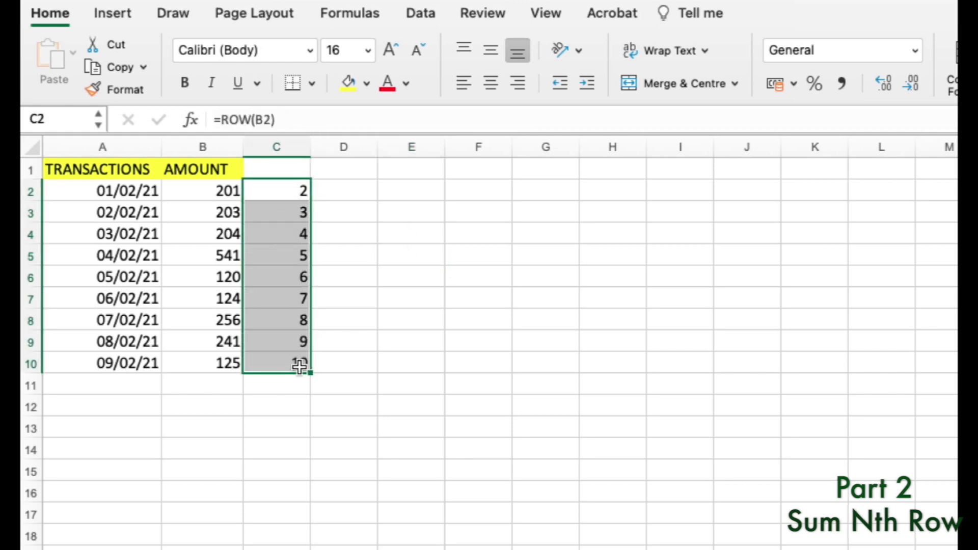
pyautogui.click(225, 112)
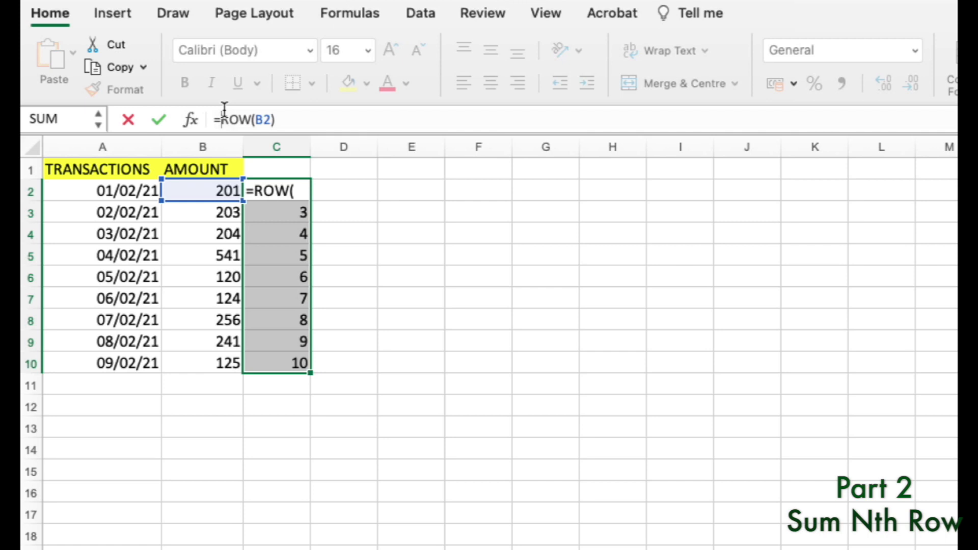
pyautogui.write('MOD')
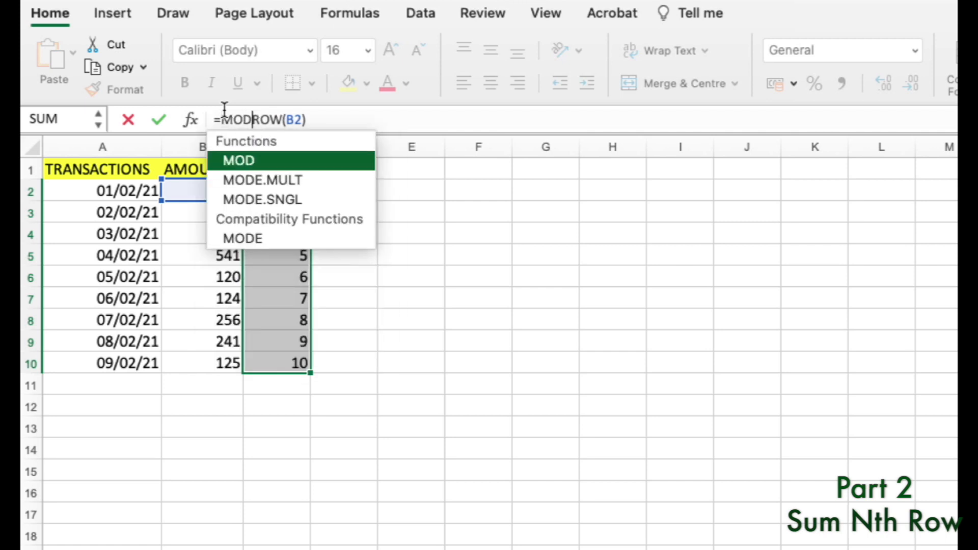
pyautogui.write('(')
pyautogui.click(324, 115)
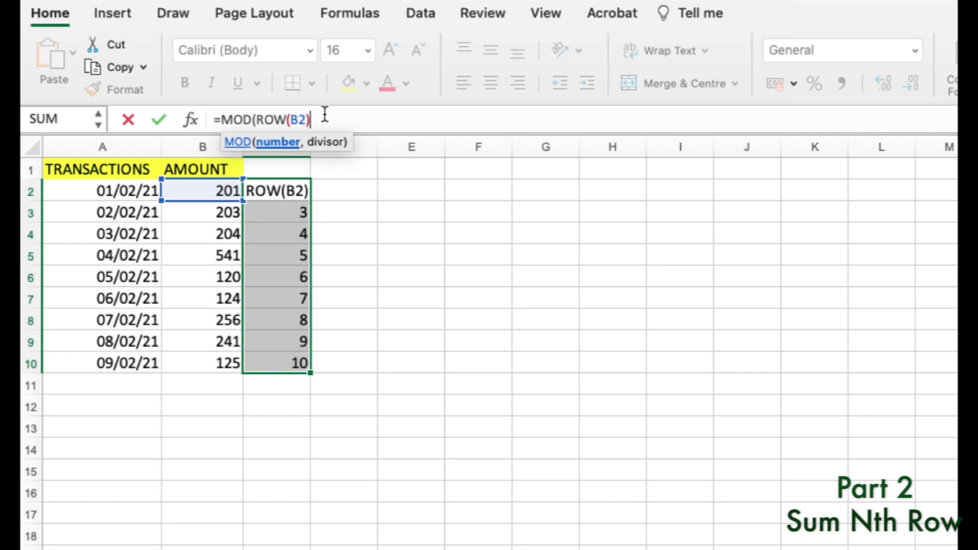
pyautogui.write(',')
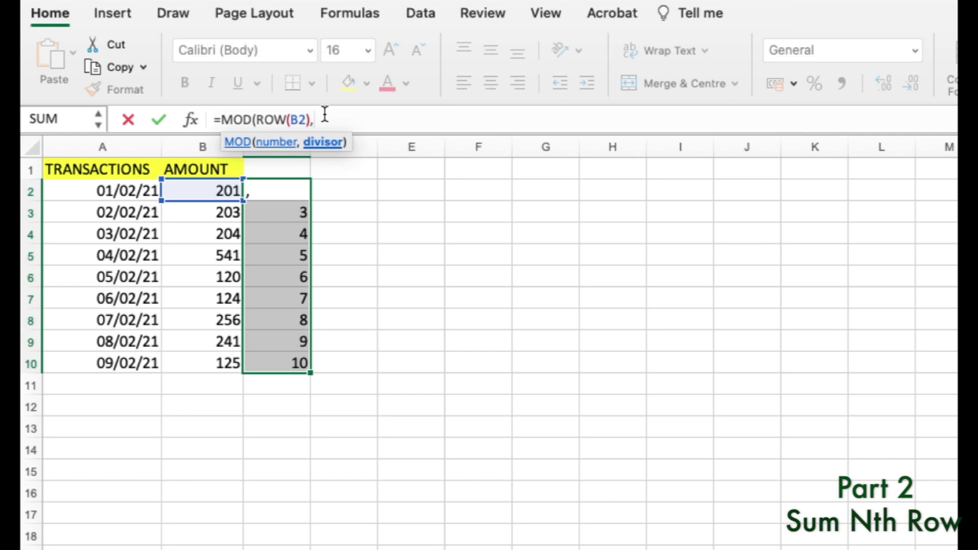
pyautogui.write('3')
pyautogui.press('Return')
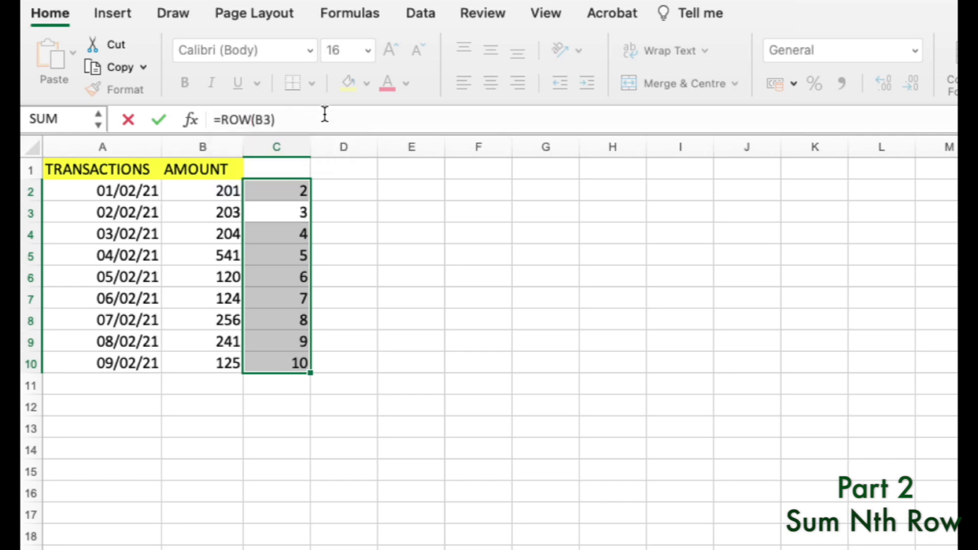
# Fill the MOD formula from C2 down through C10 and check the results in C2 to C7
pyautogui.click(301, 191)
pyautogui.moveTo(310, 201); pyautogui.dragTo(310, 365)
pyautogui.click(271, 192)
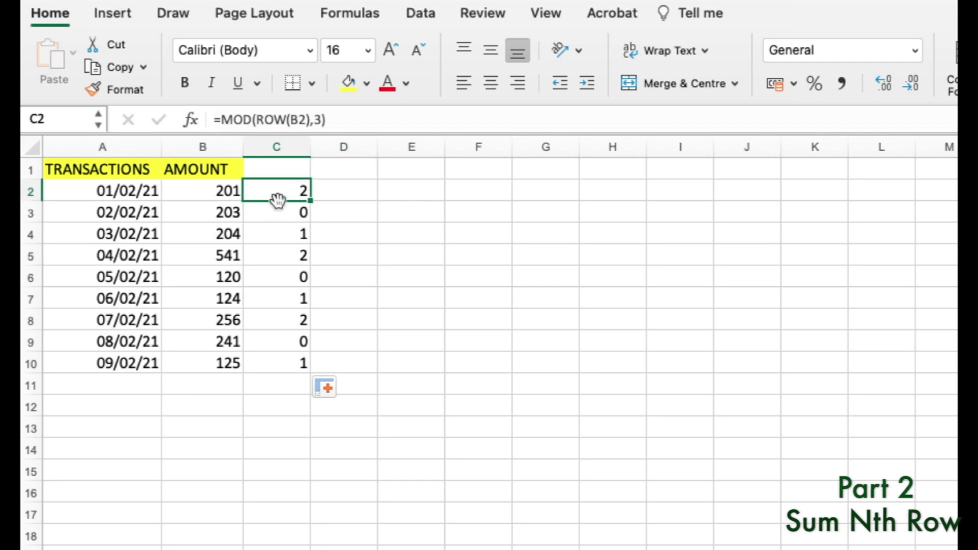
pyautogui.click(295, 212)
pyautogui.click(294, 236)
pyautogui.click(297, 256)
pyautogui.click(302, 278)
pyautogui.click(301, 300)
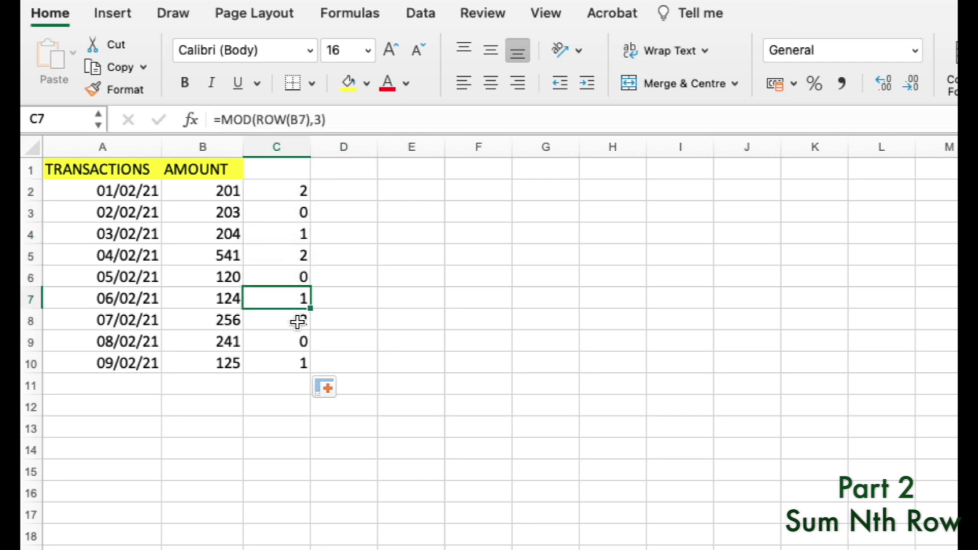
# Compare the remainders in column C with the row numbers of rows 2, 3 and 4
pyautogui.click(304, 183)
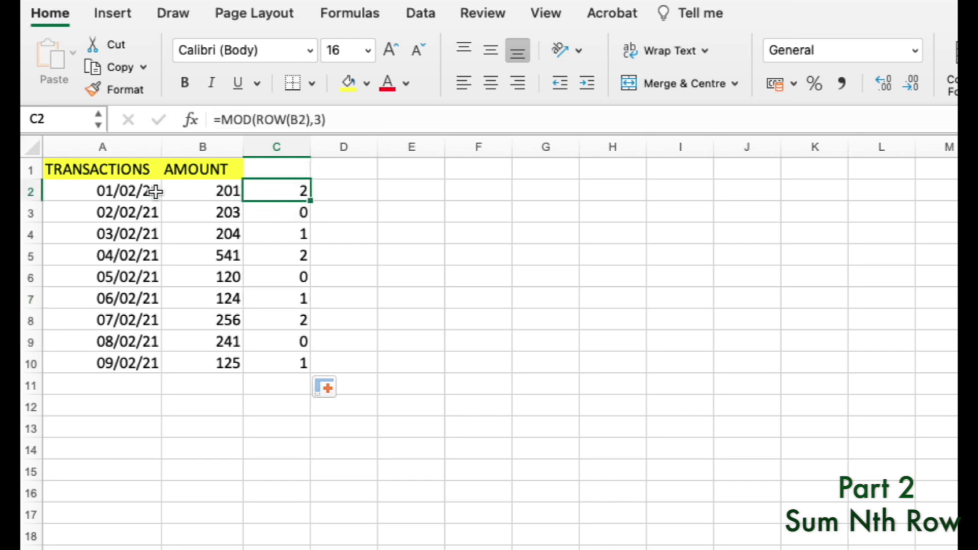
pyautogui.click(33, 192)
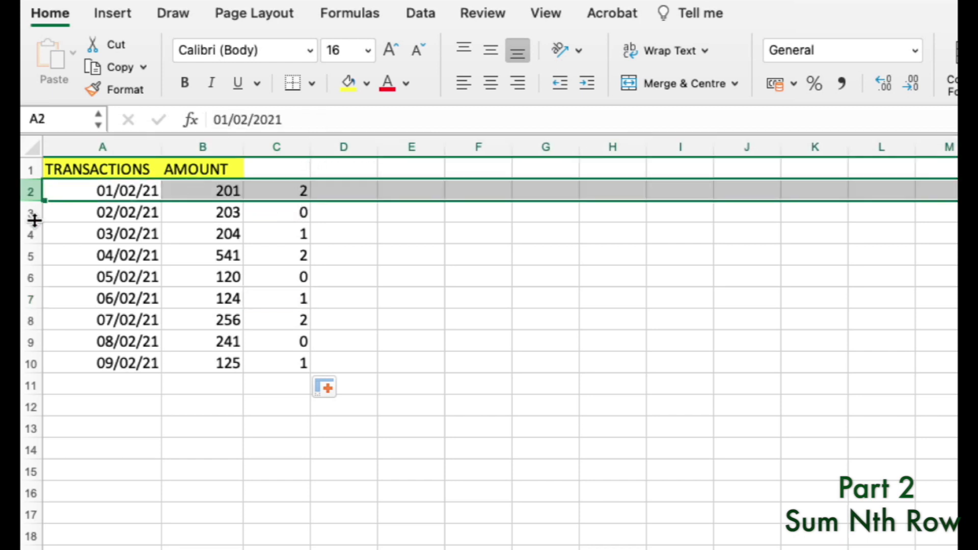
pyautogui.click(308, 210)
pyautogui.click(29, 213)
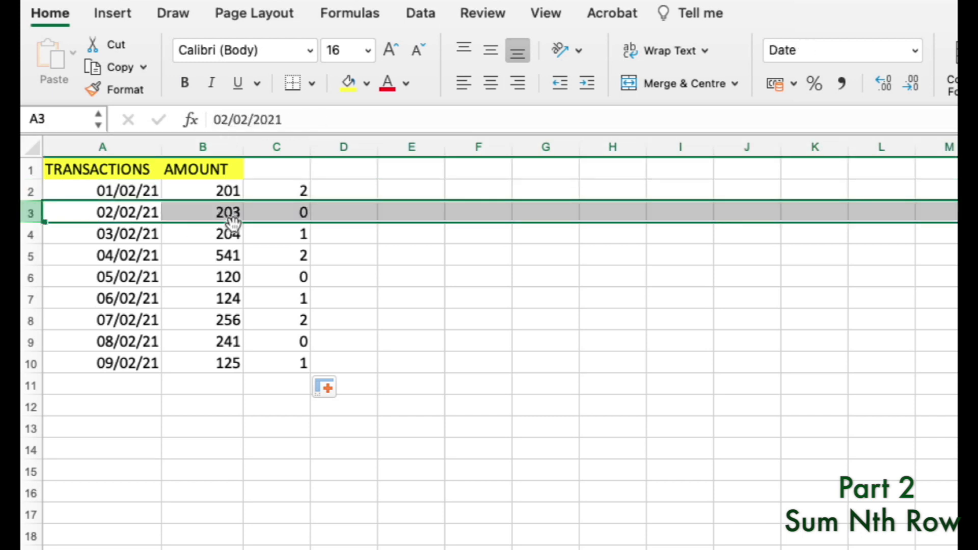
pyautogui.click(289, 216)
pyautogui.click(30, 236)
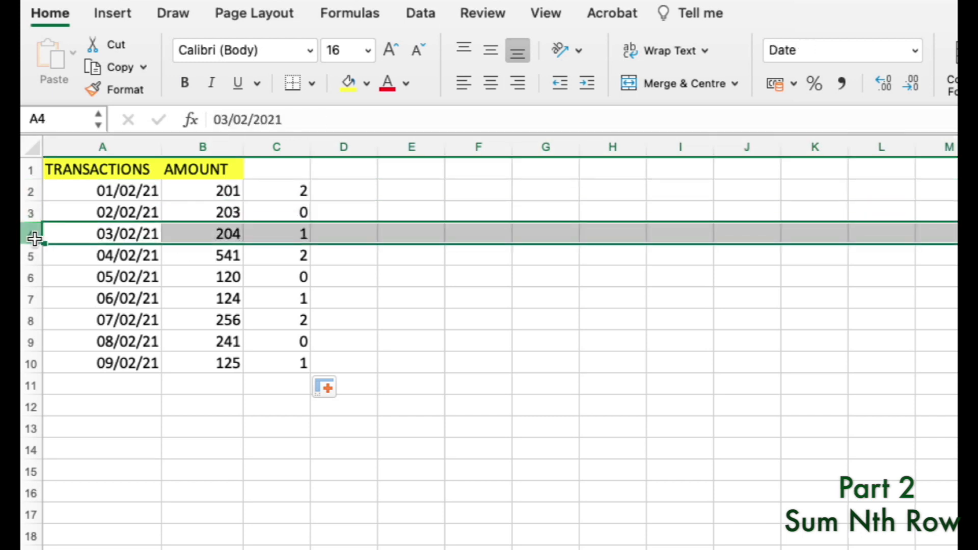
pyautogui.click(348, 238)
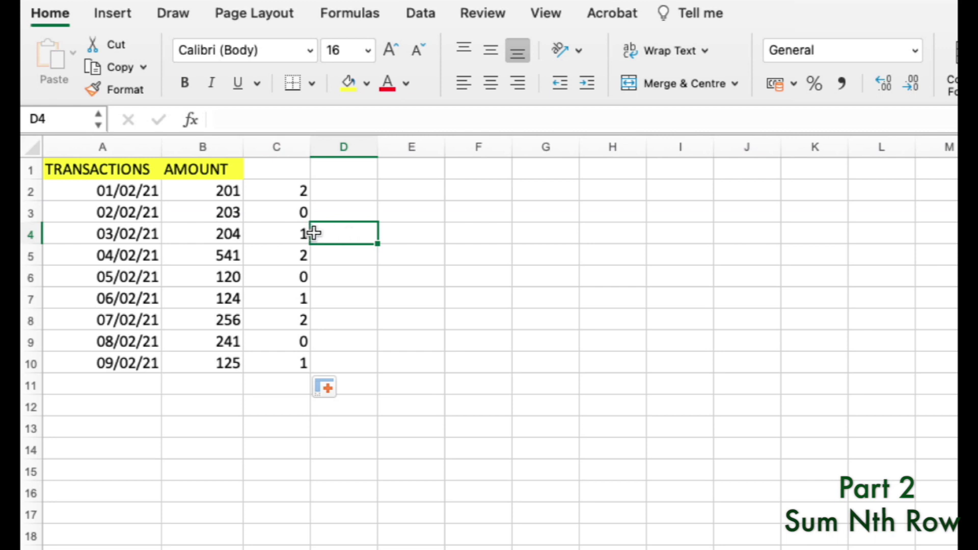
# Examine rows 4, 7 and 10 as every third row and check the MOD formula in C4
pyautogui.click(30, 235)
pyautogui.keyDown('super'); pyautogui.click(30, 299); pyautogui.keyUp('super')
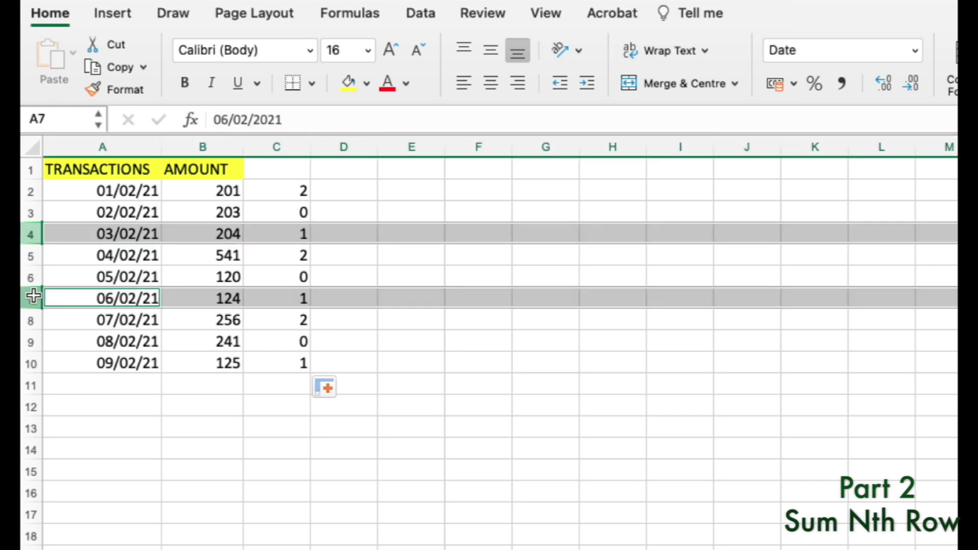
pyautogui.keyDown('super'); pyautogui.click(31, 362); pyautogui.keyUp('super')
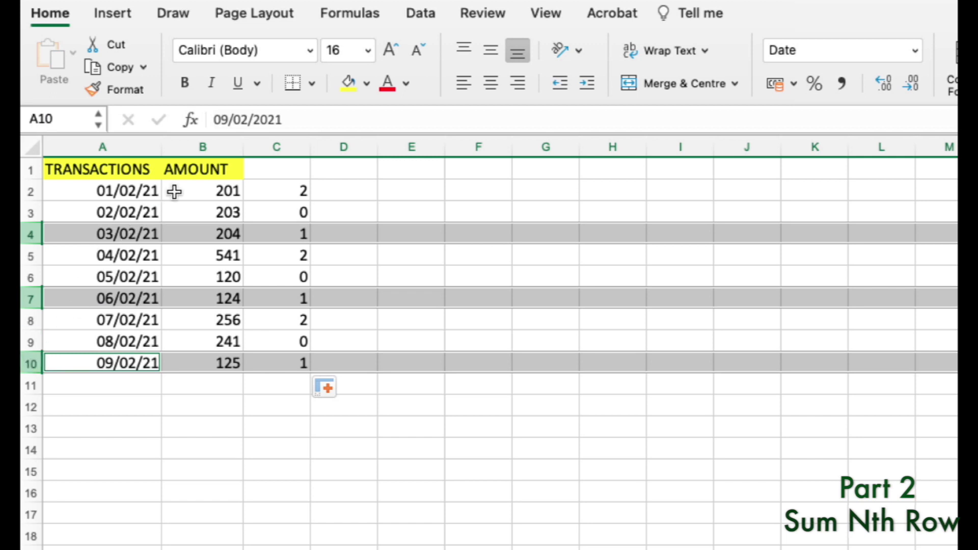
pyautogui.click(35, 351)
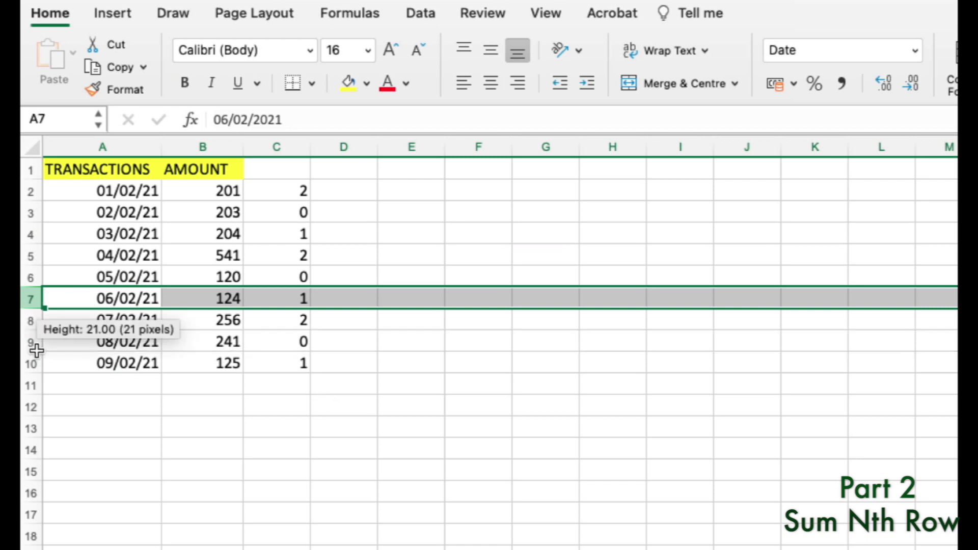
pyautogui.click(312, 236)
pyautogui.click(293, 236)
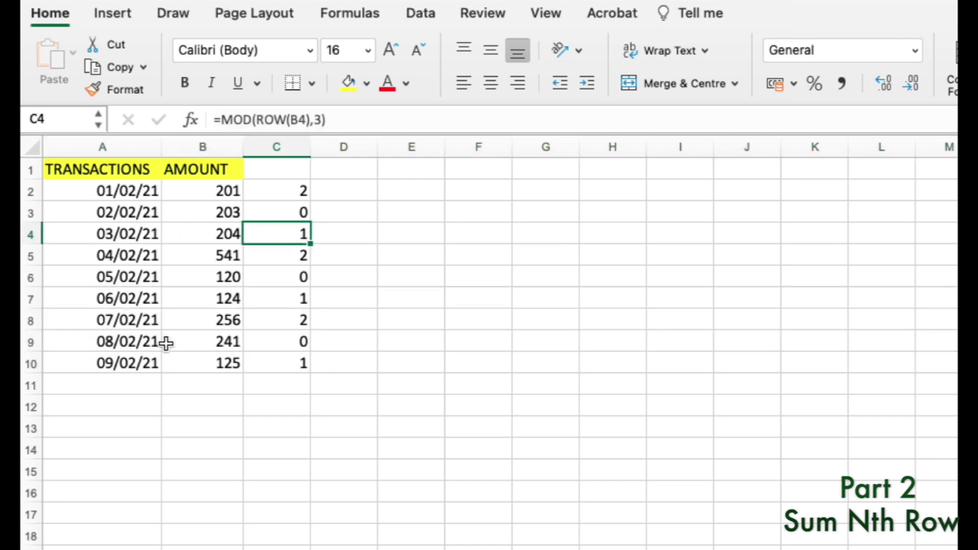
# Start a SUM formula in cell B11 over the amounts in B2:B10
pyautogui.doubleClick(203, 385)
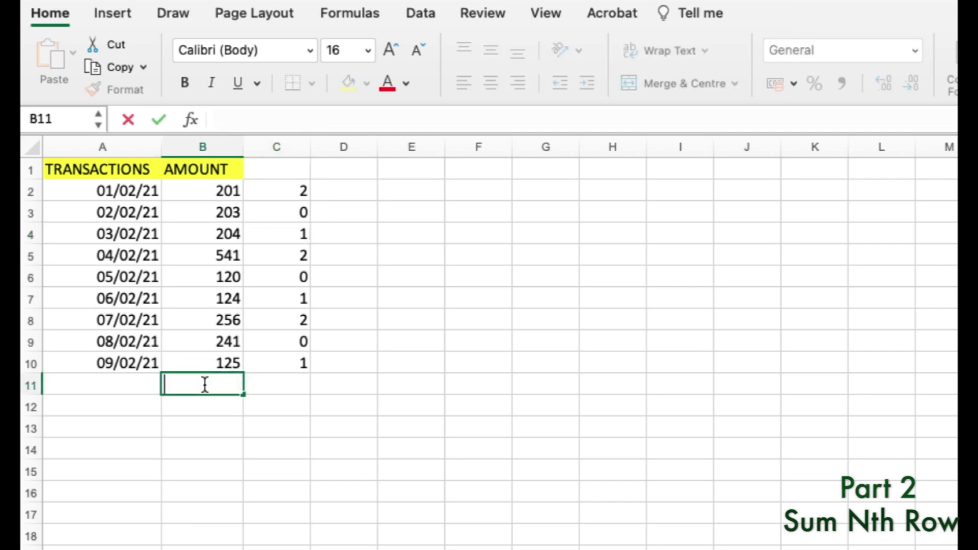
pyautogui.write('=su')
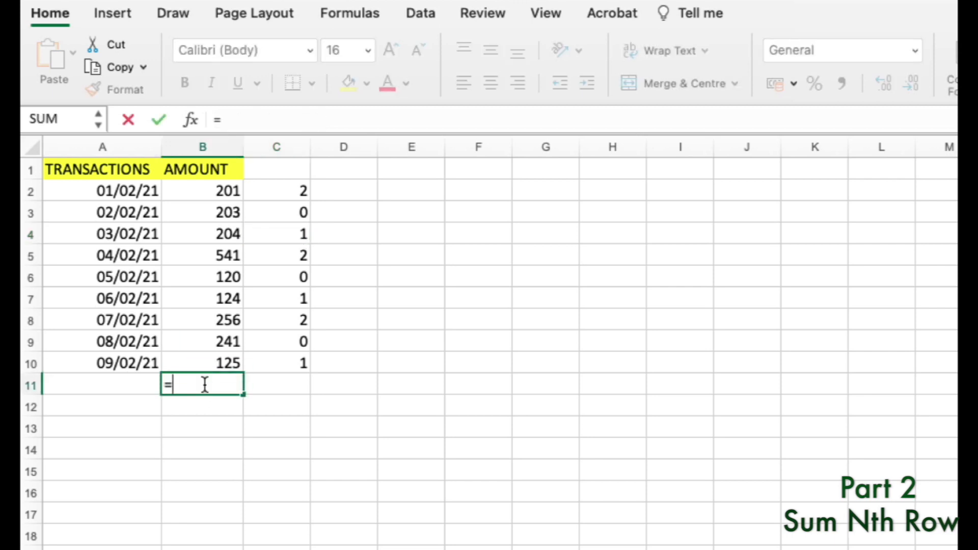
pyautogui.press('Tab')
pyautogui.write('(')
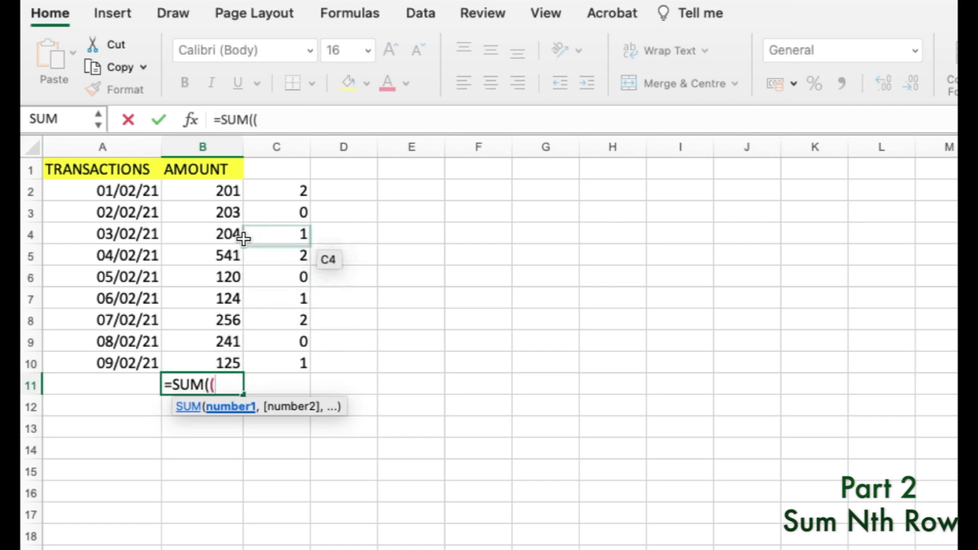
pyautogui.press('BackSpace')
pyautogui.moveTo(225, 191); pyautogui.dragTo(224, 363)
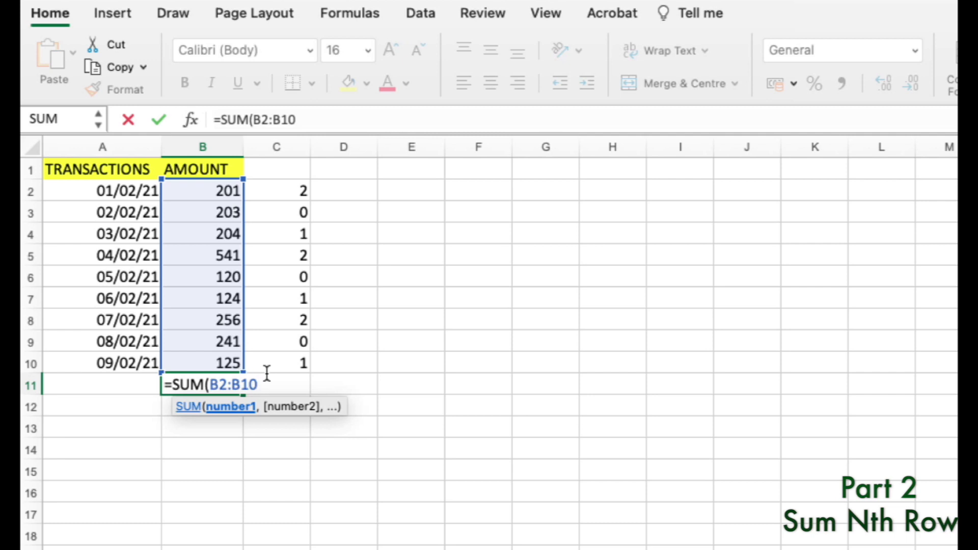
# Complete the B11 formula as =SUM(B2:B10*(MOD(ROW(B2:B10),3)=1)) to total every third row
pyautogui.write('*')
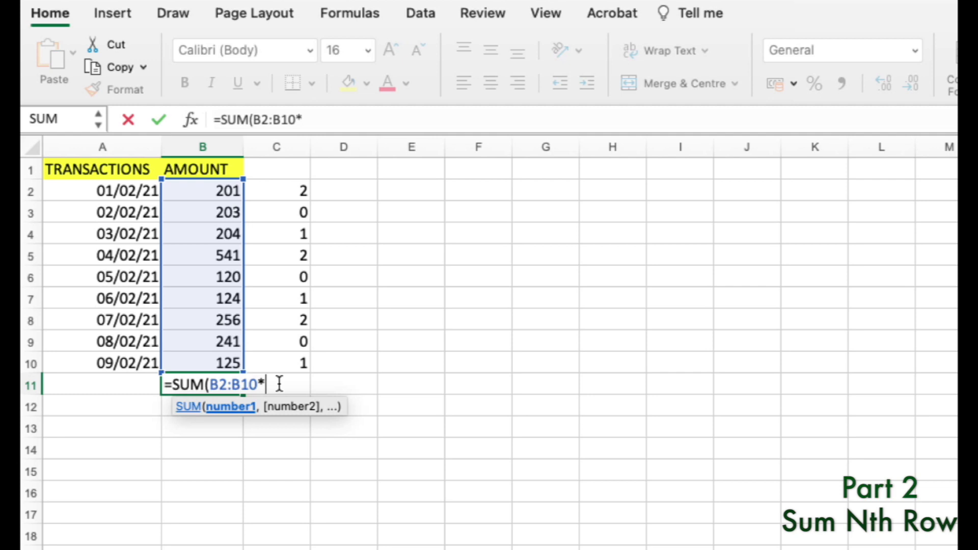
pyautogui.write('(MOD')
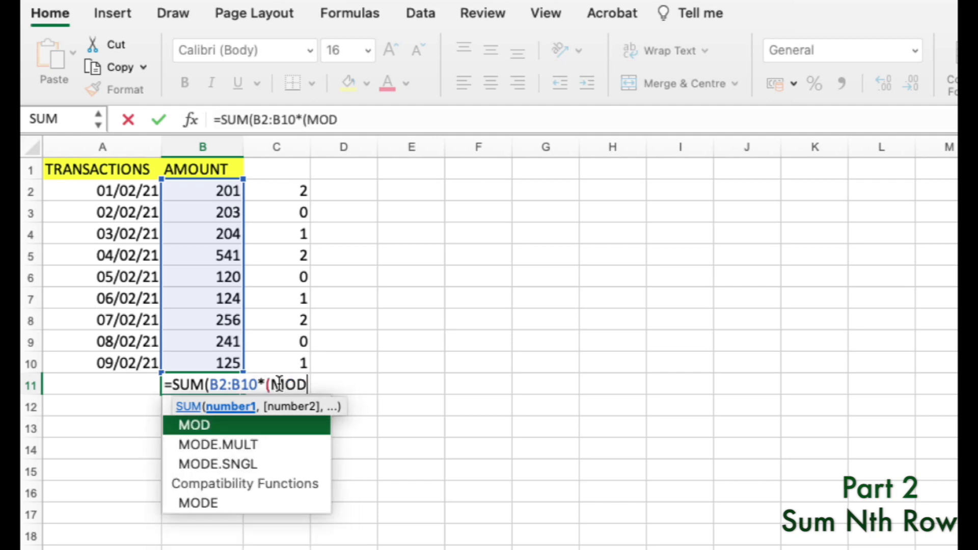
pyautogui.write('(')
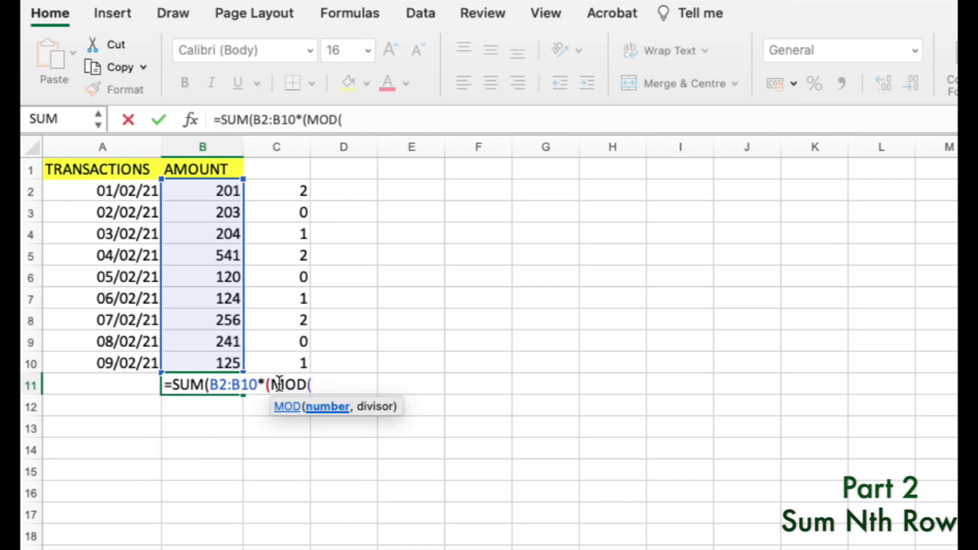
pyautogui.write('ROW(')
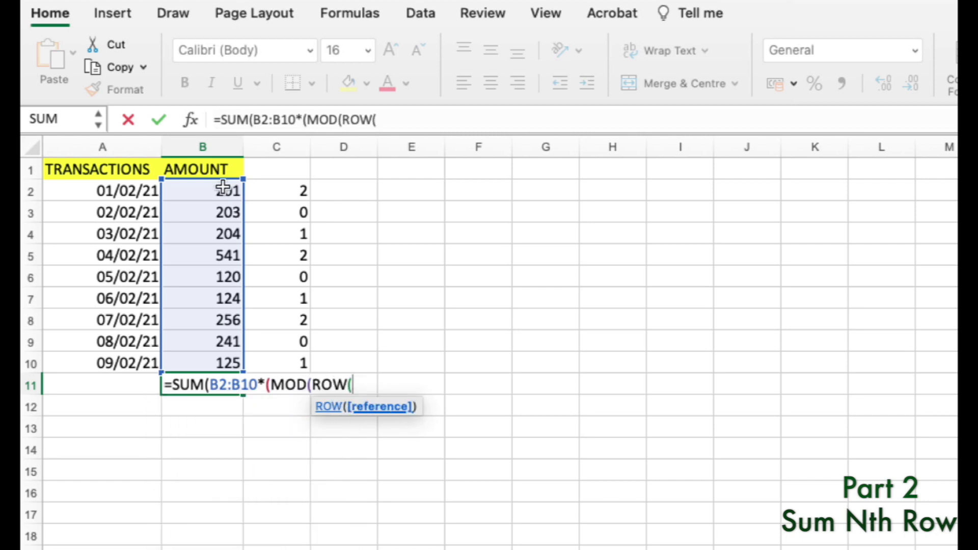
pyautogui.moveTo(223, 190); pyautogui.dragTo(227, 368)
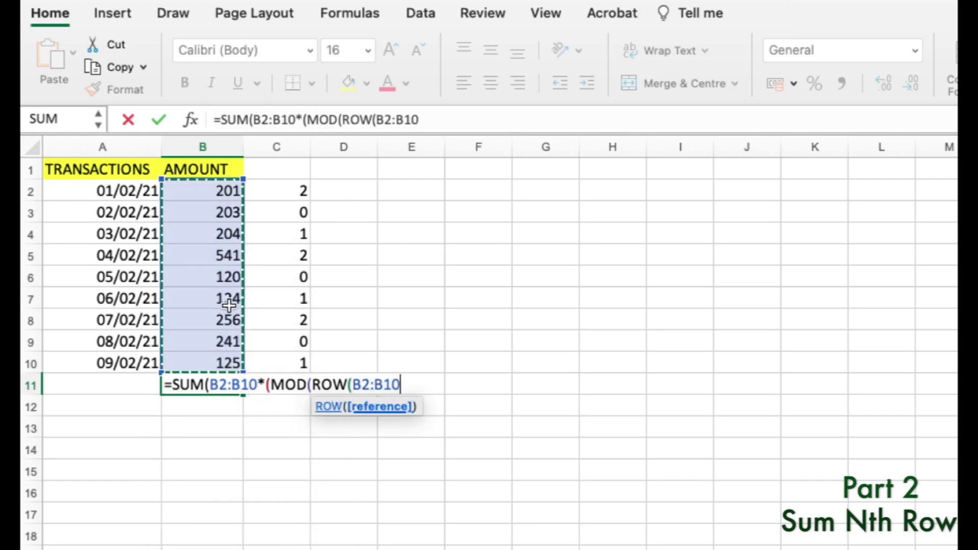
pyautogui.write(')')
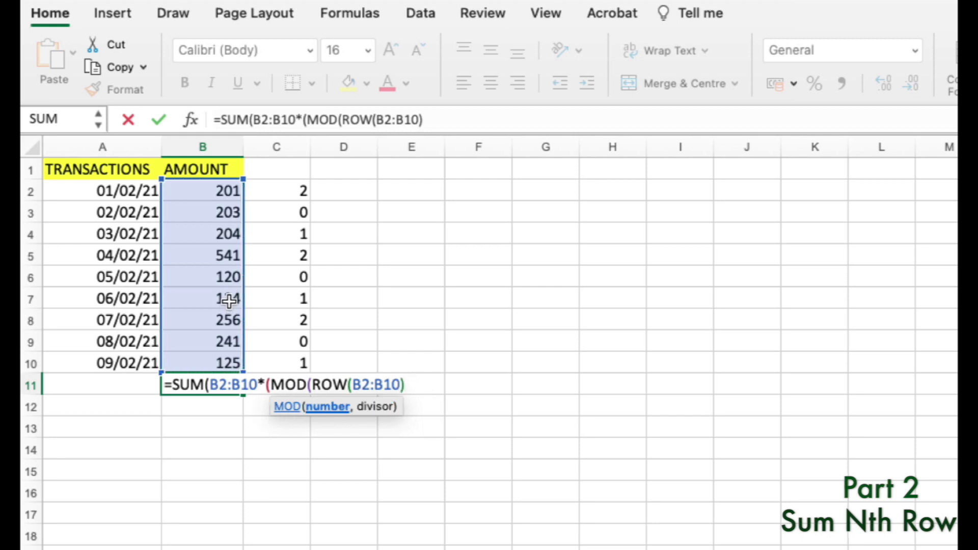
pyautogui.write(',')
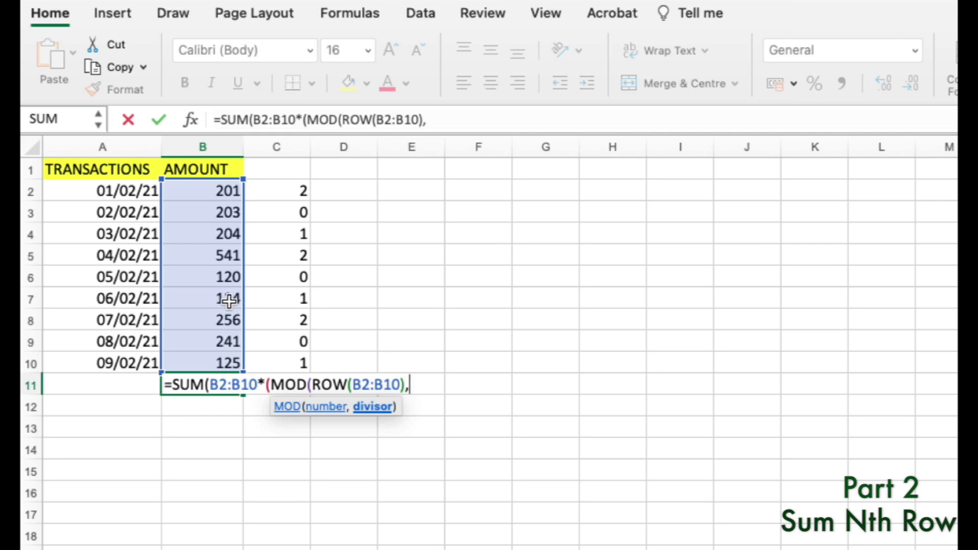
pyautogui.write('3)')
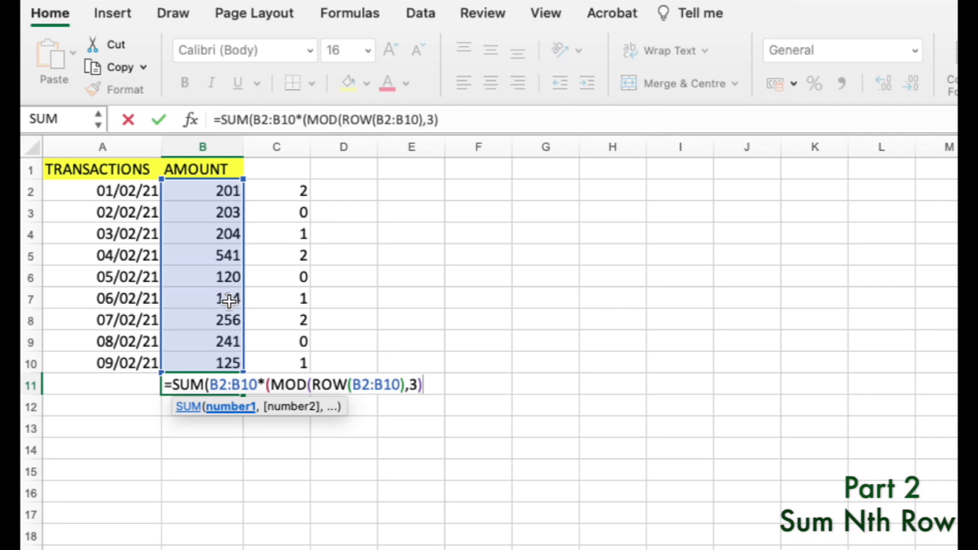
pyautogui.write('=1')
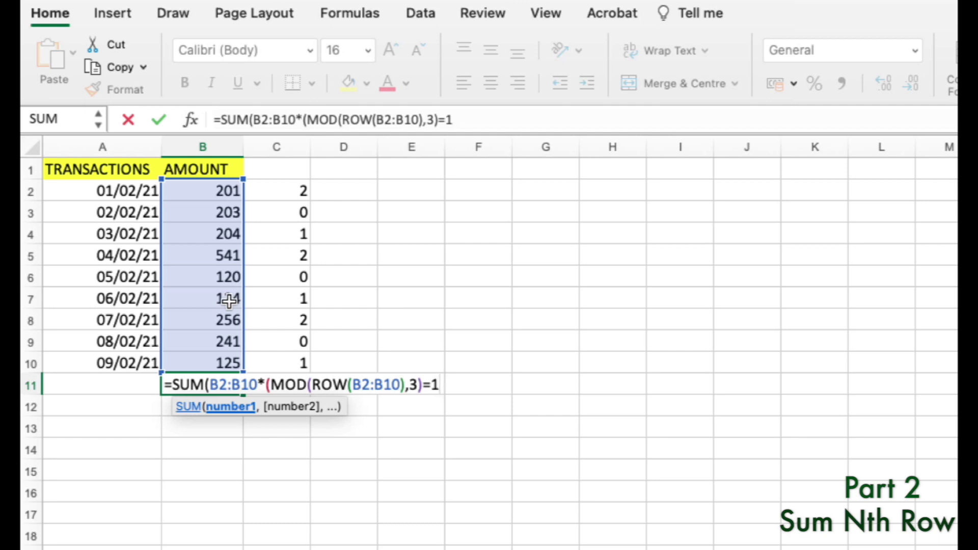
pyautogui.write(')')
pyautogui.press('Return')
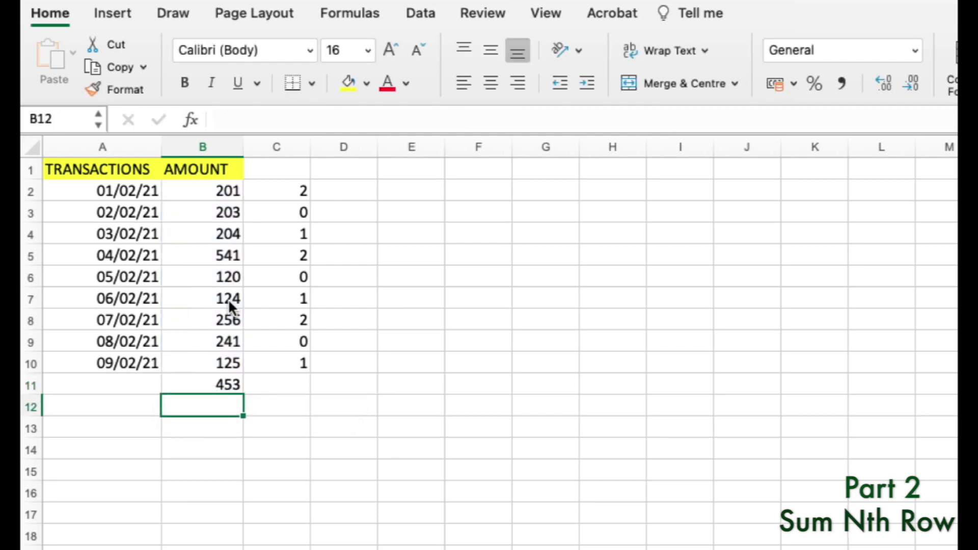
# Check the B11 formula against the amounts in B4, B7 and B10
pyautogui.click(210, 383)
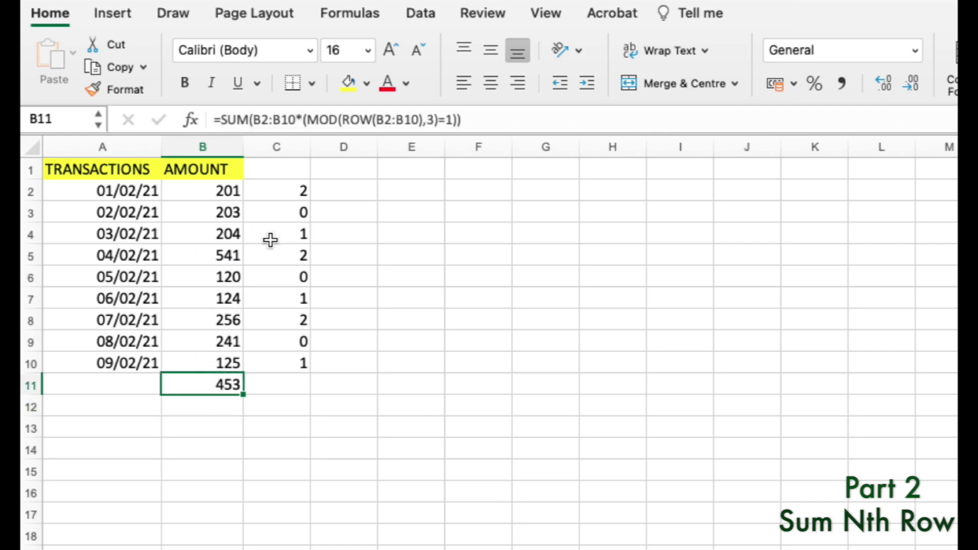
pyautogui.click(225, 233)
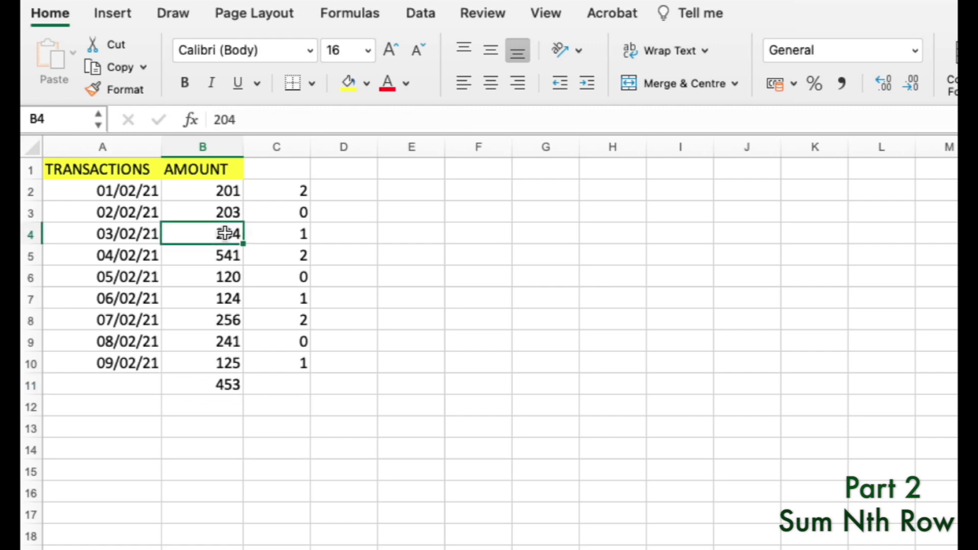
pyautogui.keyDown('super'); pyautogui.click(227, 298); pyautogui.keyUp('super')
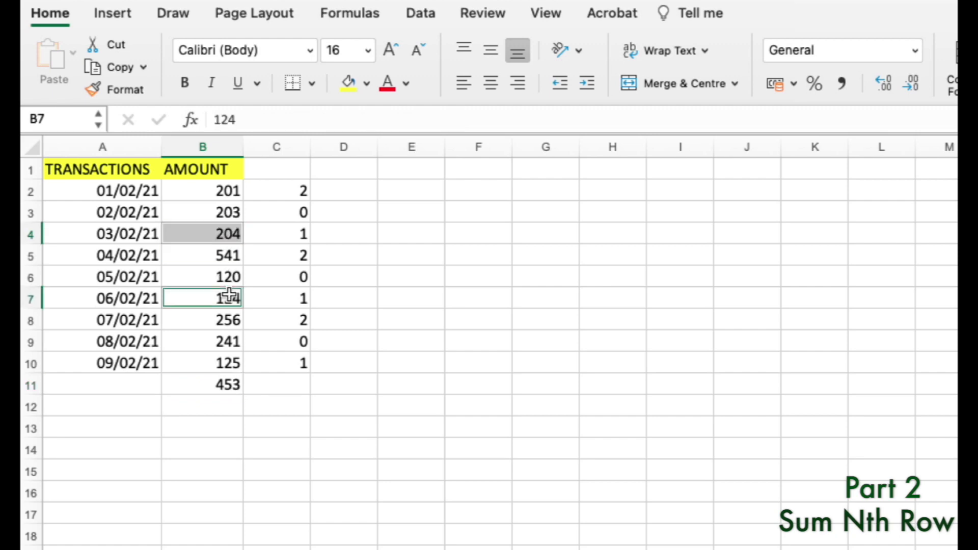
pyautogui.keyDown('super'); pyautogui.click(227, 363); pyautogui.keyUp('super')
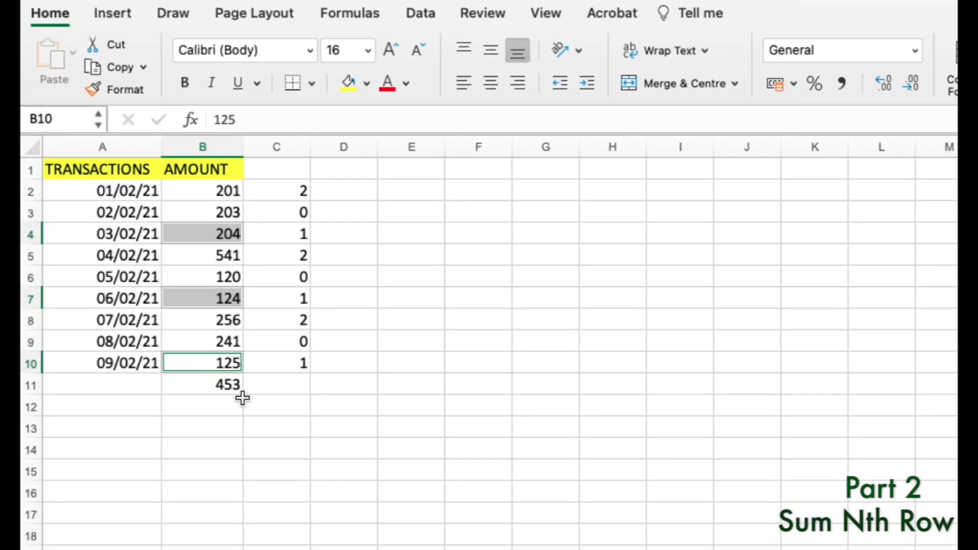
pyautogui.click(236, 383)
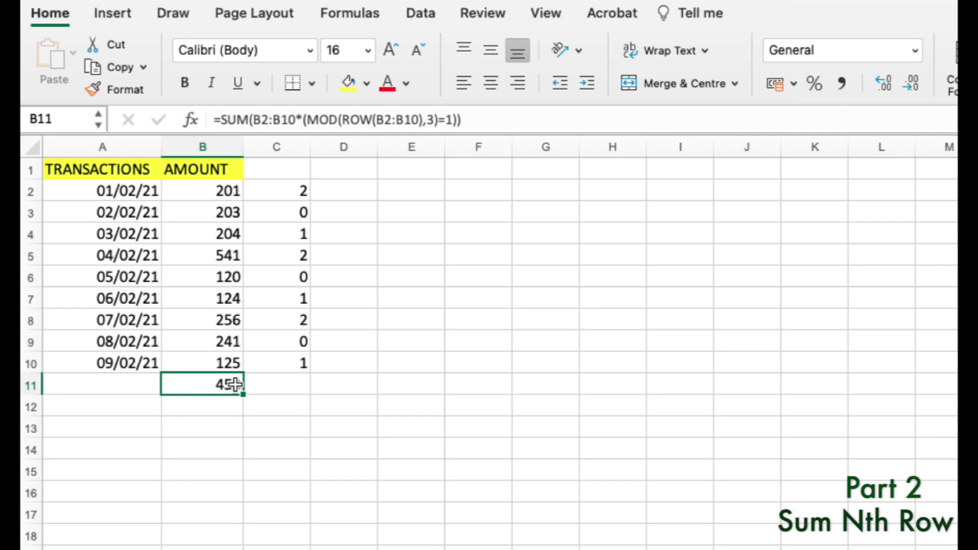
# Change the remainder condition in the B11 formula to =2
pyautogui.doubleClick(227, 384)
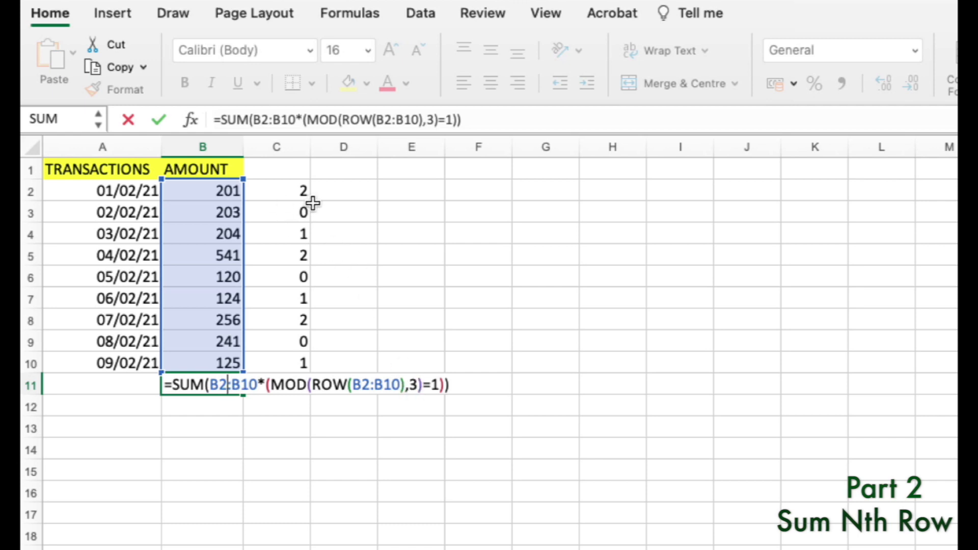
pyautogui.click(434, 386)
pyautogui.press('BackSpace')
pyautogui.write('2')
pyautogui.press('Return')
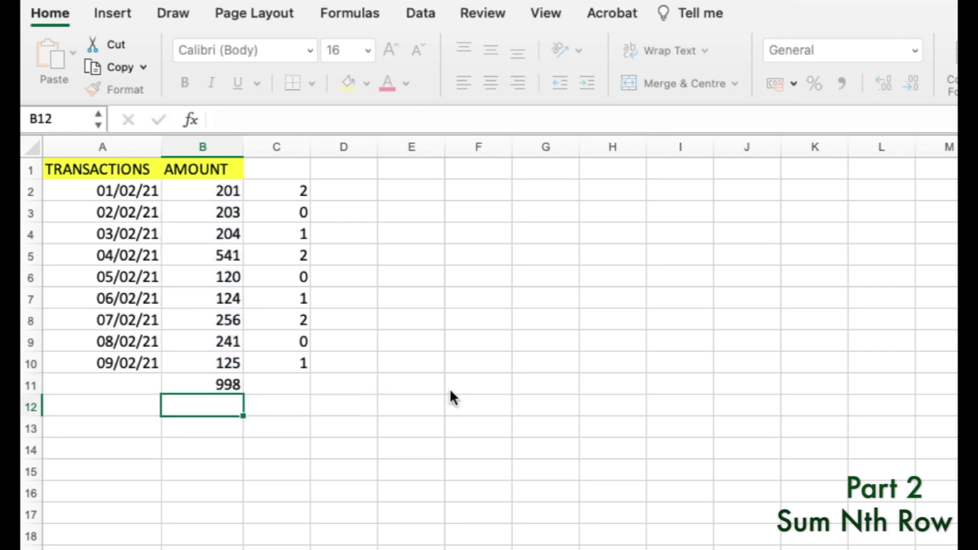
# Check the edited B11 formula against the amounts in B2, B5 and B8
pyautogui.click(205, 381)
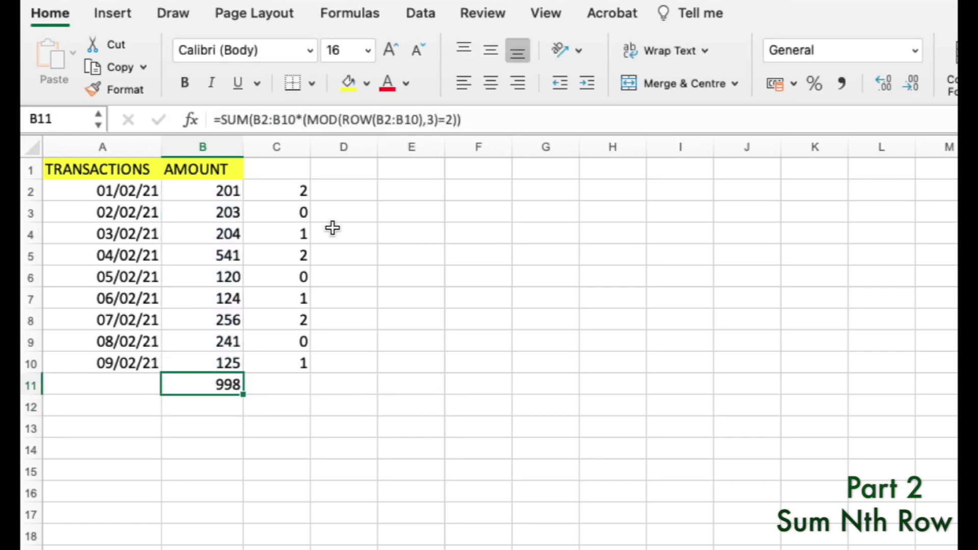
pyautogui.click(208, 189)
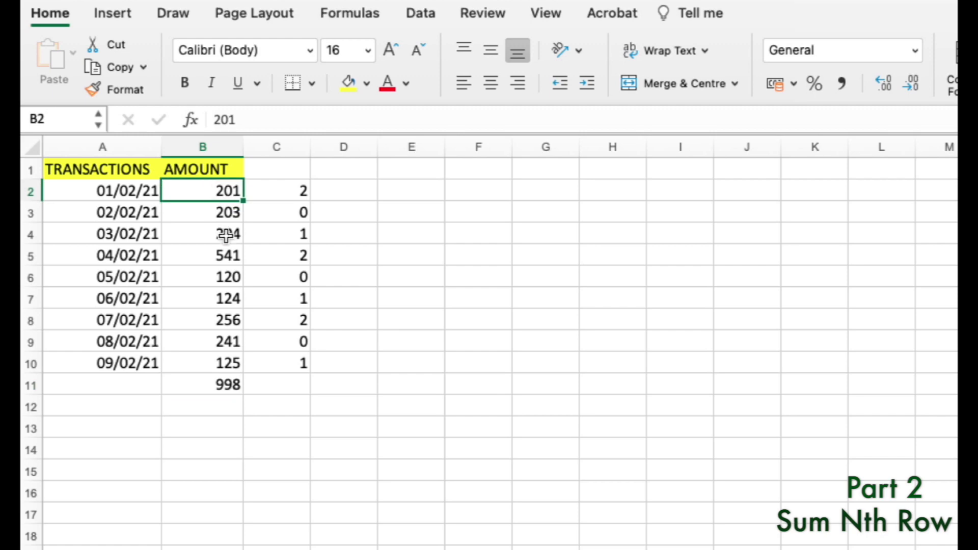
pyautogui.keyDown('super'); pyautogui.click(236, 261); pyautogui.keyUp('super')
pyautogui.keyDown('super'); pyautogui.click(232, 320); pyautogui.keyUp('super')
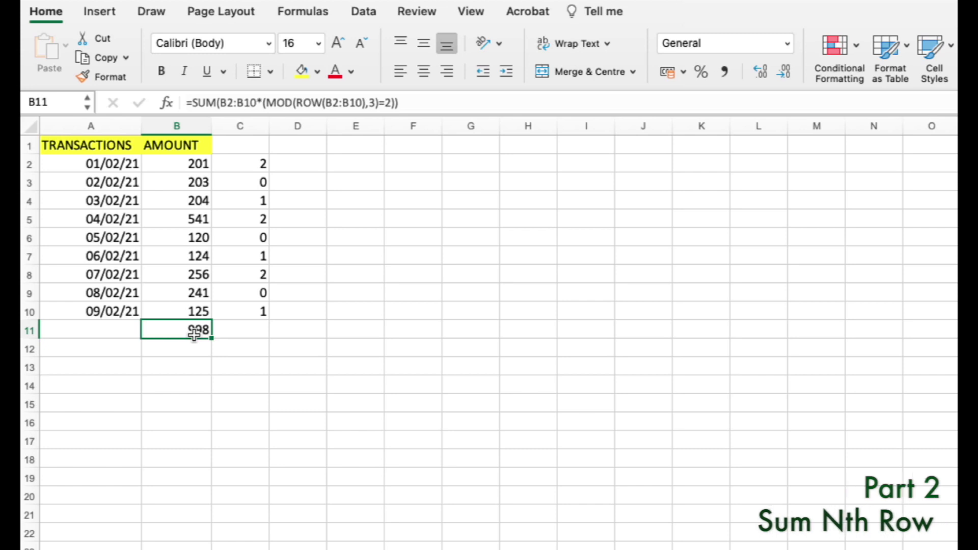
# Clear the total in B11 and the MOD results in C2:C10
pyautogui.press('Delete')
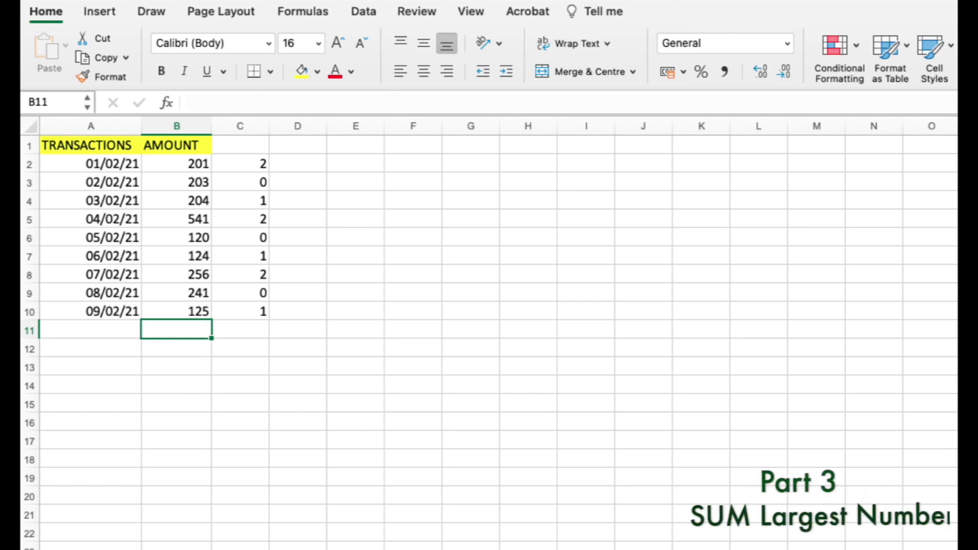
pyautogui.moveTo(244, 162); pyautogui.dragTo(259, 303)
pyautogui.press('Delete')
pyautogui.doubleClick(284, 200)
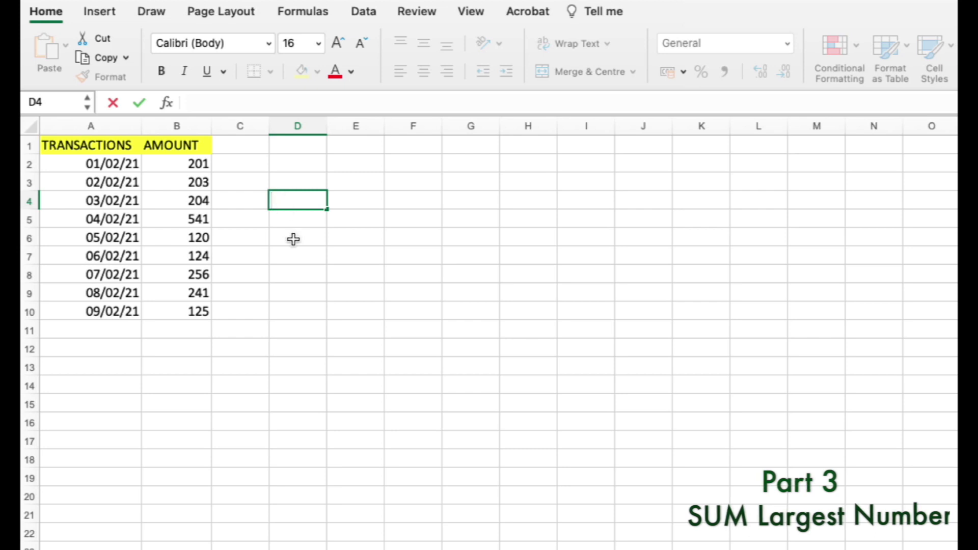
# Apply a filter to the amounts in B2:B10, view its sort options, and remove the filter
pyautogui.moveTo(198, 162); pyautogui.dragTo(195, 312)
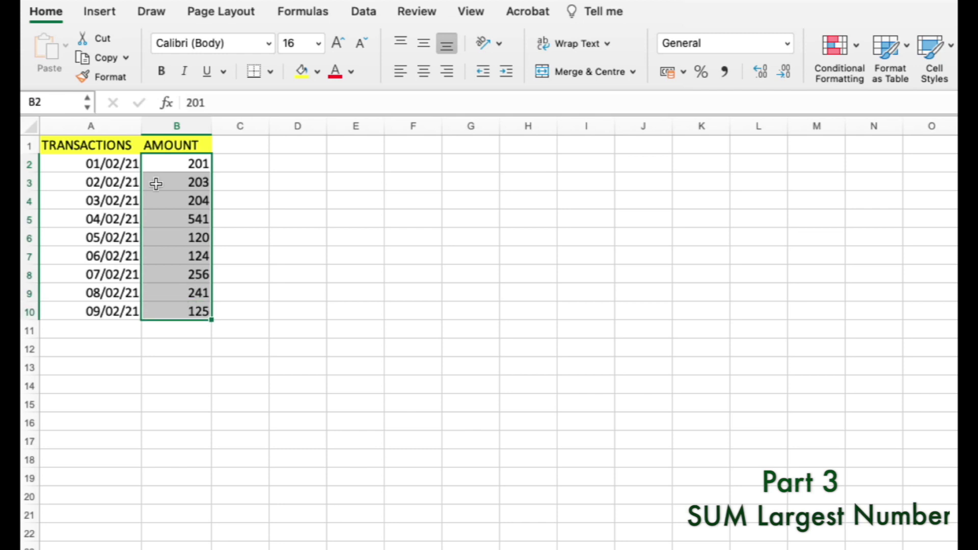
pyautogui.moveTo(176, 163); pyautogui.dragTo(192, 311)
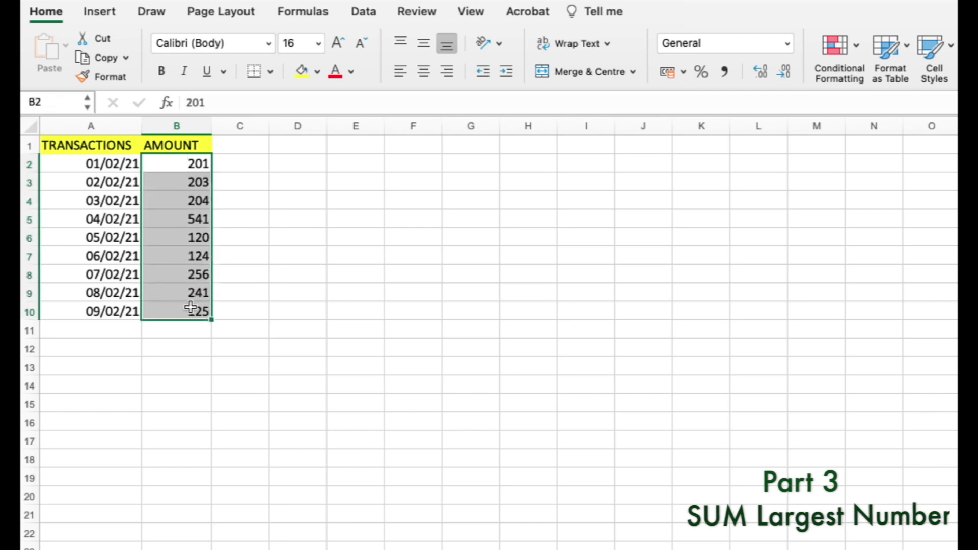
pyautogui.click(363, 11)
pyautogui.click(713, 42)
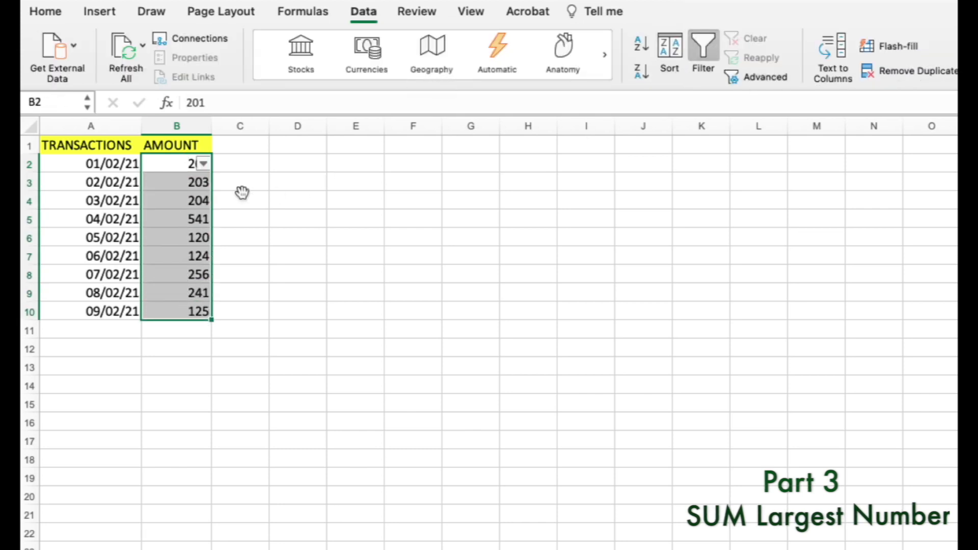
pyautogui.click(203, 163)
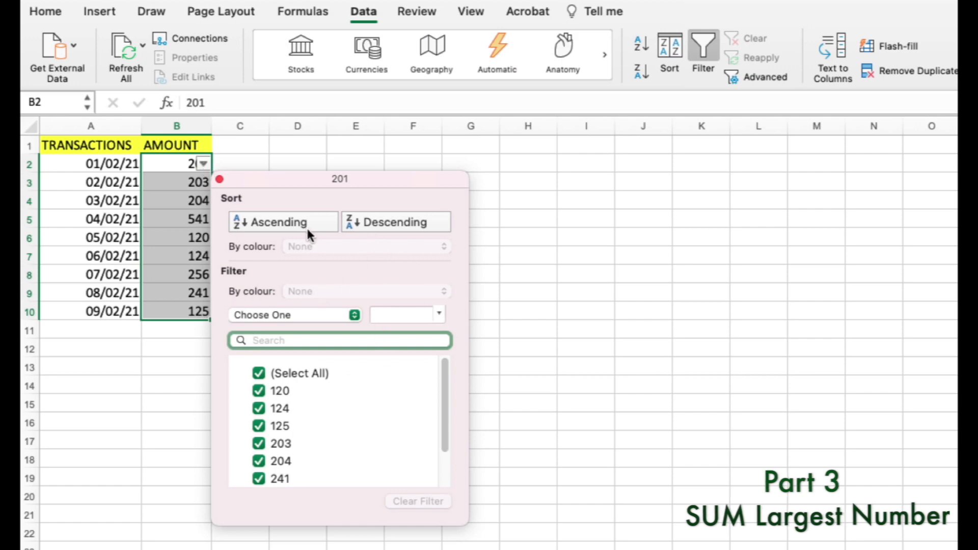
pyautogui.click(559, 415)
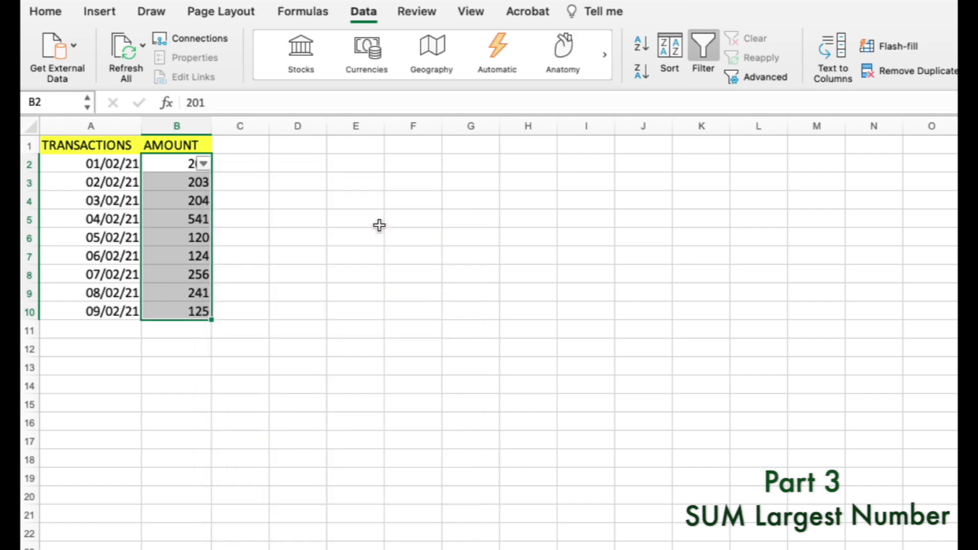
pyautogui.click(712, 63)
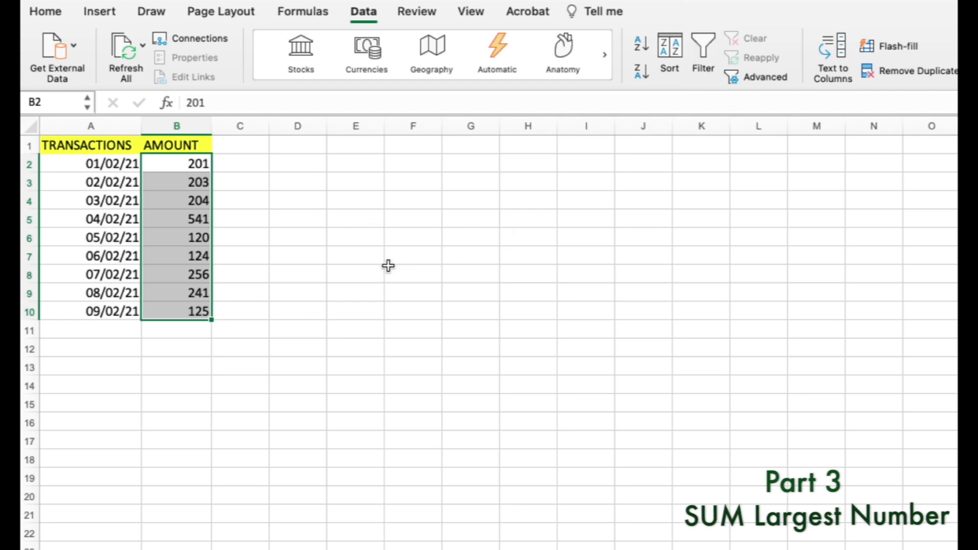
# Return the three largest amounts from D3 with the formula =LARGE(B2:B10,{1,2,3})
pyautogui.click(306, 177)
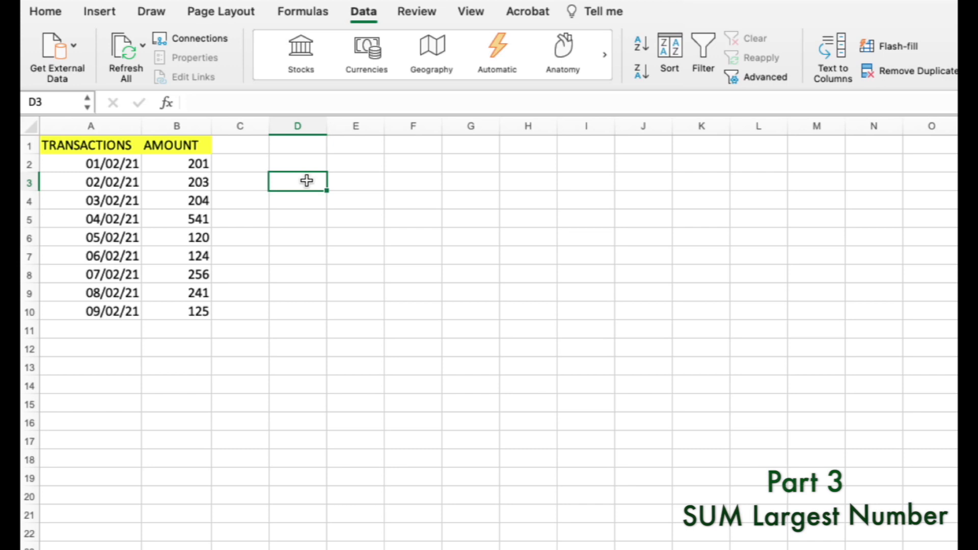
pyautogui.doubleClick(306, 180)
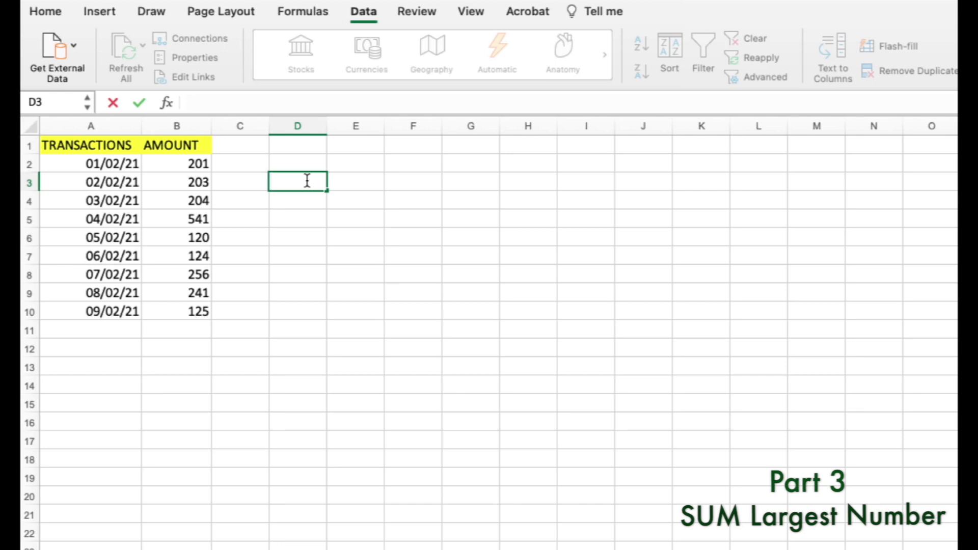
pyautogui.write('=l')
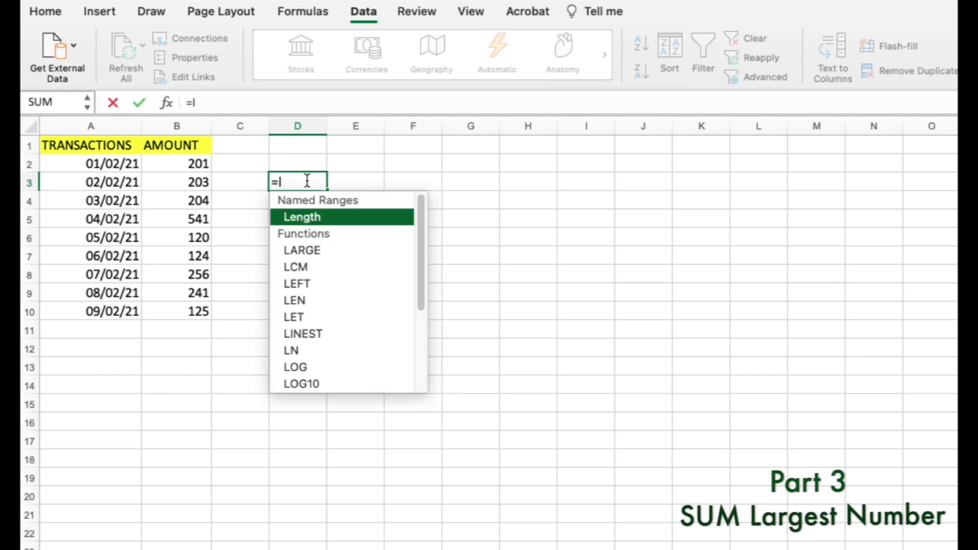
pyautogui.press('Down')
pyautogui.press('Tab')
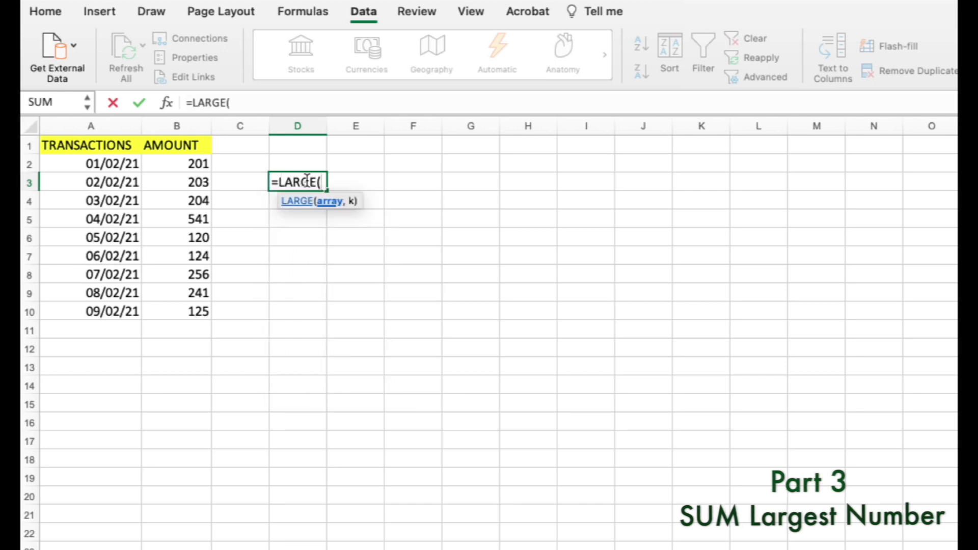
pyautogui.moveTo(201, 164); pyautogui.dragTo(203, 312)
pyautogui.write(',')
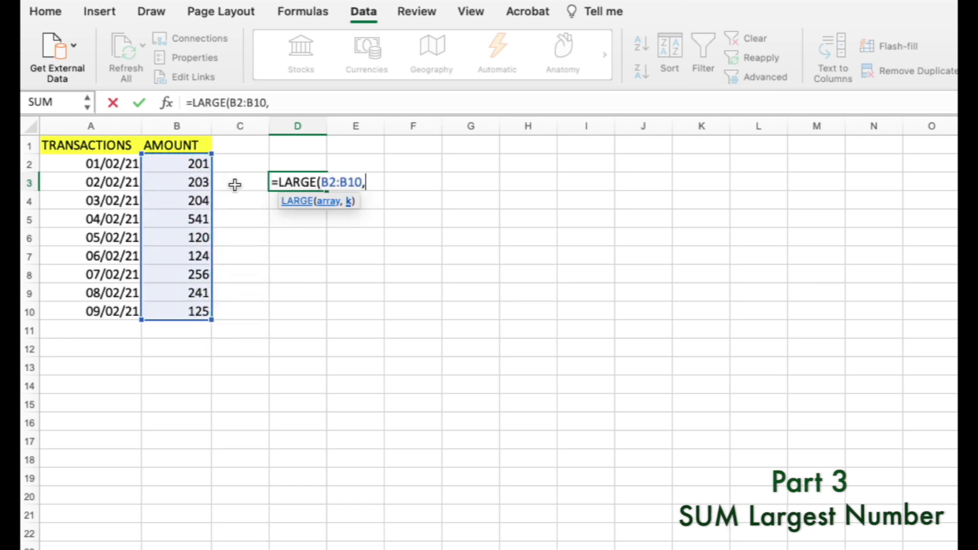
pyautogui.write('{1')
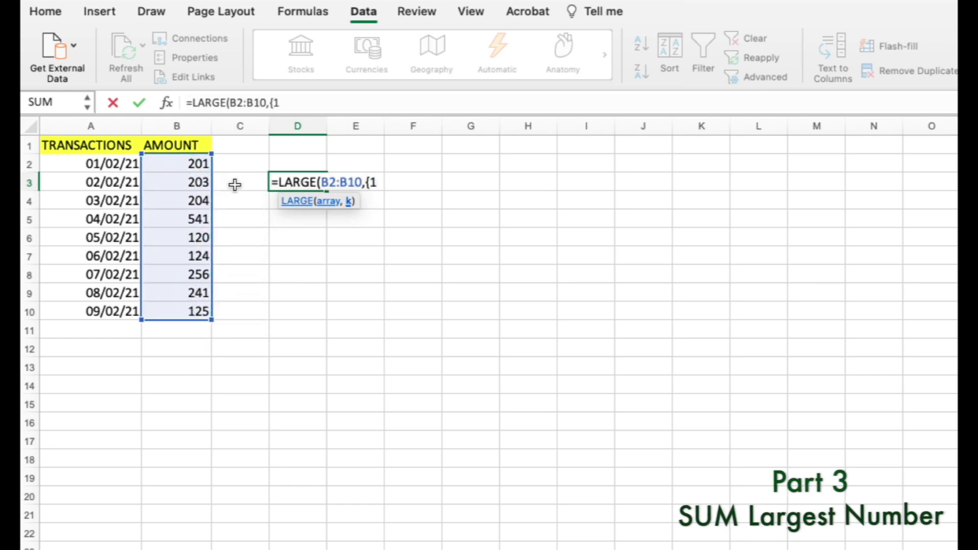
pyautogui.write(',2,3})')
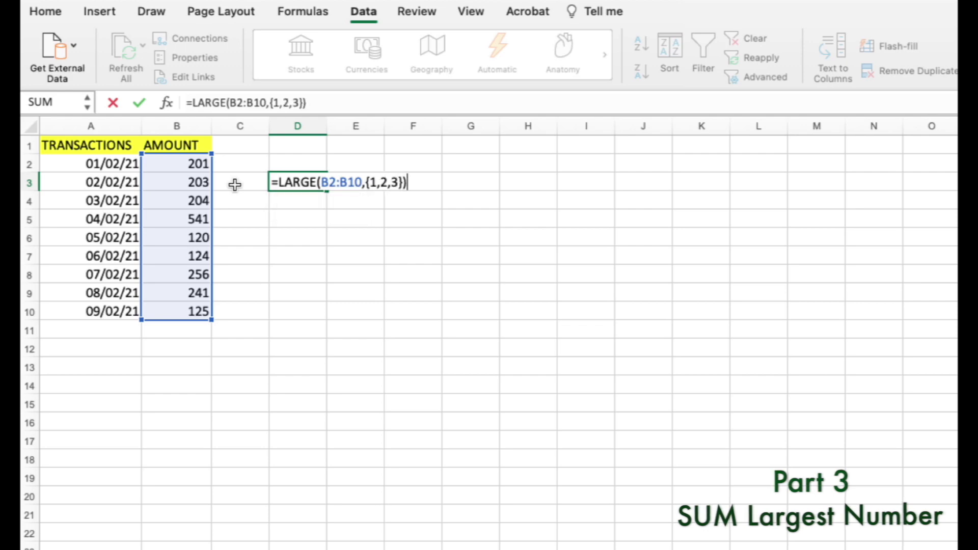
pyautogui.press('Return')
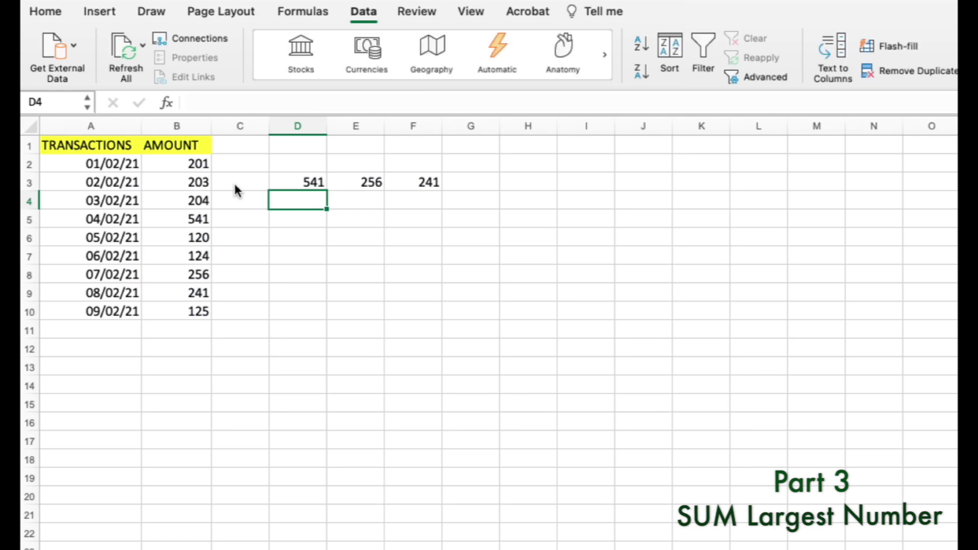
# Check each LARGE result in D3:F3, and clear the formula from D3
pyautogui.click(321, 184)
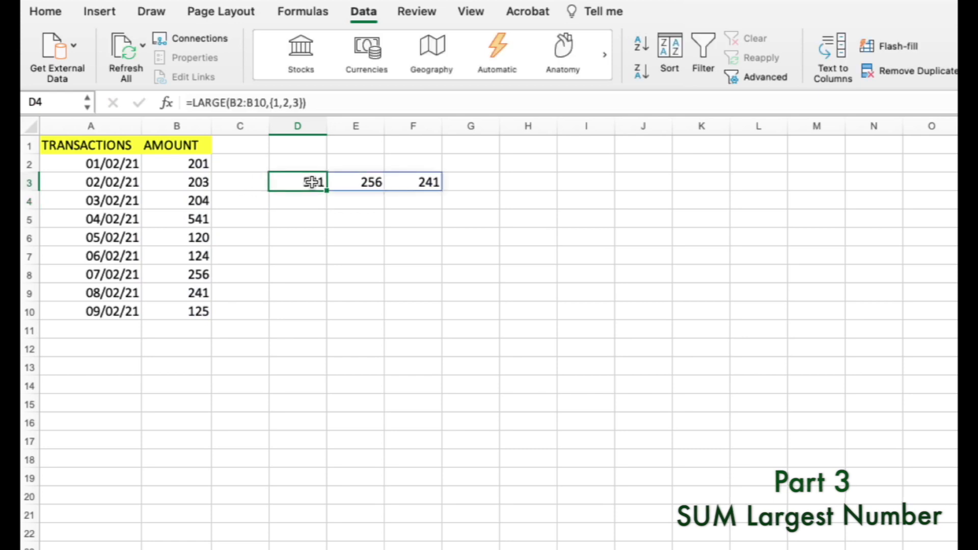
pyautogui.click(357, 185)
pyautogui.click(418, 183)
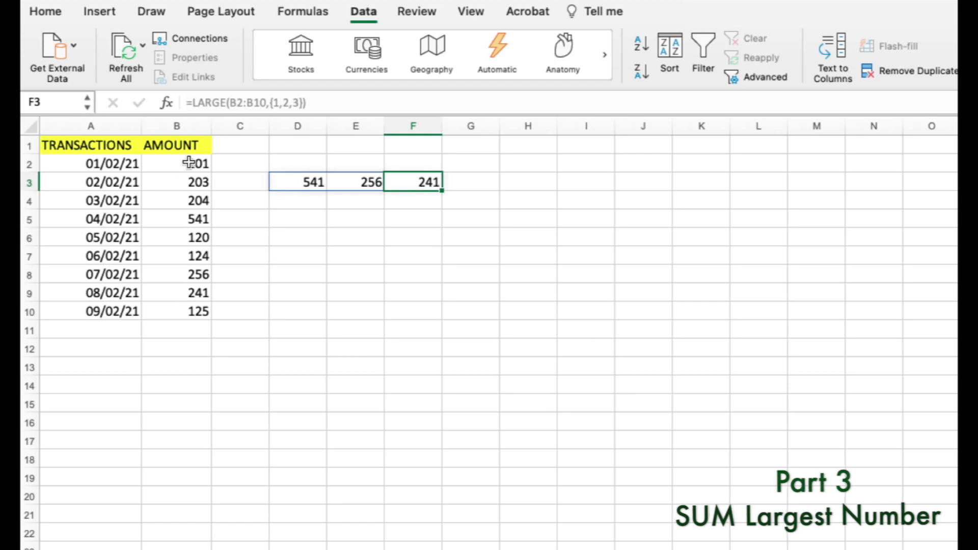
pyautogui.click(298, 185)
pyautogui.press('Delete')
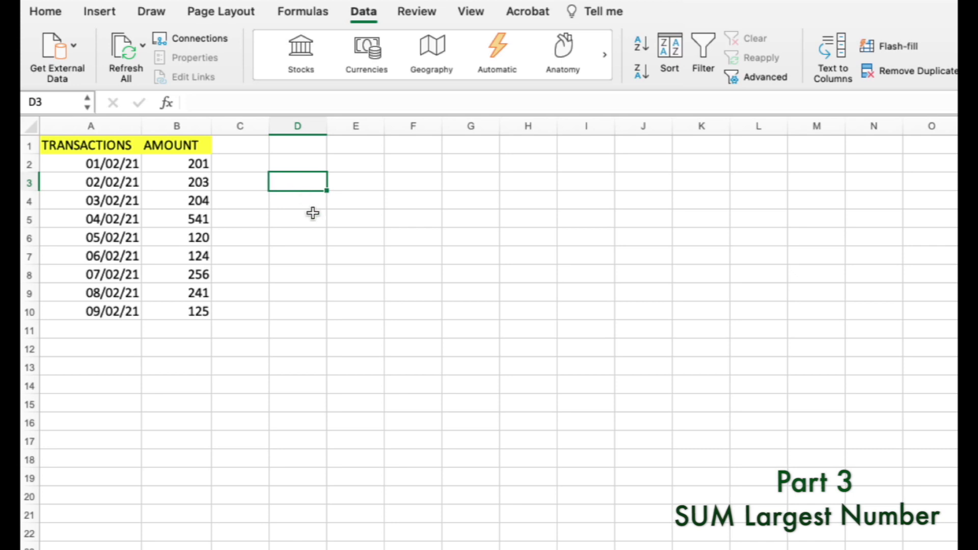
pyautogui.press('Down')
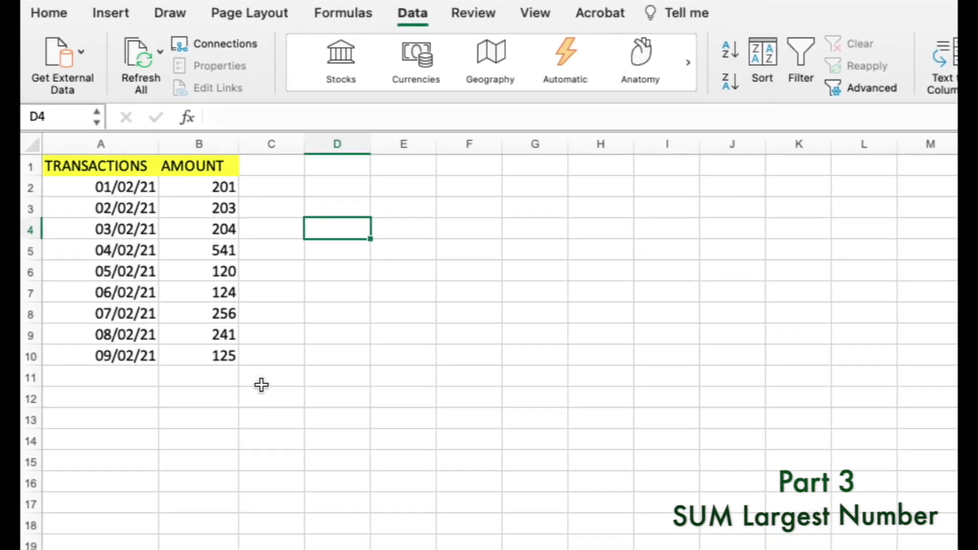
# Total the three largest amounts in D5 with the formula =SUM(LARGE(B2:B10,{1,2,3}))
pyautogui.doubleClick(298, 218)
pyautogui.write('=SUM(')
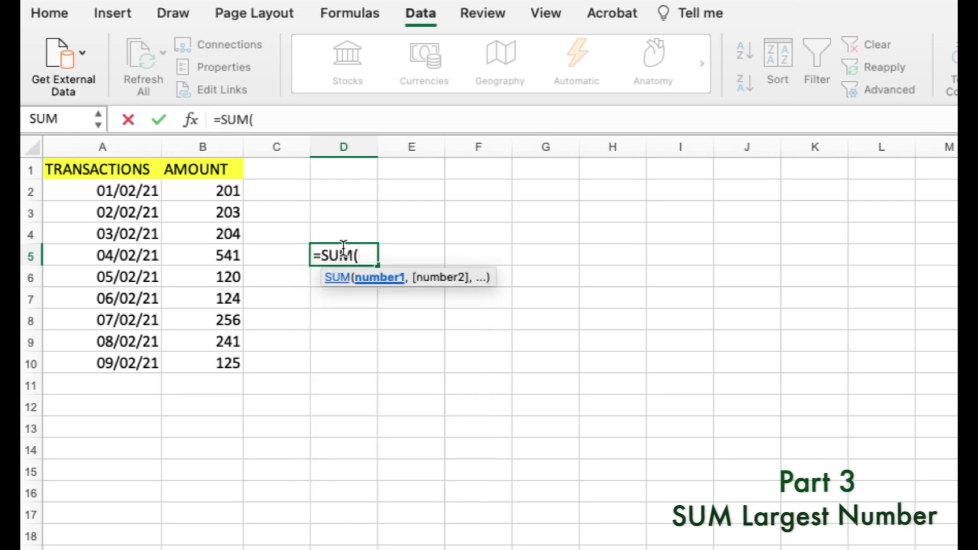
pyautogui.write('LARGE')
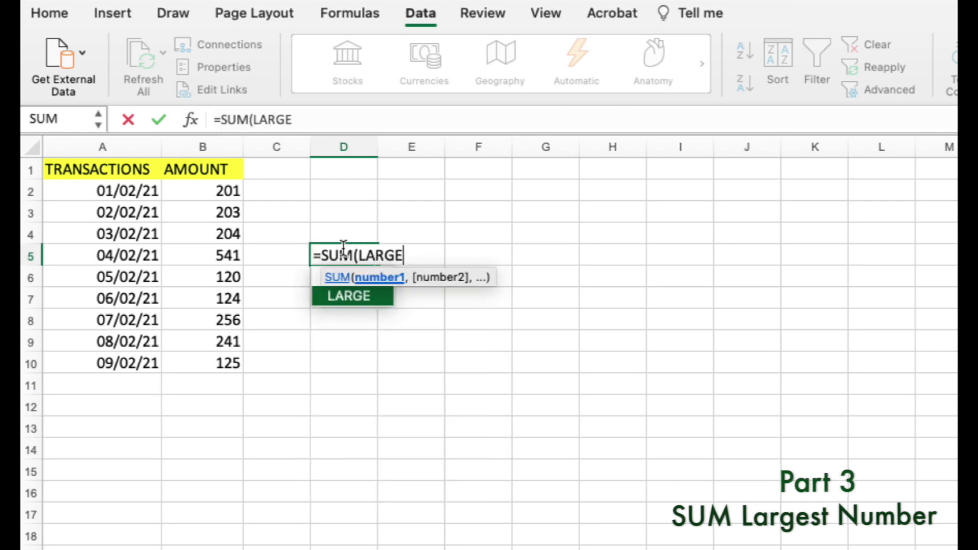
pyautogui.write('(')
pyautogui.moveTo(207, 190); pyautogui.dragTo(218, 359)
pyautogui.write(',{')
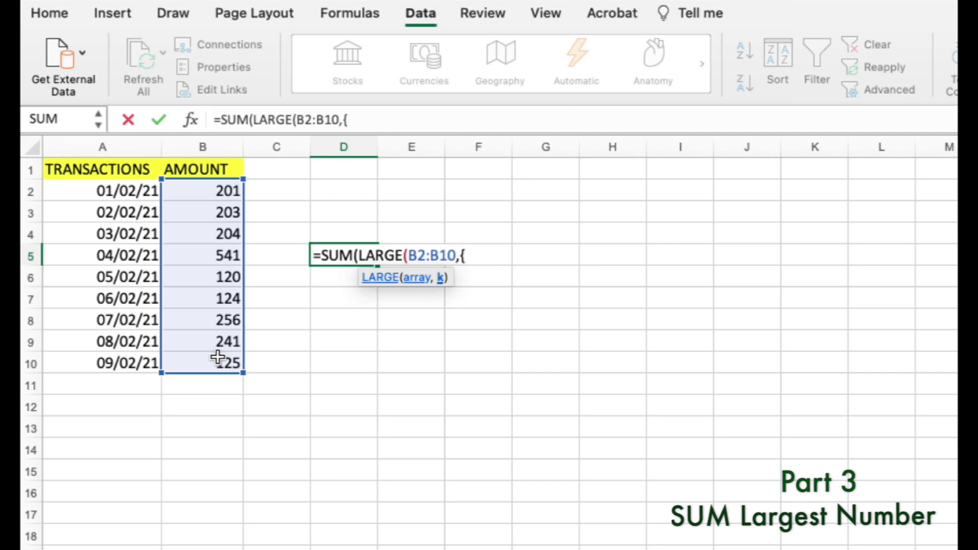
pyautogui.write('1,2,3})')
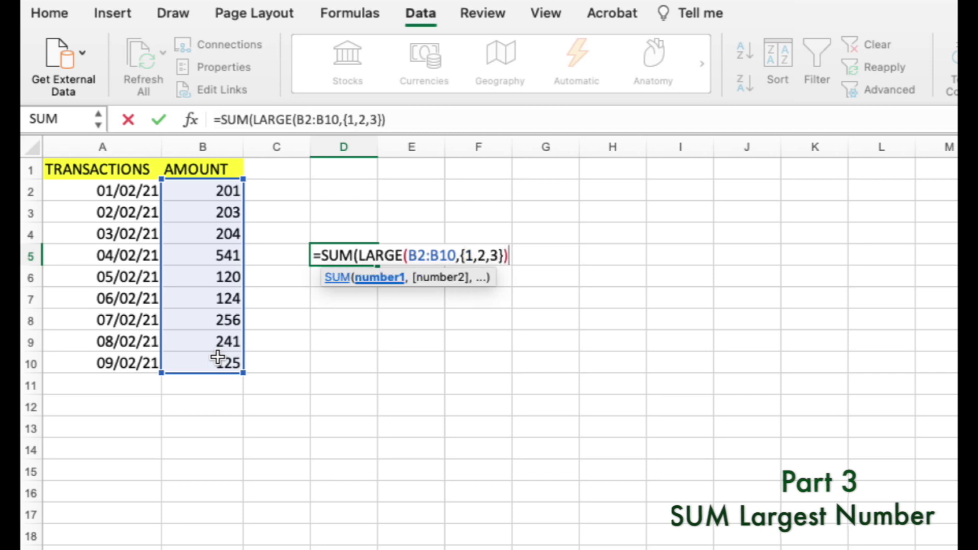
pyautogui.write(')')
pyautogui.press('Return')
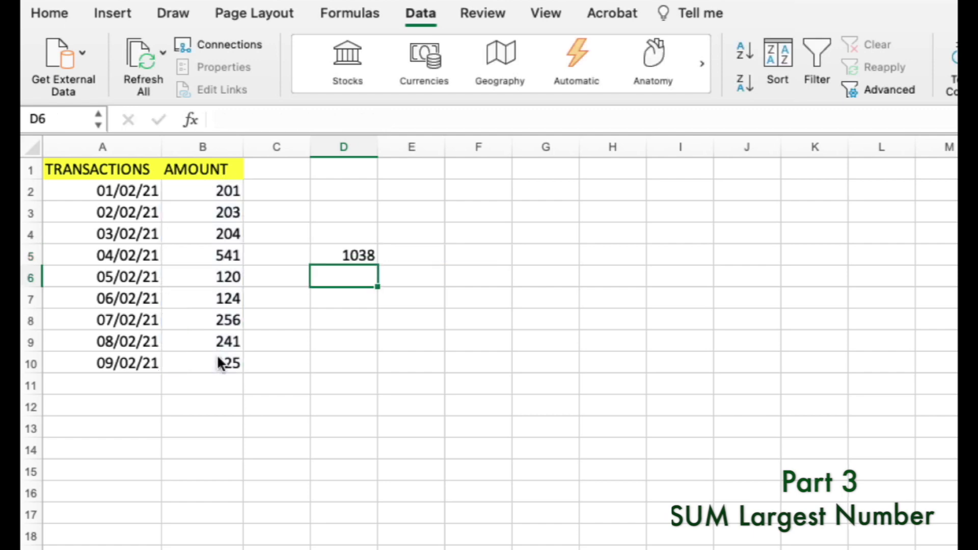
# View the SUM and LARGE formula in D5, and clear the cell
pyautogui.click(377, 254)
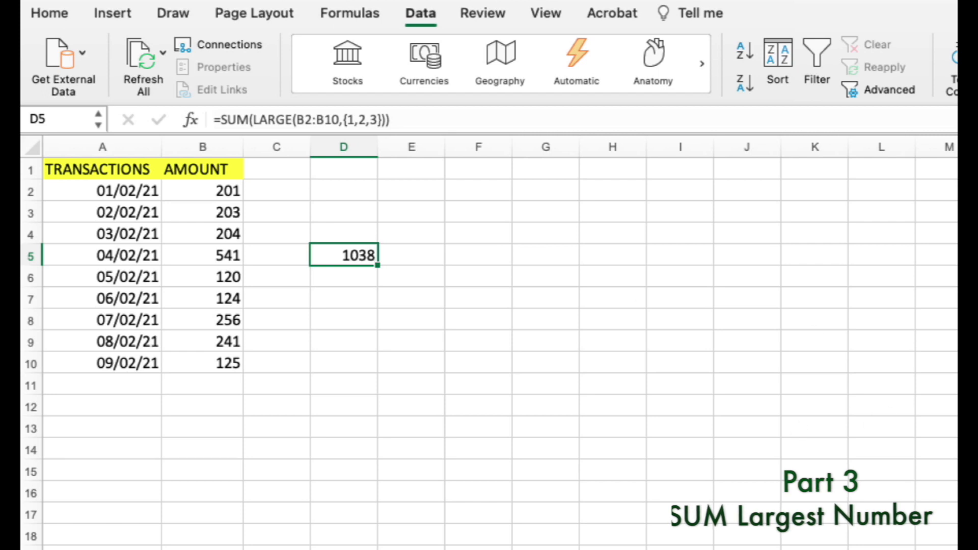
pyautogui.press('Delete')
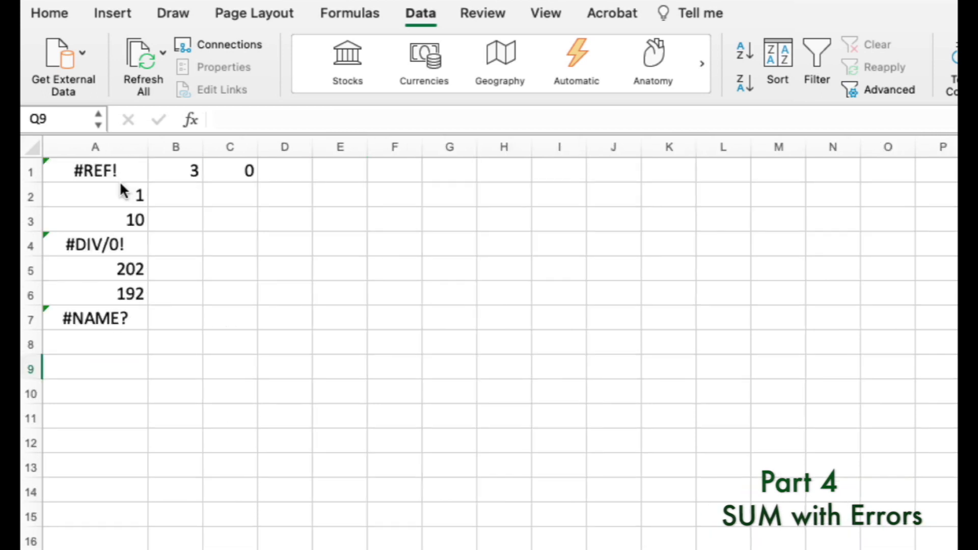
# Examine the numbers and error values in A1:A7 of the sheet with errors
pyautogui.moveTo(98, 179); pyautogui.dragTo(94, 321)
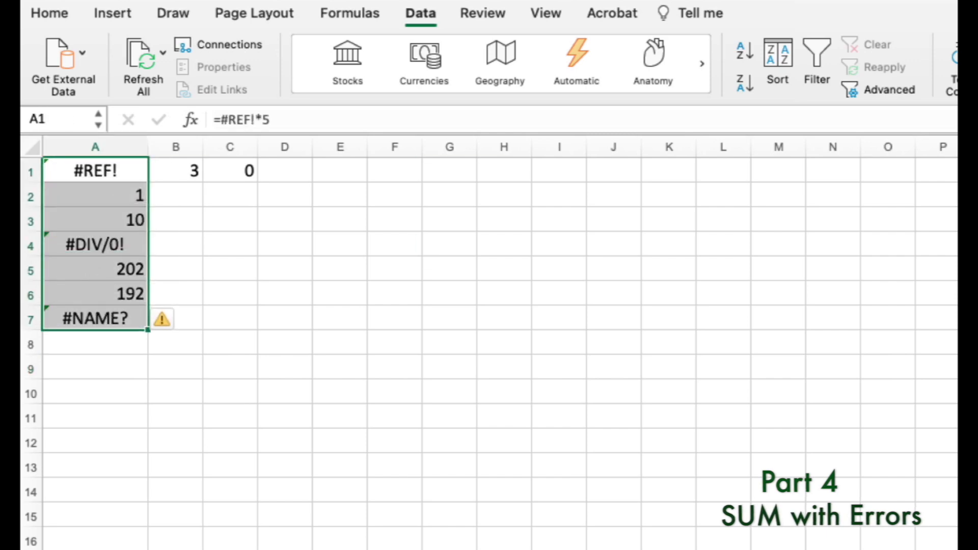
pyautogui.click(91, 362)
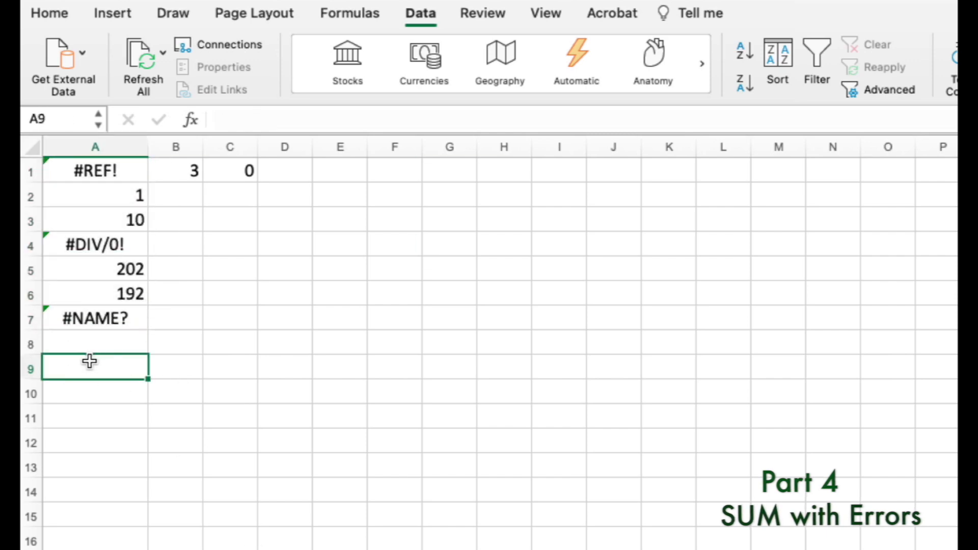
pyautogui.doubleClick(89, 361)
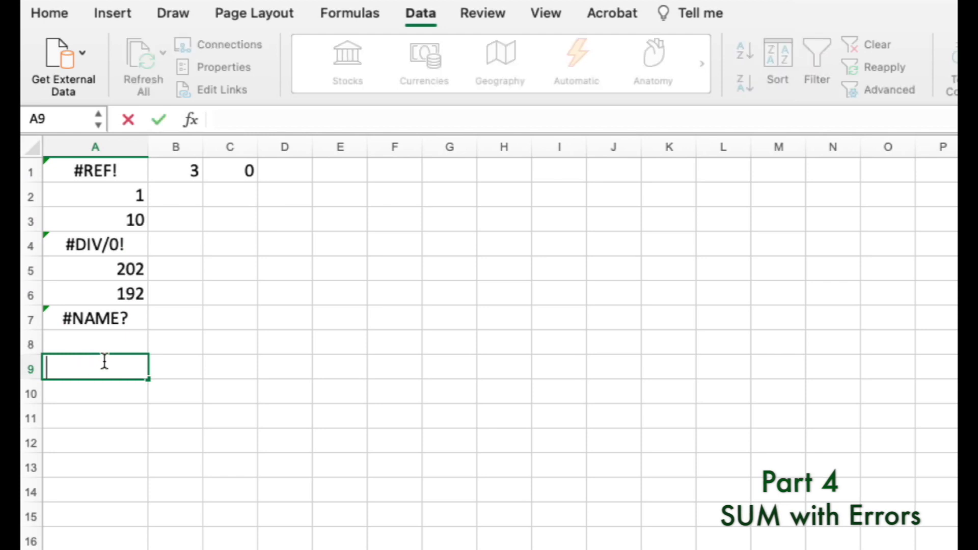
pyautogui.press('Escape')
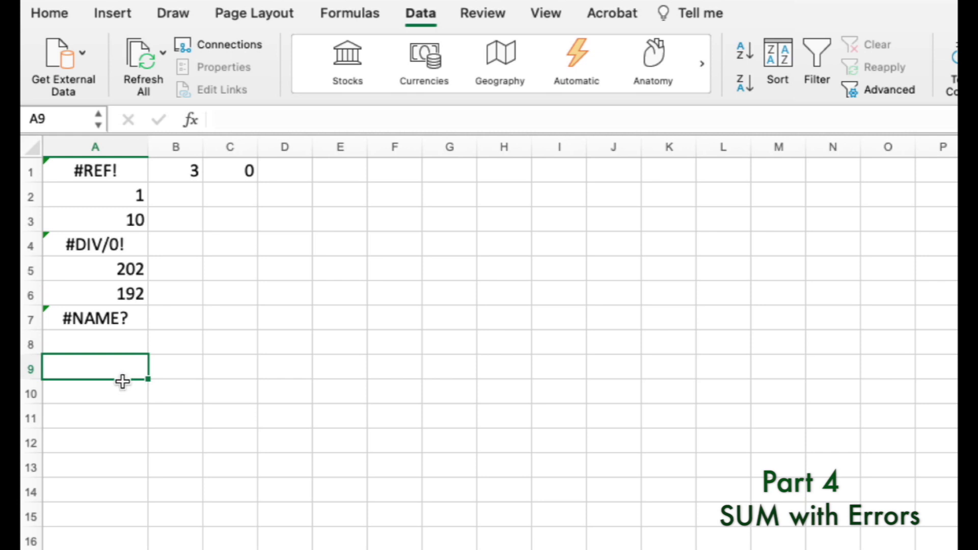
pyautogui.click(110, 177)
pyautogui.click(115, 221)
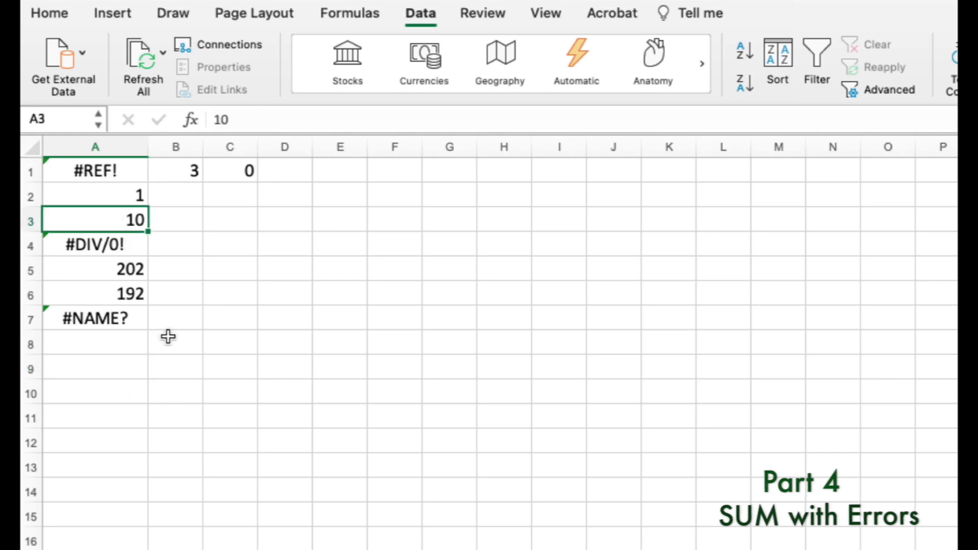
pyautogui.click(206, 323)
pyautogui.click(180, 342)
pyautogui.click(119, 366)
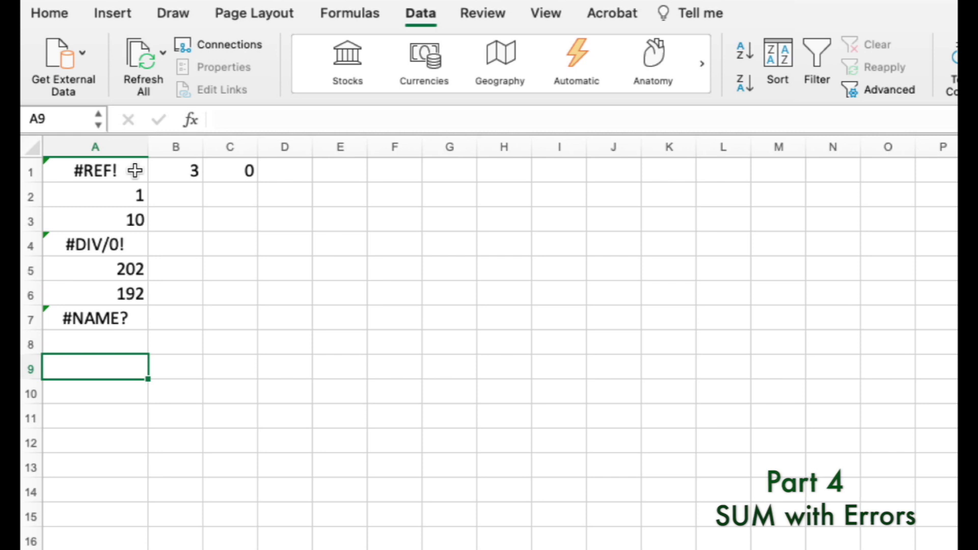
# Replace the errors with zero in a copy of the list starting at A9, using the formula =IFERROR(A1:A7,0)
pyautogui.doubleClick(114, 366)
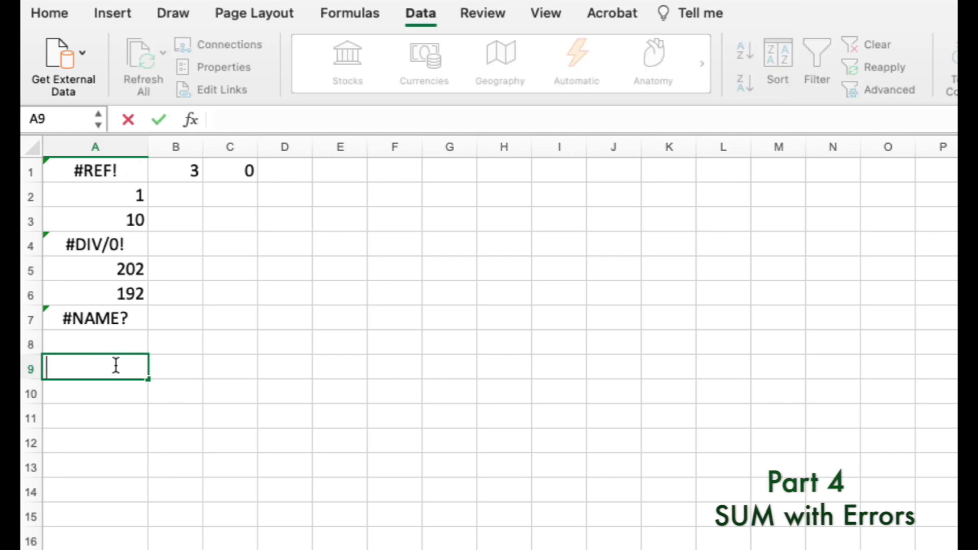
pyautogui.write('=')
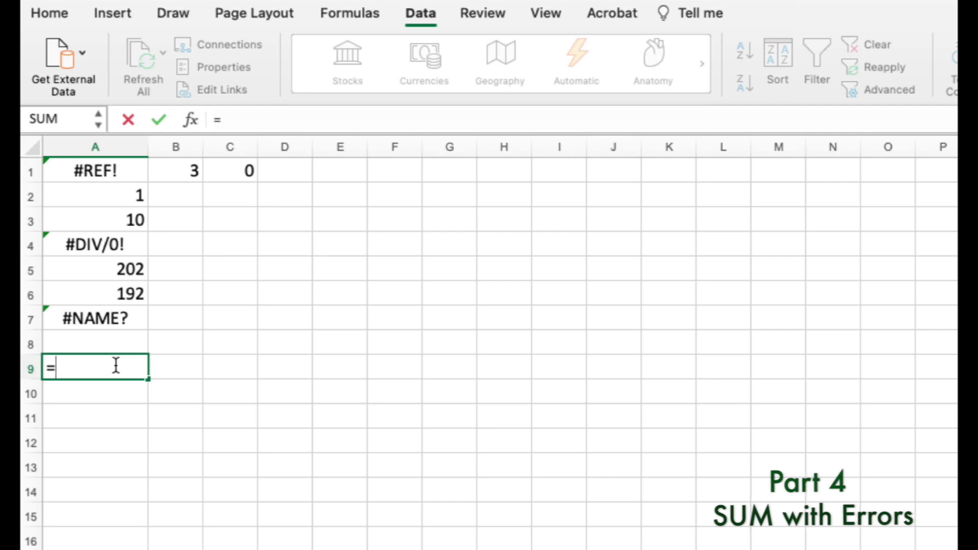
pyautogui.write('IF')
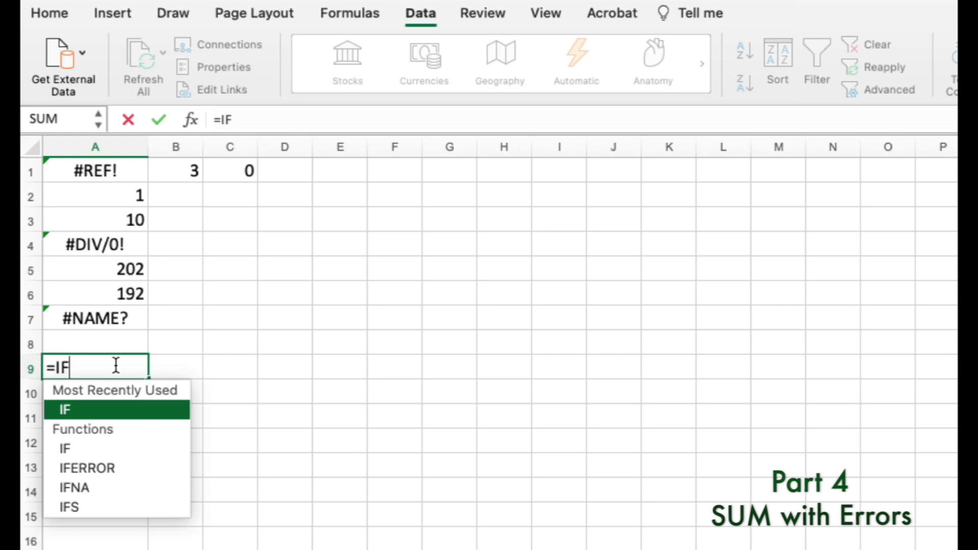
pyautogui.press('Down')
pyautogui.press('Down')
pyautogui.press('Tab')
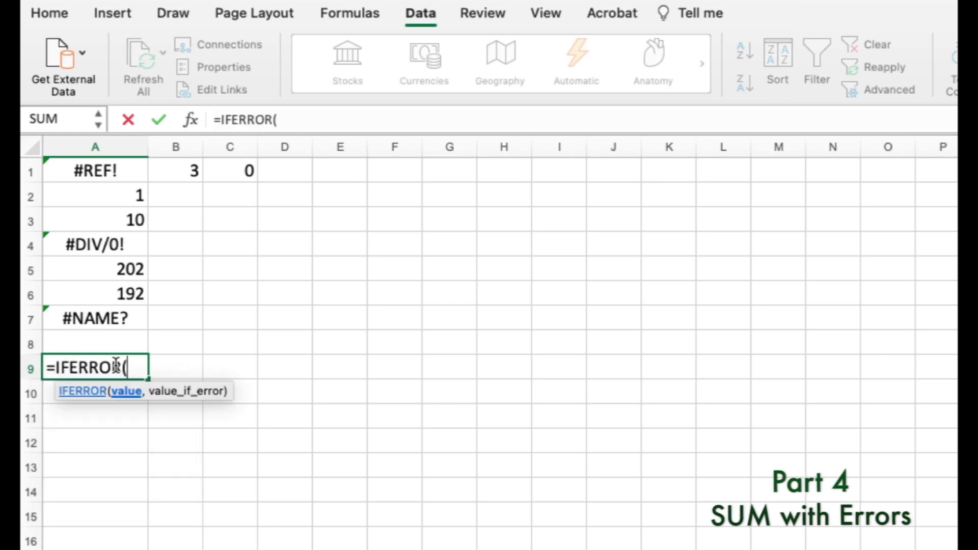
pyautogui.moveTo(71, 167); pyautogui.dragTo(87, 316)
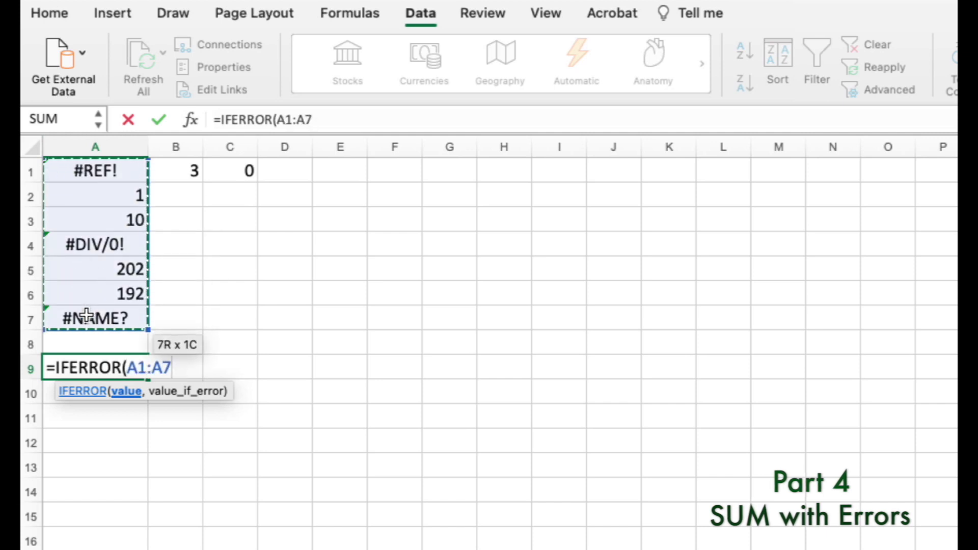
pyautogui.write(',')
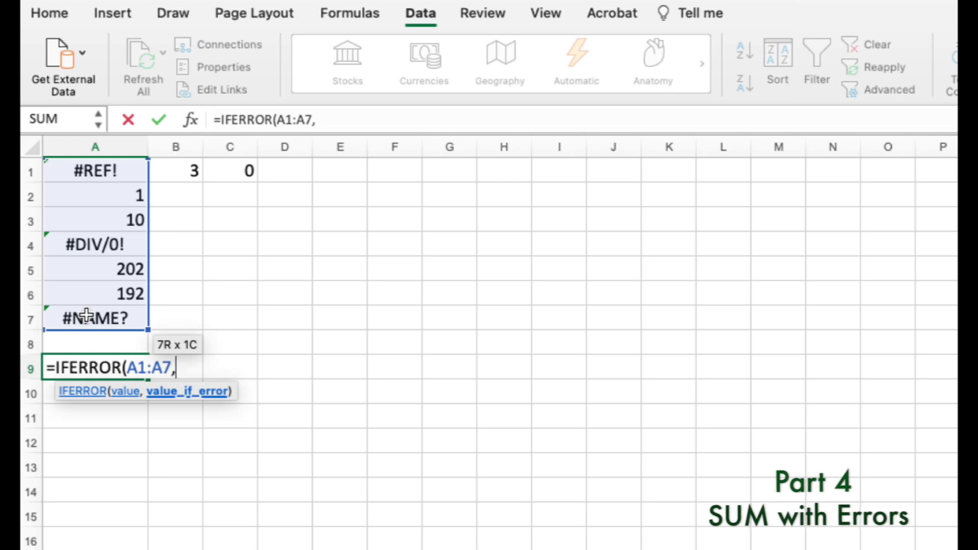
pyautogui.write('""')
pyautogui.press('BackSpace')
pyautogui.press('BackSpace')
pyautogui.write('0')
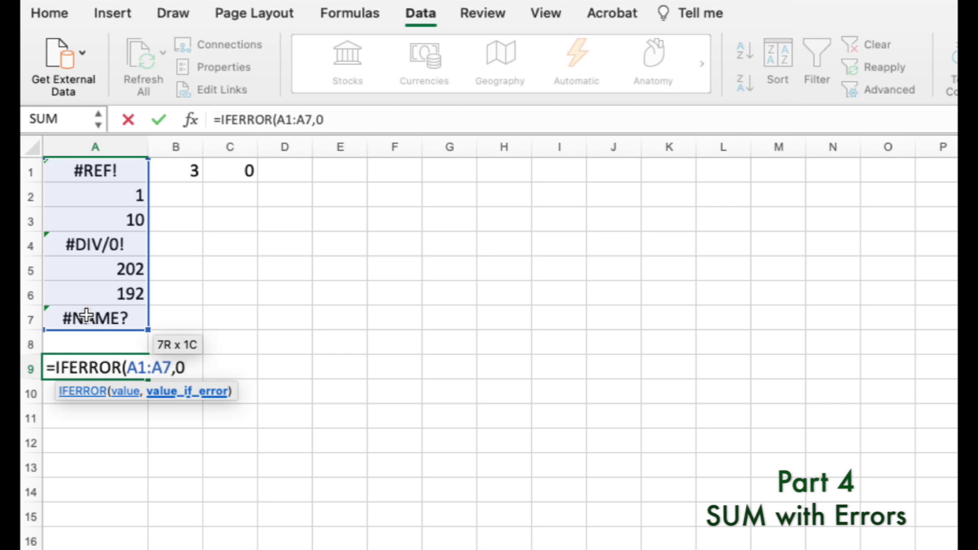
pyautogui.write(')')
pyautogui.press('Return')
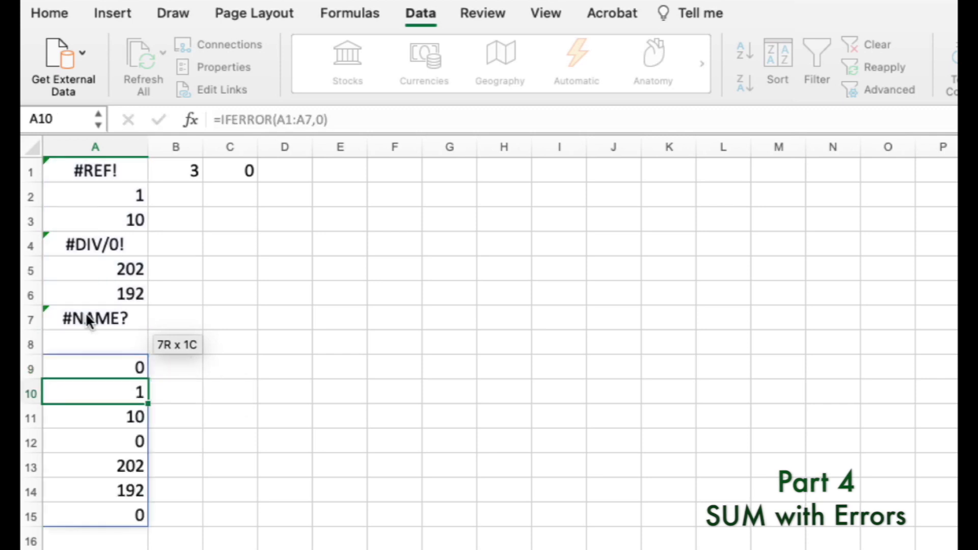
# Review the IFERROR results in A9:A15 and the formula behind A9
pyautogui.moveTo(129, 364); pyautogui.dragTo(136, 522)
pyautogui.click(131, 371)
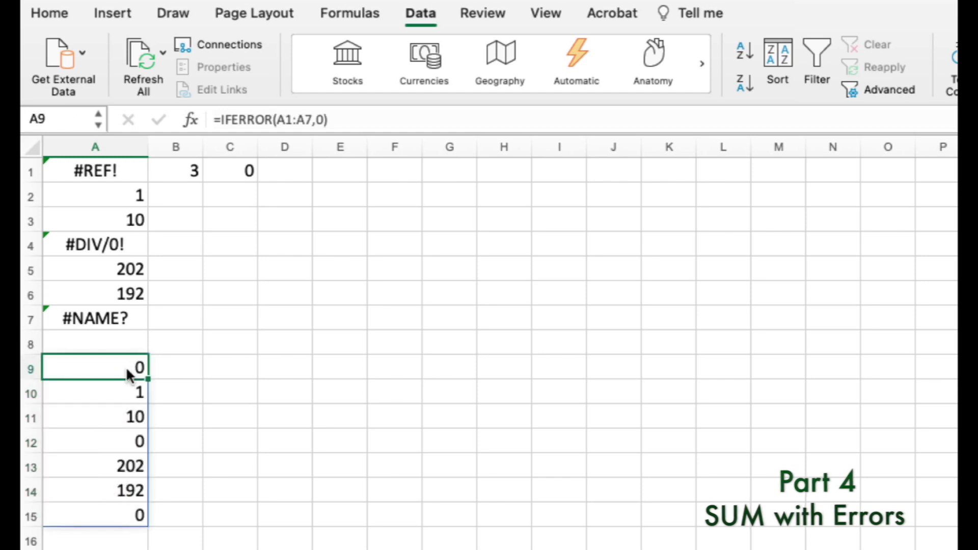
pyautogui.moveTo(127, 367); pyautogui.dragTo(118, 512)
pyautogui.click(119, 364)
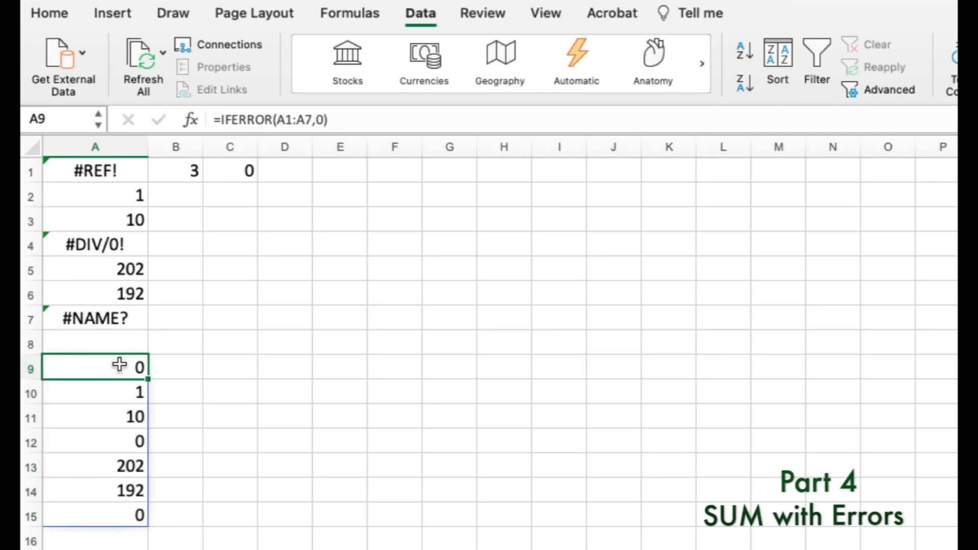
# Wrap the IFERROR formula in A9 in a SUM so it reads =SUM(IFERROR(A1:A7,0))
pyautogui.click(222, 117)
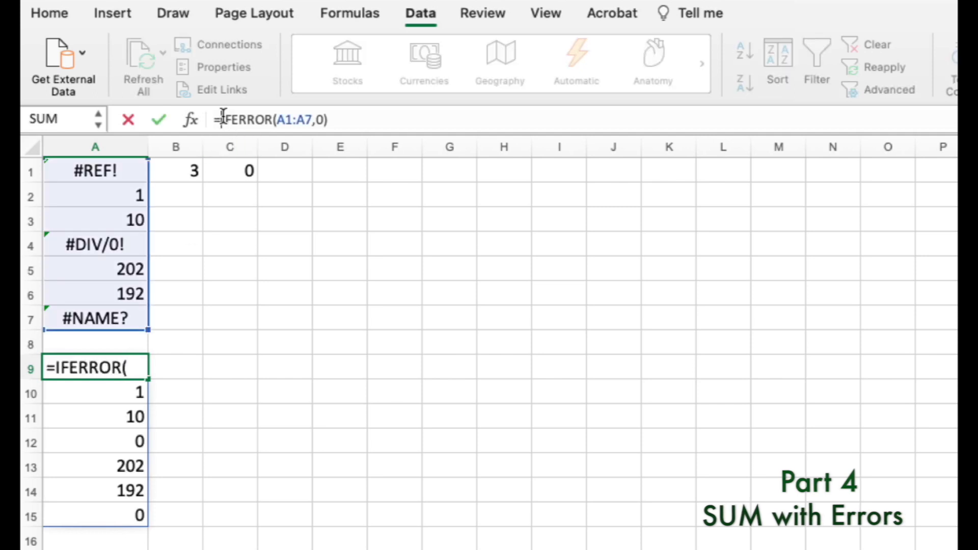
pyautogui.write('SUM(')
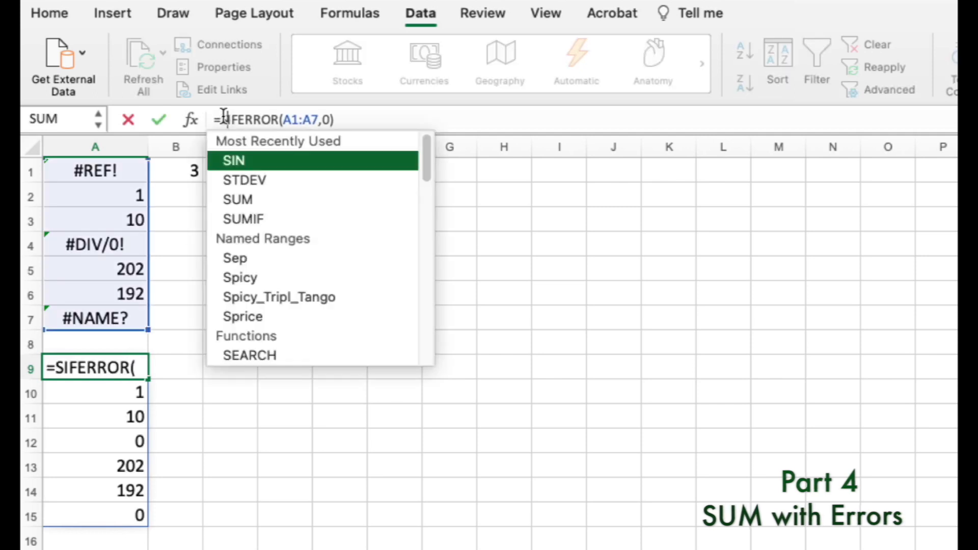
pyautogui.click(377, 115)
pyautogui.write(')')
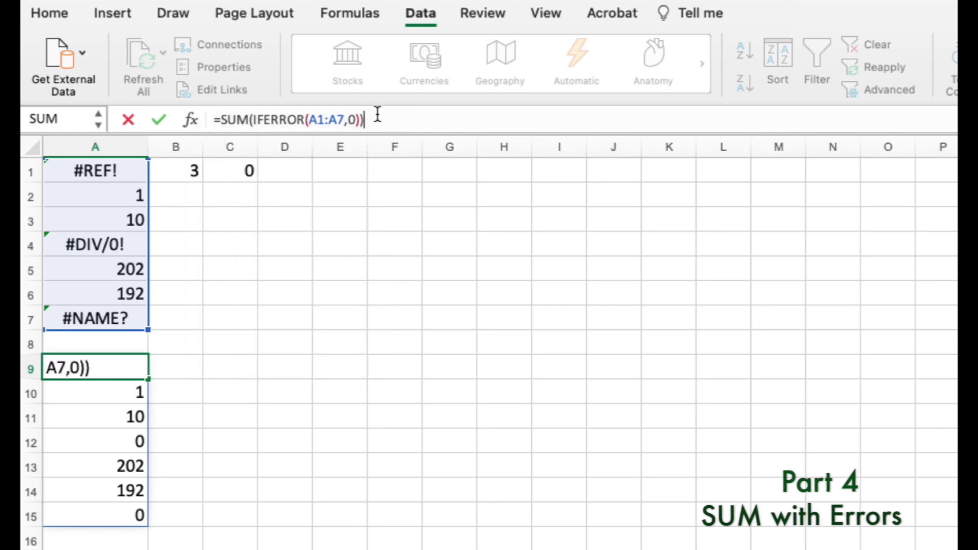
pyautogui.press('Return')
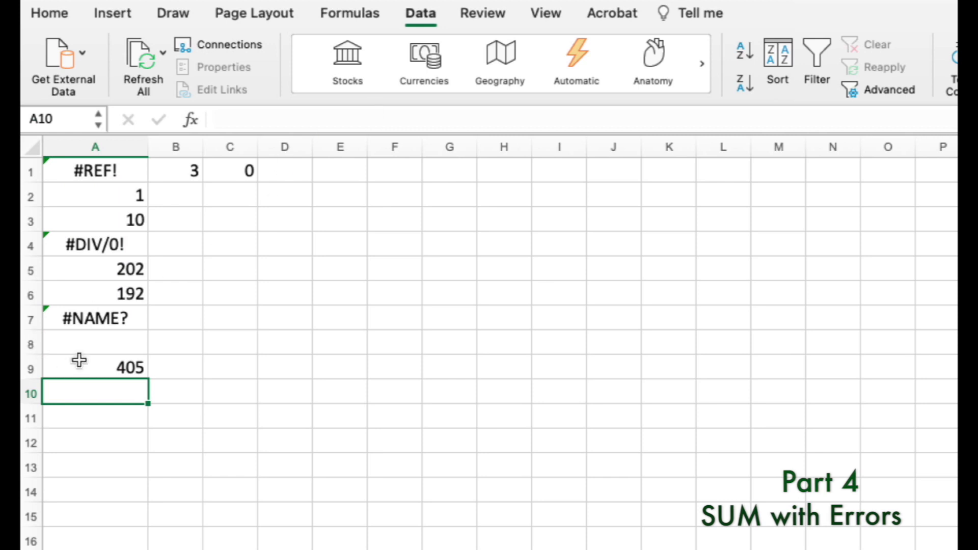
# View the combined formula in A9 and select the valid numbers in A2, A3, A5 and A6 to compare
pyautogui.click(100, 358)
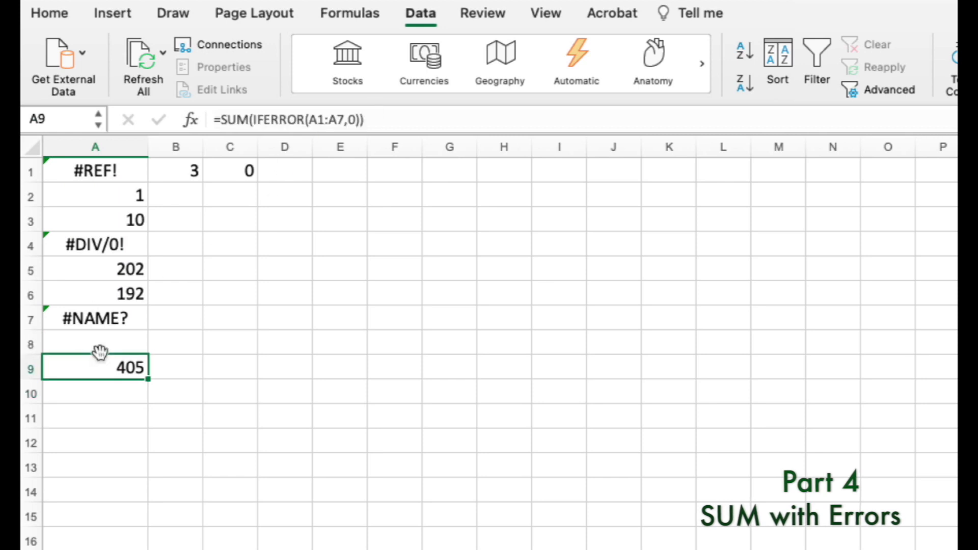
pyautogui.click(113, 195)
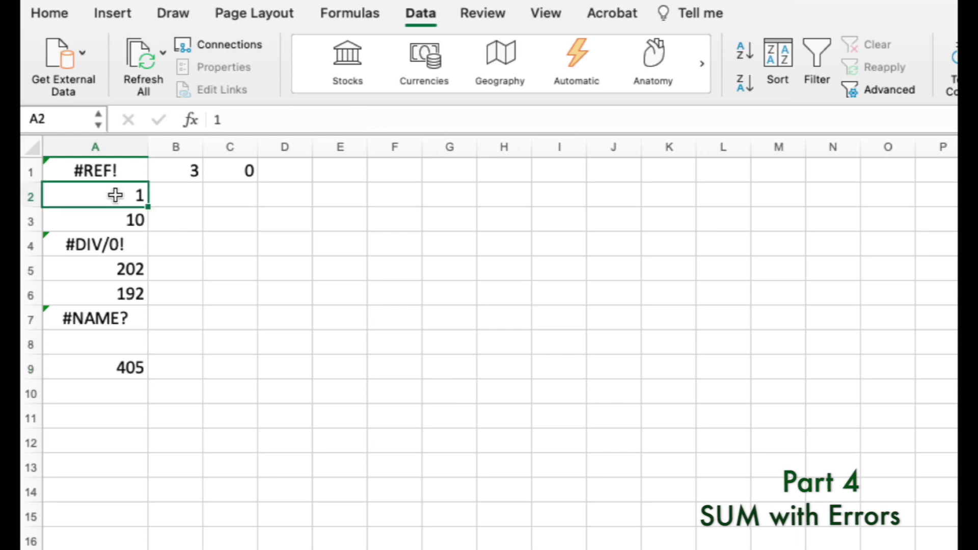
pyautogui.keyDown('super'); pyautogui.click(113, 217); pyautogui.keyUp('super')
pyautogui.keyDown('super'); pyautogui.click(122, 268); pyautogui.keyUp('super')
pyautogui.keyDown('super'); pyautogui.click(119, 294); pyautogui.keyUp('super')
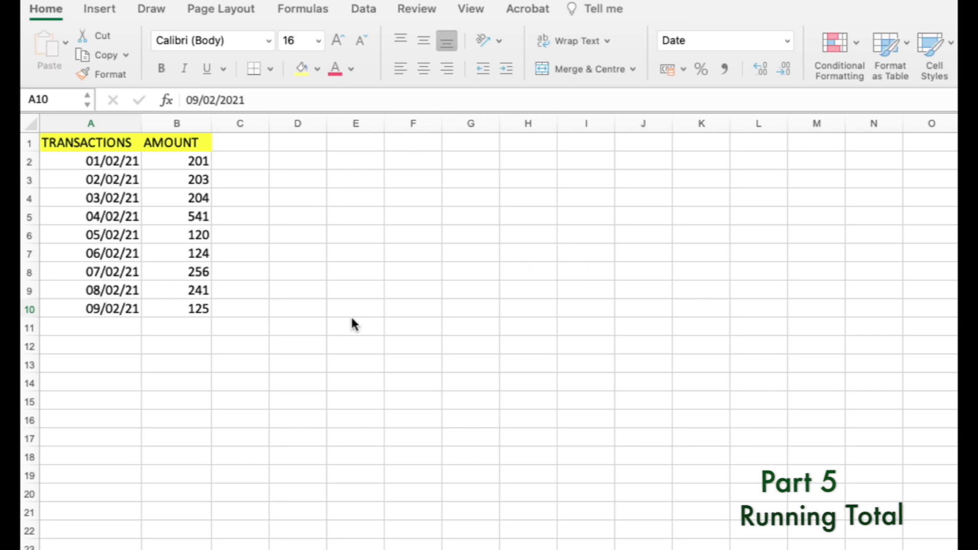
# Extend the transaction dates from A10 down to 20/02/21 in A21, and enter the label Total in A23
pyautogui.click(173, 183)
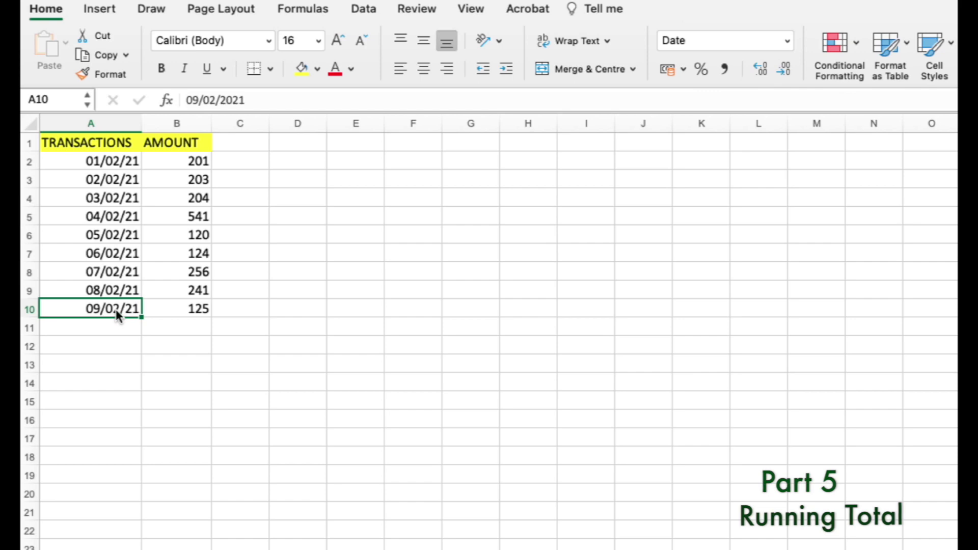
pyautogui.moveTo(142, 318); pyautogui.dragTo(123, 506)
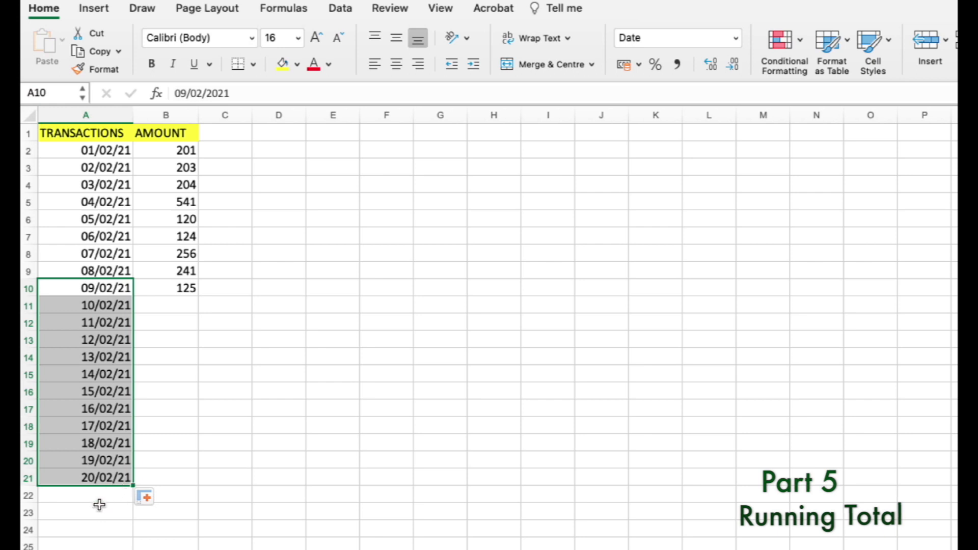
pyautogui.click(106, 512)
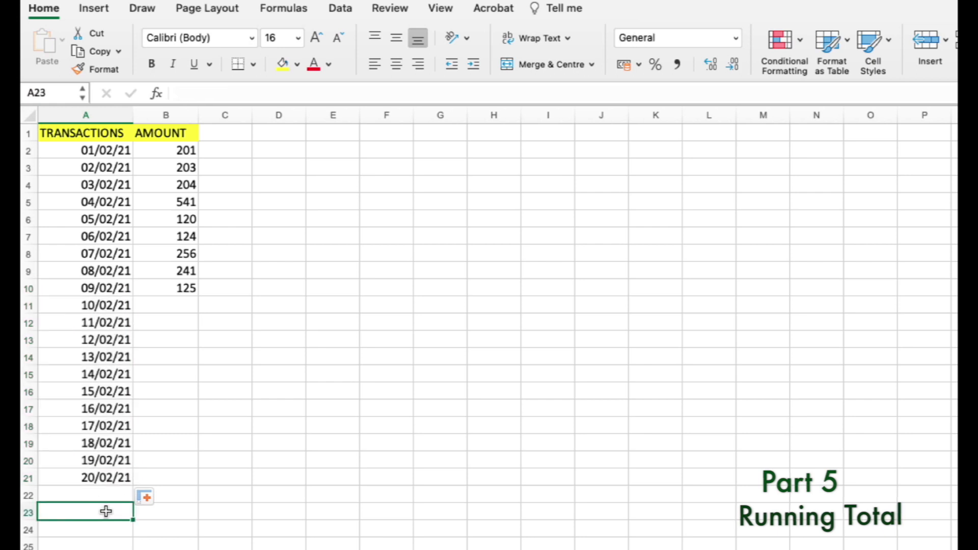
pyautogui.doubleClick(106, 512)
pyautogui.write('T')
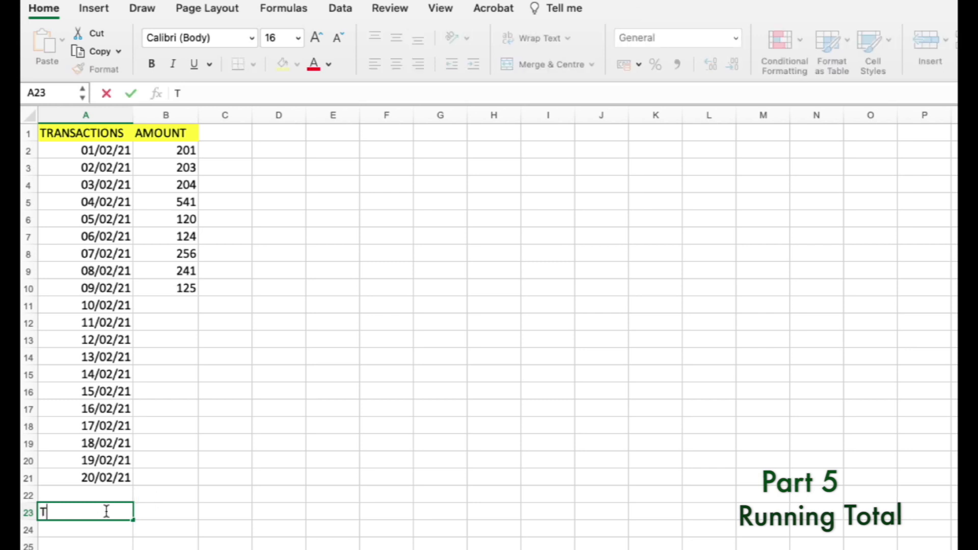
pyautogui.write('otal')
pyautogui.press('Tab')
# Total the amounts in B23 with a SUM over B2:B21 and view the formula
pyautogui.write('=SUM(')
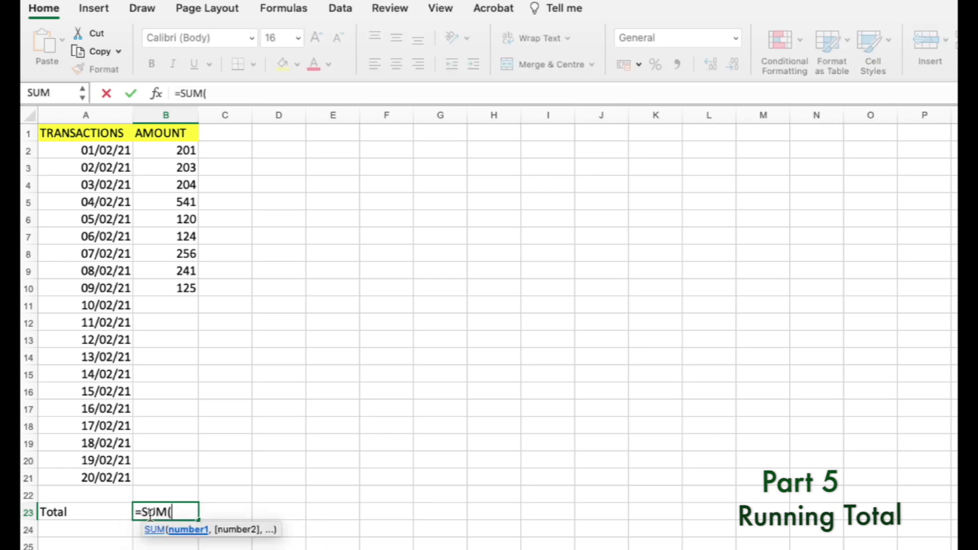
pyautogui.moveTo(183, 148)
pyautogui.mouseDown()
pyautogui.moveTo(194, 498)
pyautogui.moveTo(184, 483)
pyautogui.mouseUp()
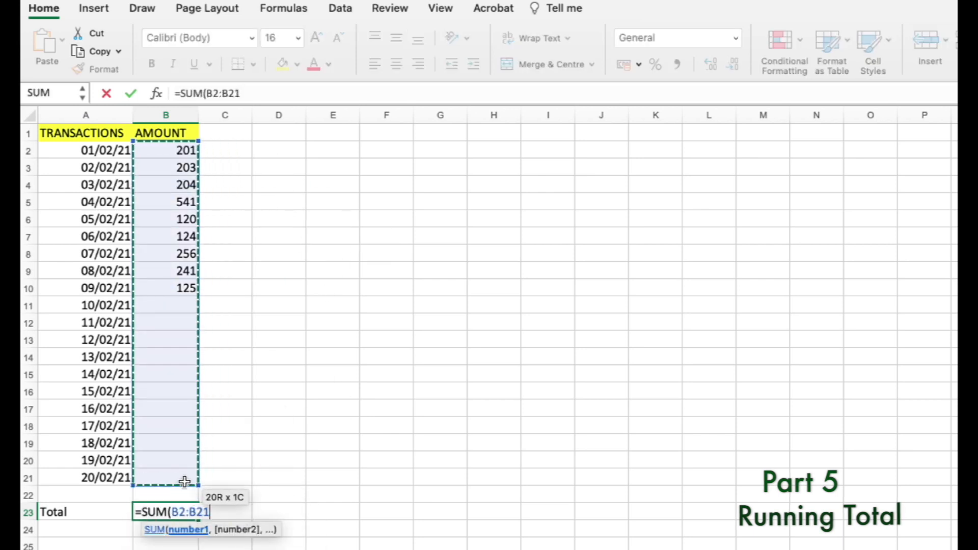
pyautogui.press('Return')
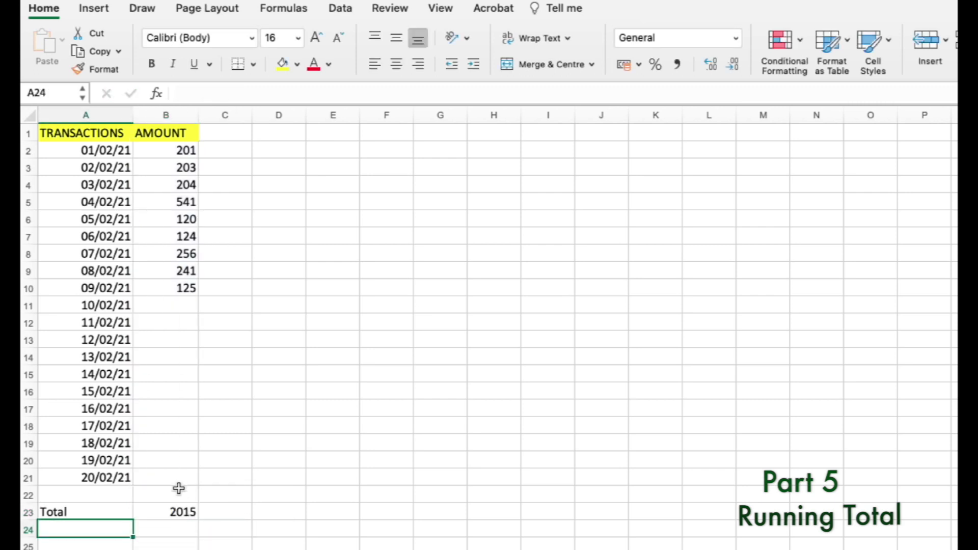
pyautogui.click(178, 512)
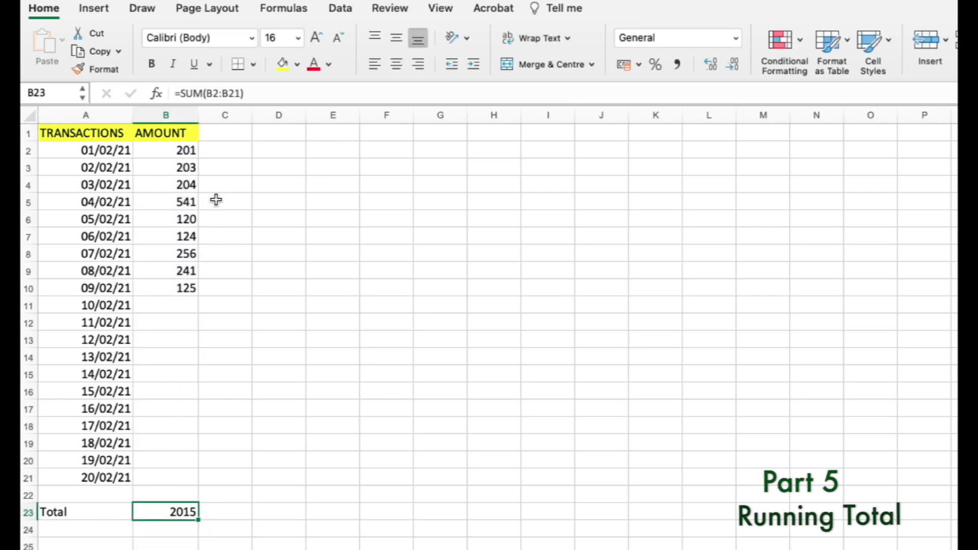
# Review the existing amounts, enter 120 in B11 for 10/02/21, and check the total in B23
pyautogui.moveTo(183, 149); pyautogui.dragTo(174, 288)
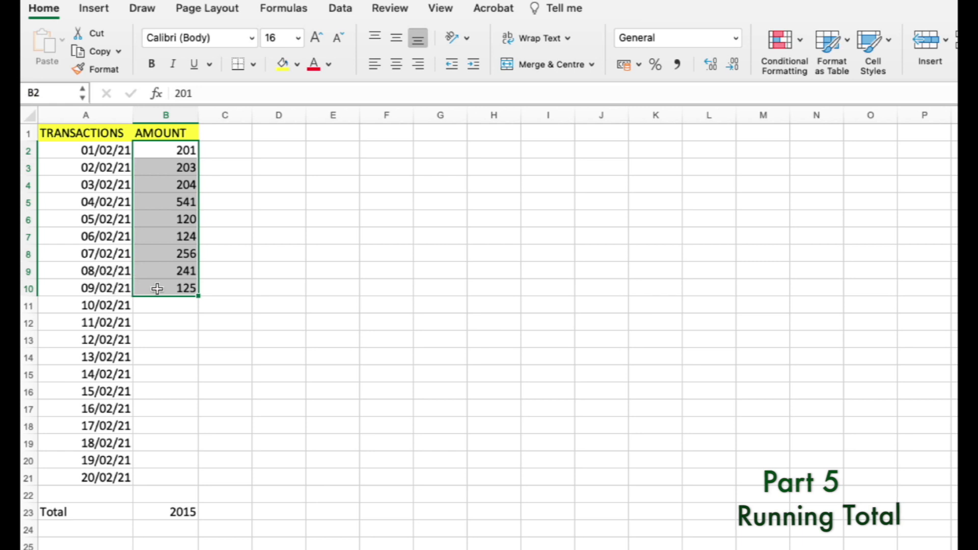
pyautogui.click(166, 301)
pyautogui.doubleClick(169, 302)
pyautogui.write('1')
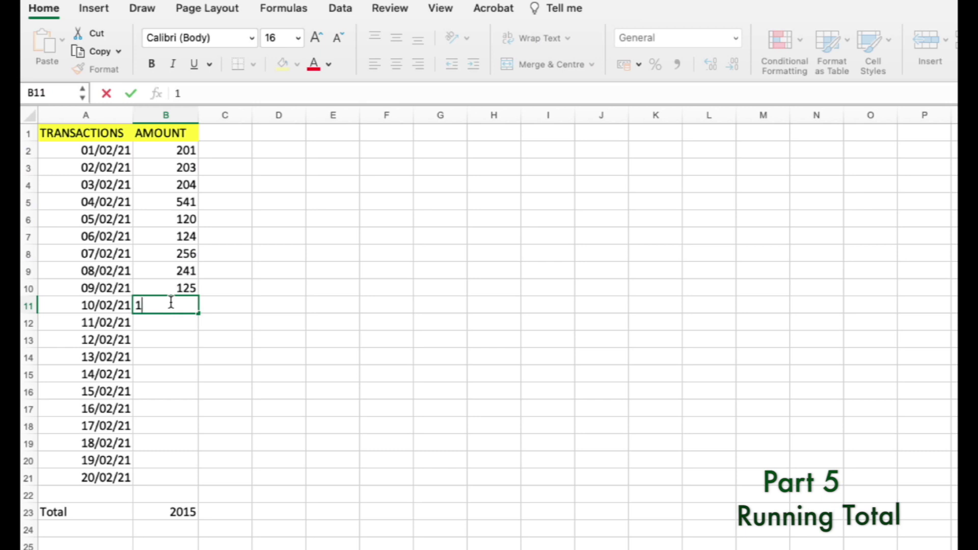
pyautogui.write('20')
pyautogui.press('Return')
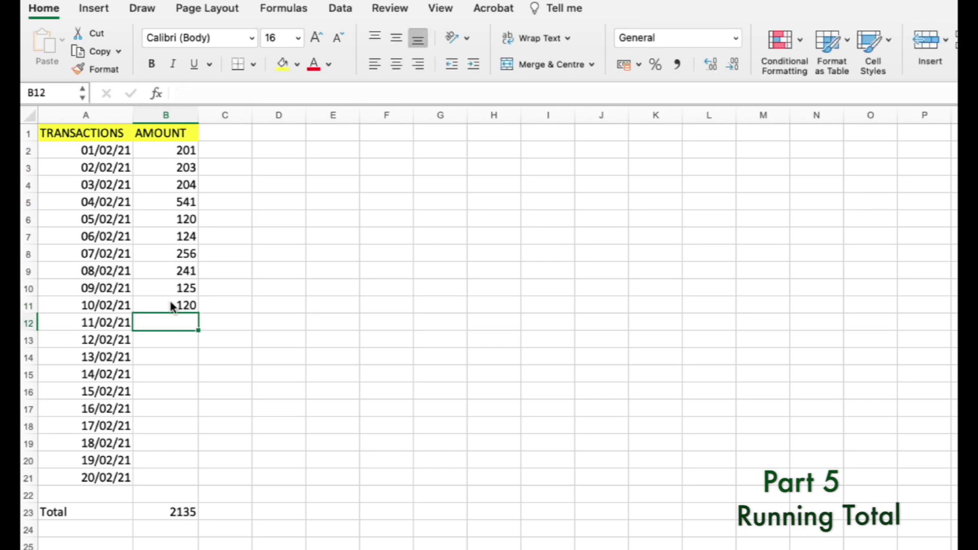
pyautogui.moveTo(186, 321); pyautogui.dragTo(184, 479)
pyautogui.click(186, 510)
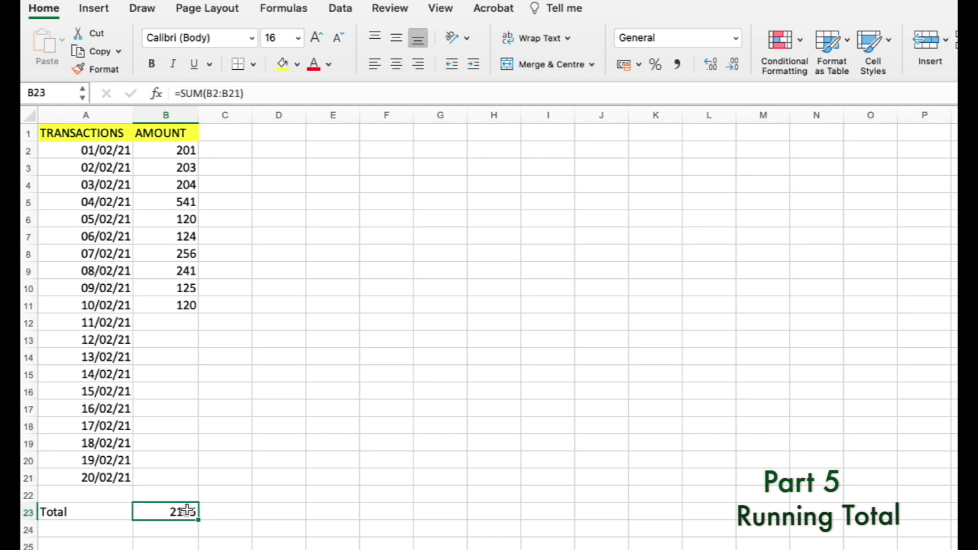
# Fill the 120 from B11 down through B21
pyautogui.click(186, 306)
pyautogui.moveTo(196, 322); pyautogui.dragTo(192, 482)
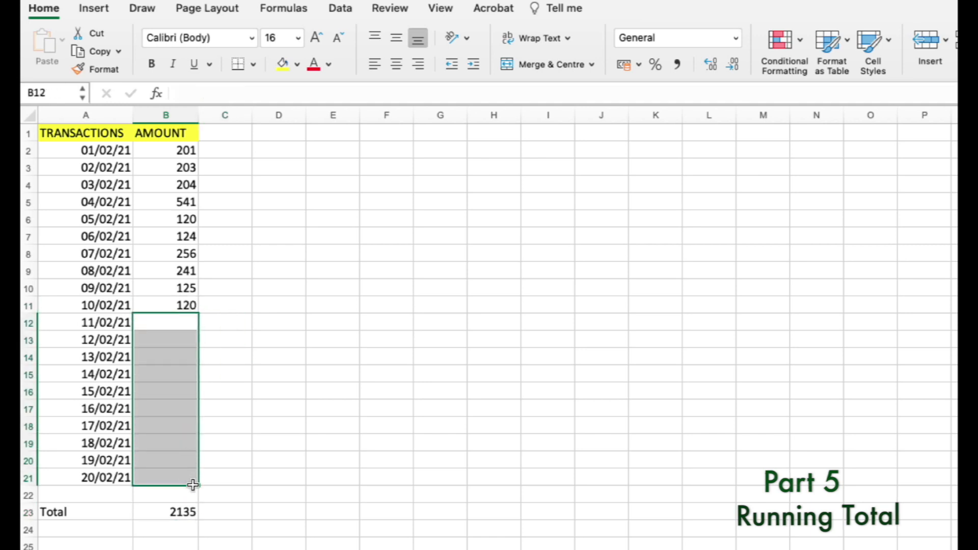
pyautogui.click(173, 305)
pyautogui.moveTo(199, 314); pyautogui.dragTo(192, 488)
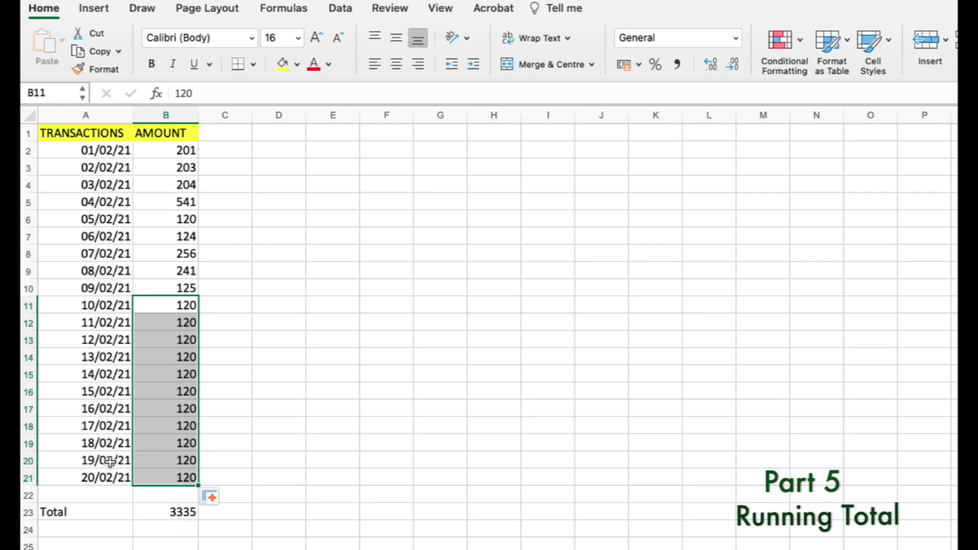
# Undo the added amounts in B11:B21 and the SUM formula in B23
pyautogui.press('super+z')
pyautogui.press('Delete')
pyautogui.press('super+z')
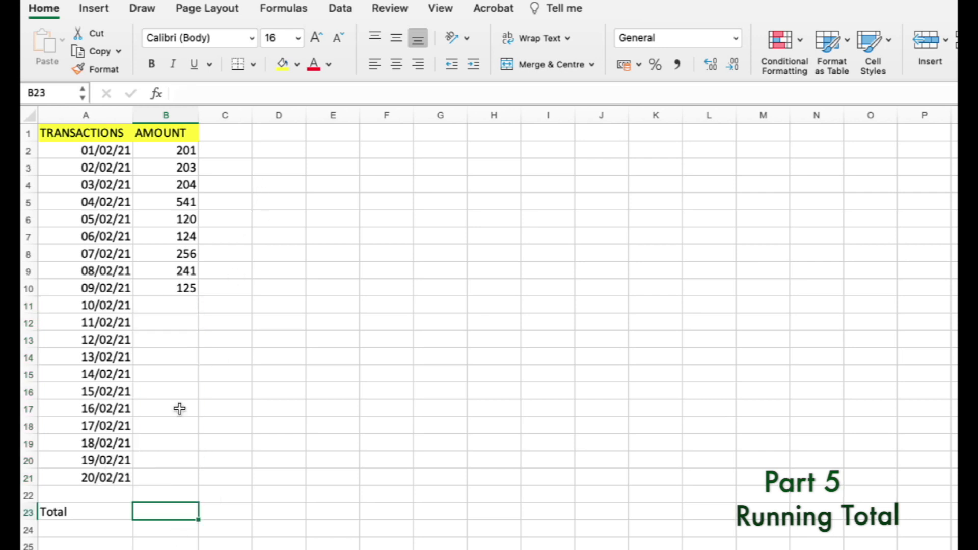
# Enter the formula =SUM(B2:B21) in B23, covering the blank amount rows as well
pyautogui.doubleClick(179, 510)
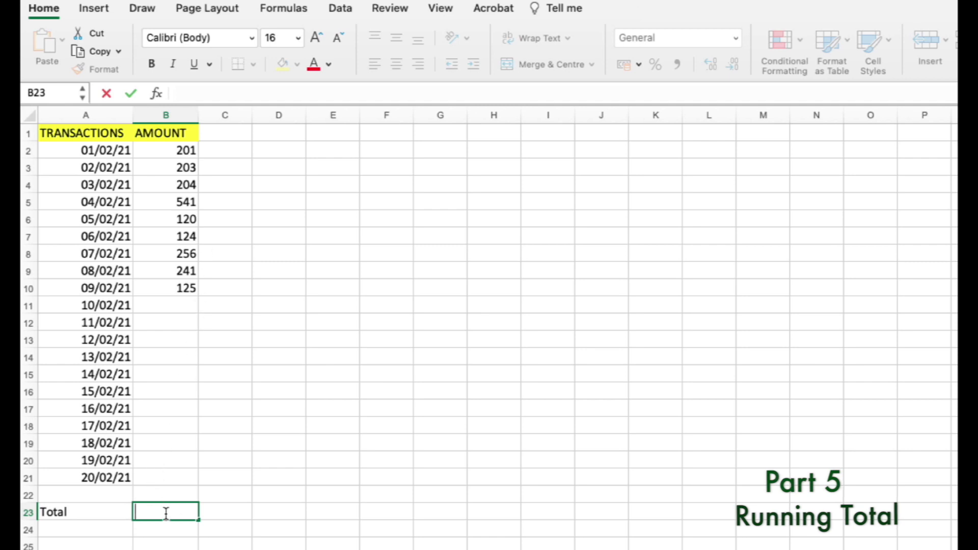
pyautogui.write('=SUM(')
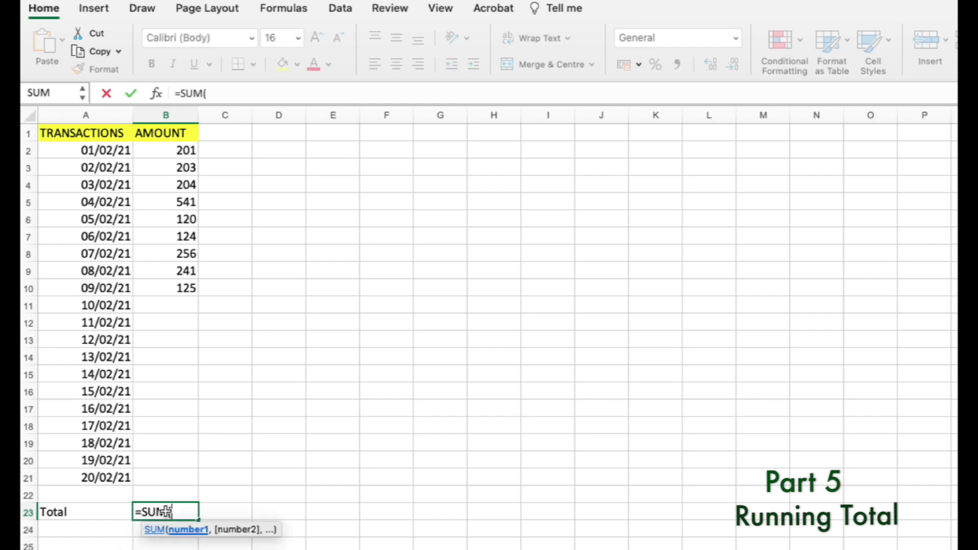
pyautogui.moveTo(166, 150); pyautogui.dragTo(174, 473)
pyautogui.press('Return')
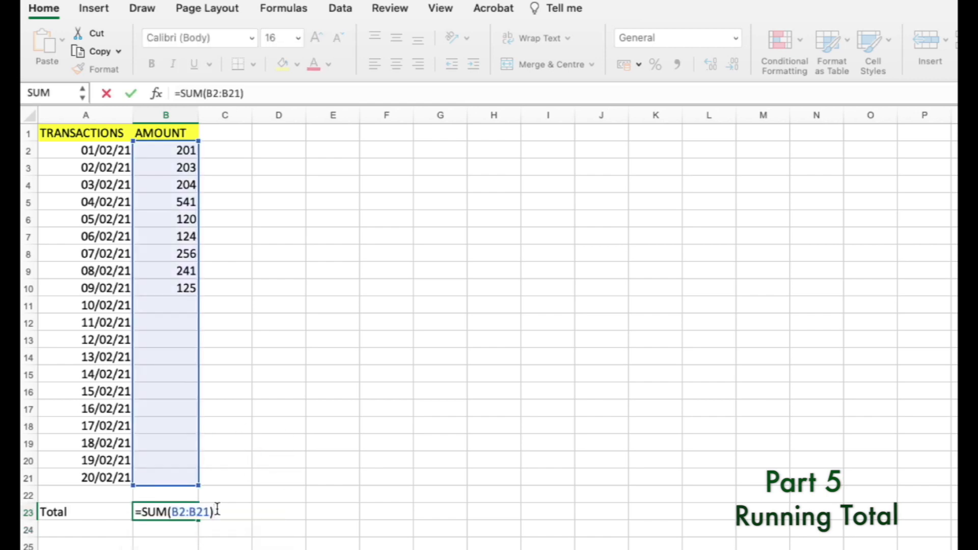
pyautogui.press('Return')
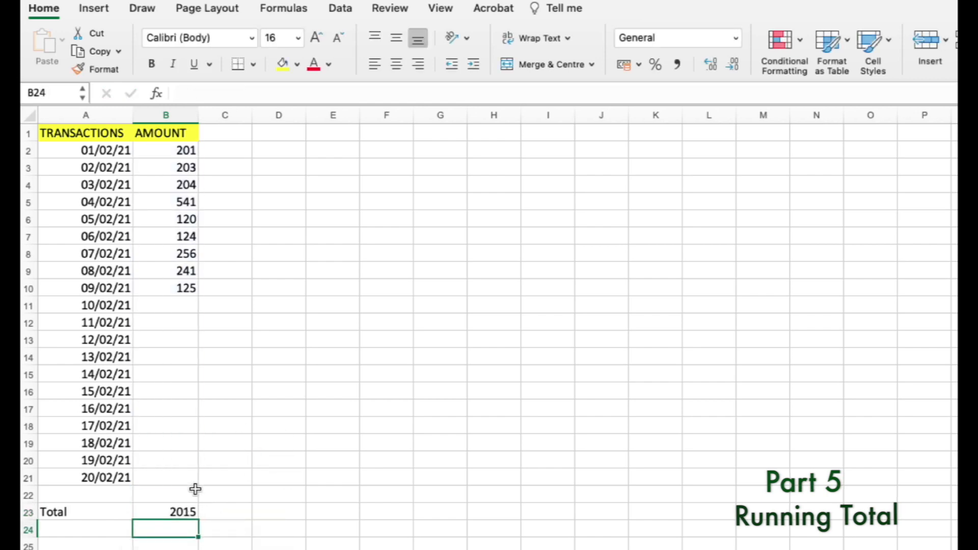
# Check the first and last transaction dates, and enter amounts of 100 in B11 and 120 in B12
pyautogui.click(110, 154)
pyautogui.click(111, 478)
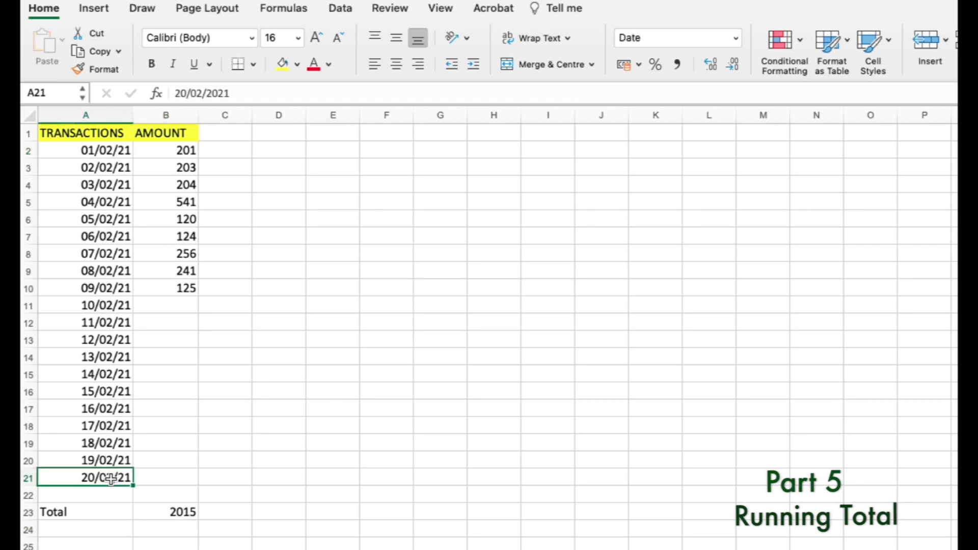
pyautogui.click(184, 305)
pyautogui.write('100')
pyautogui.press('Return')
pyautogui.write('120')
pyautogui.press('Return')
pyautogui.press('Return')
# Fill the 120 from B12 down through B21 and check the total in B23
pyautogui.click(195, 331)
pyautogui.moveTo(196, 331); pyautogui.dragTo(191, 484)
pyautogui.click(181, 513)
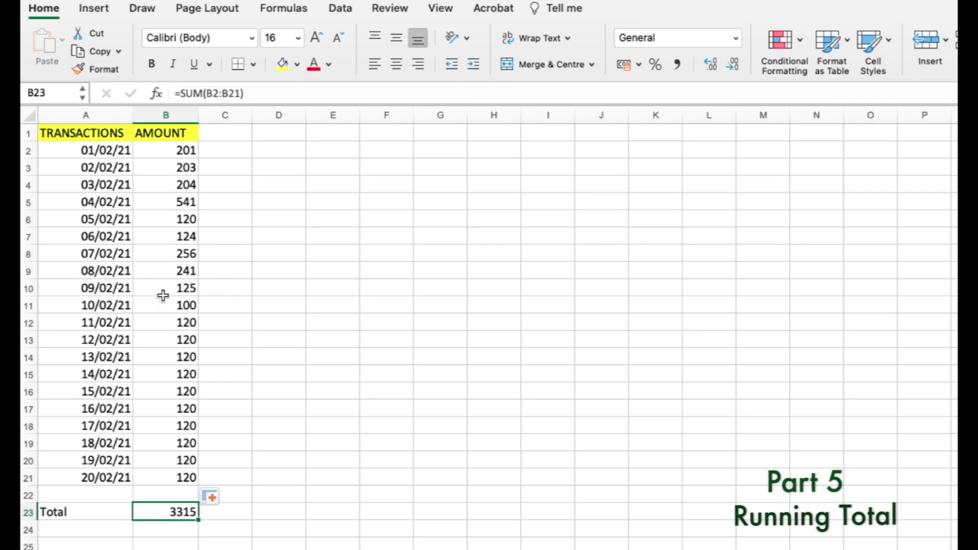
# Review the original amounts in B2:B10 and clear the added amounts in B11:B21
pyautogui.click(229, 293)
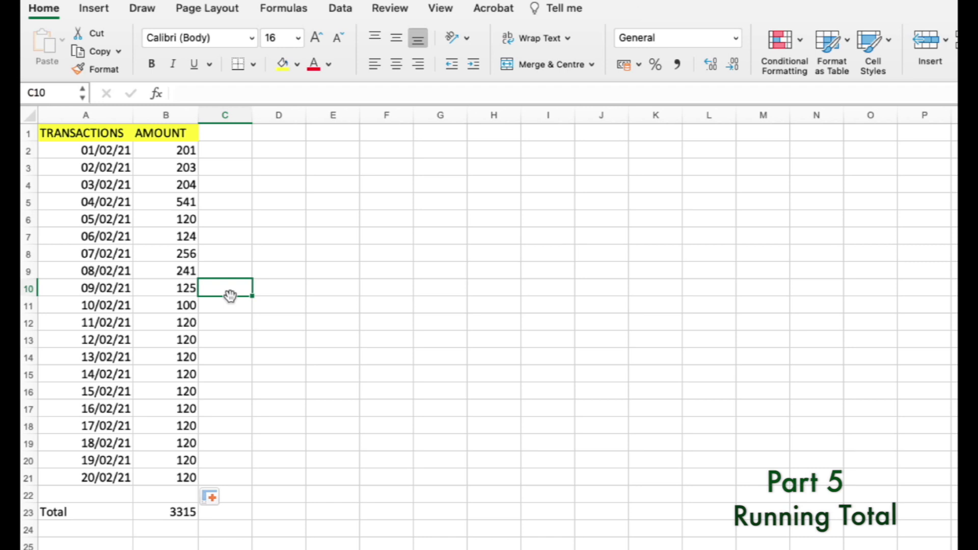
pyautogui.click(182, 150)
pyautogui.moveTo(182, 150); pyautogui.dragTo(179, 287)
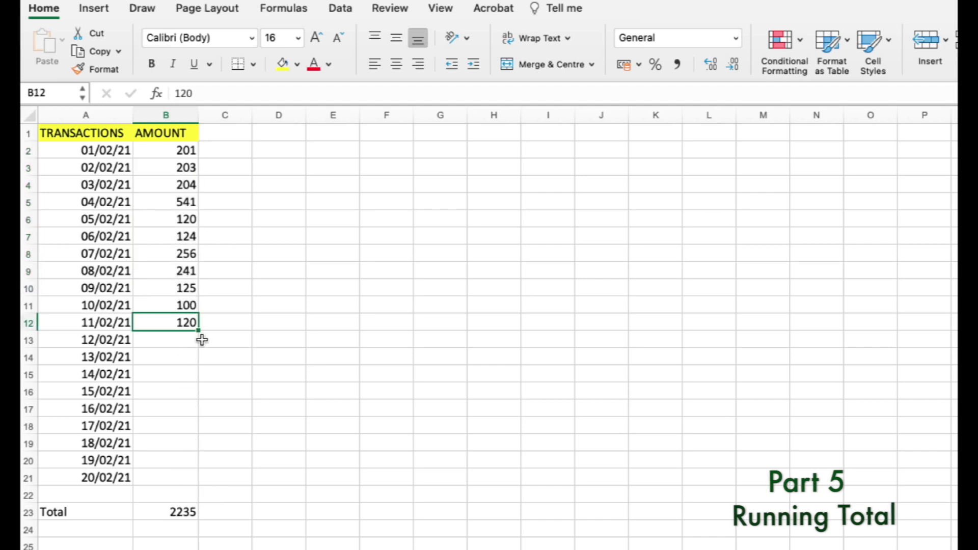
pyautogui.press('Delete')
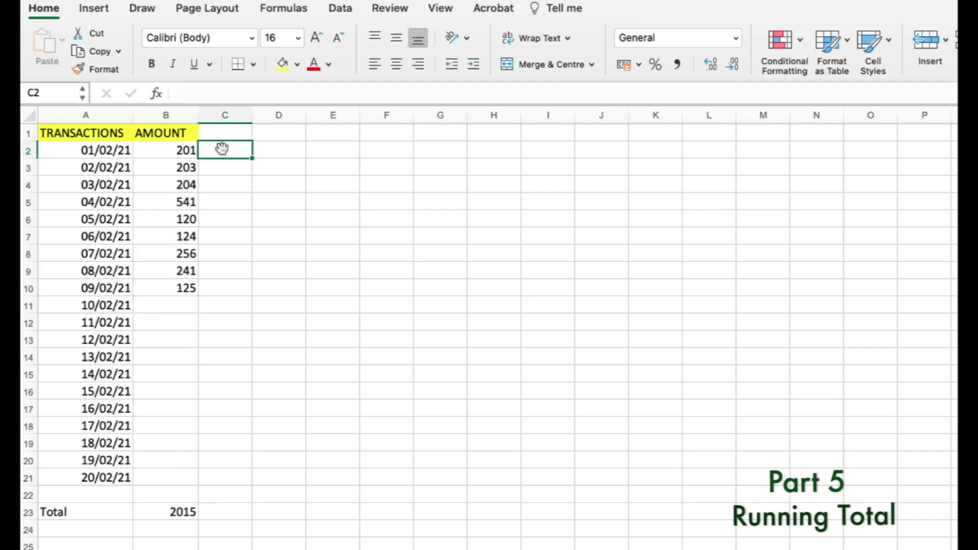
# Add the header Cum. SUM in C1 and fit column C to its contents
pyautogui.click(225, 134)
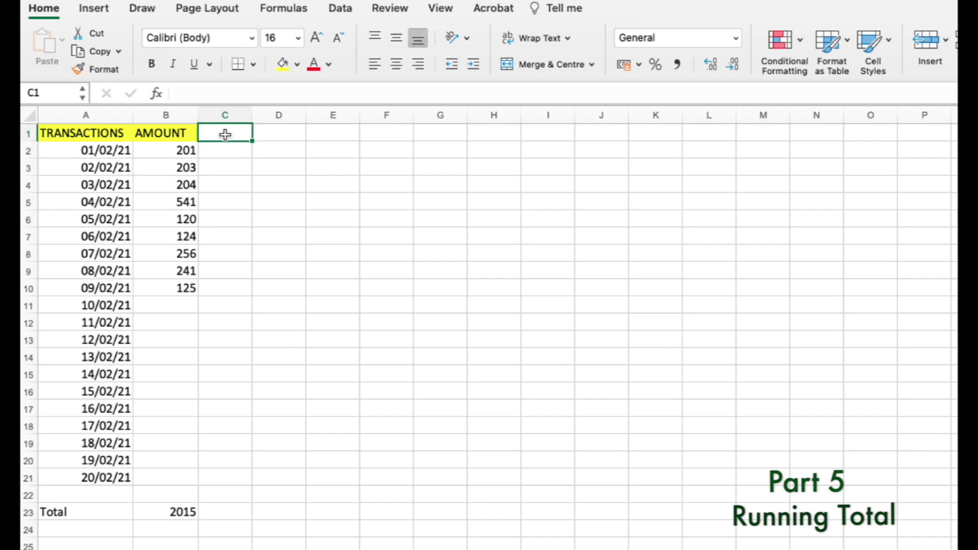
pyautogui.write('Cum. SUM')
pyautogui.press('Return')
pyautogui.doubleClick(253, 115)
pyautogui.click(261, 201)
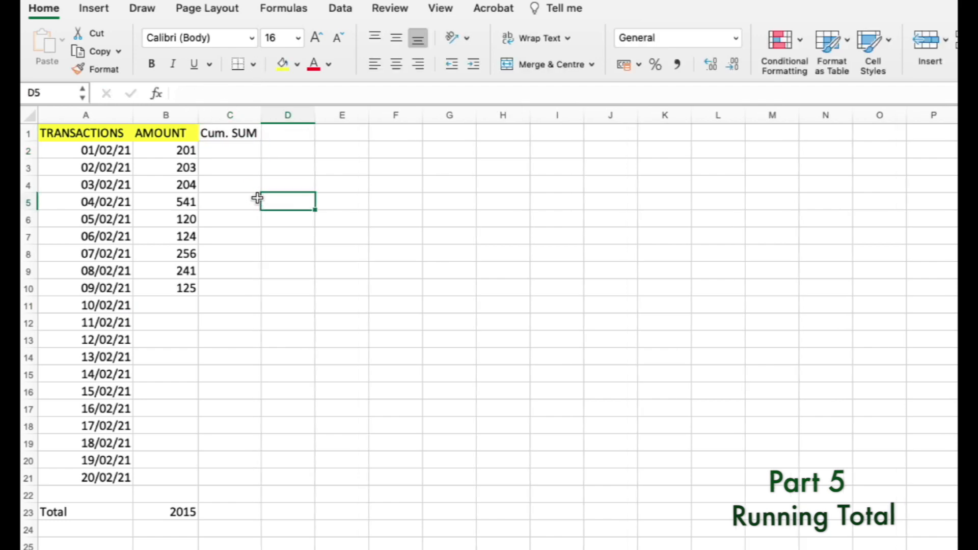
# Enter =SUM(B2:B2) in C2 as the first cumulative sum
pyautogui.doubleClick(242, 148)
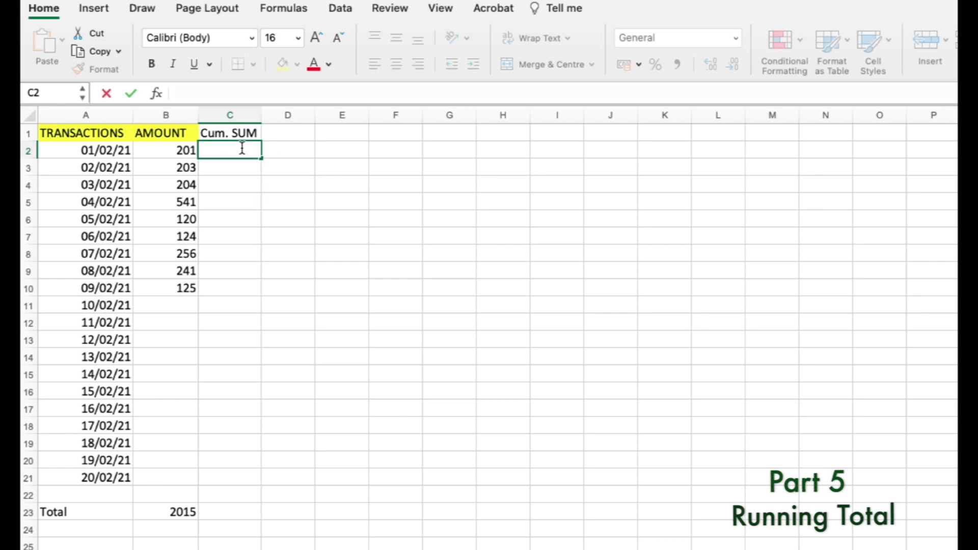
pyautogui.write('=')
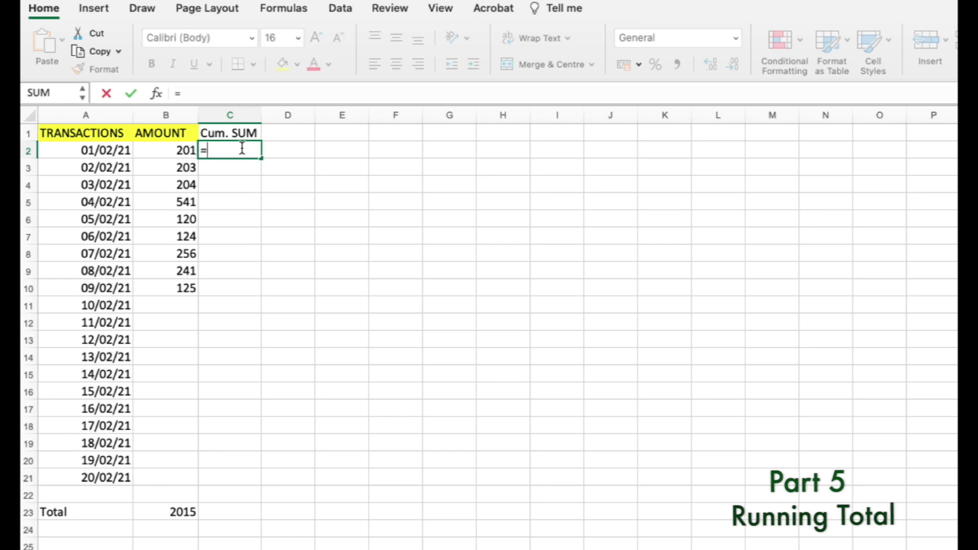
pyautogui.write('sum(')
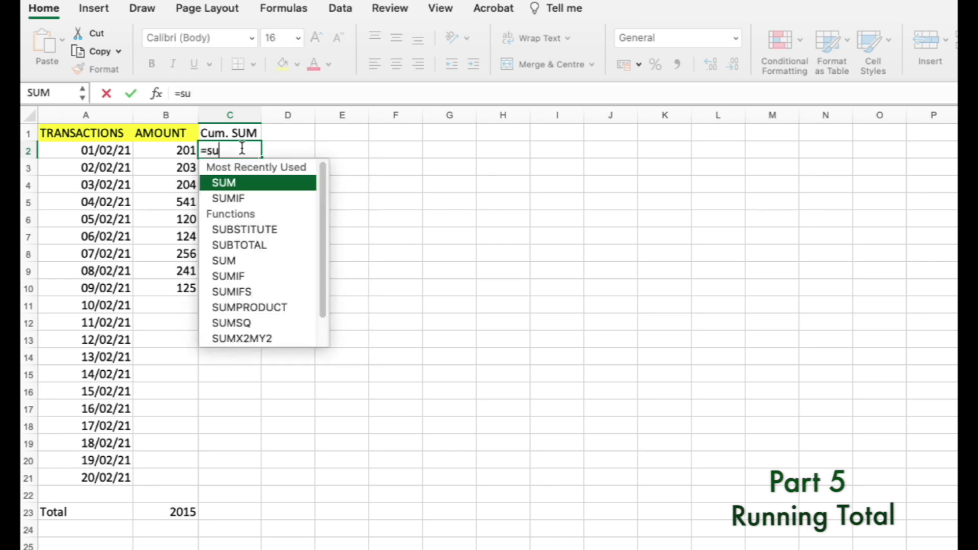
pyautogui.click(179, 150)
pyautogui.write(':')
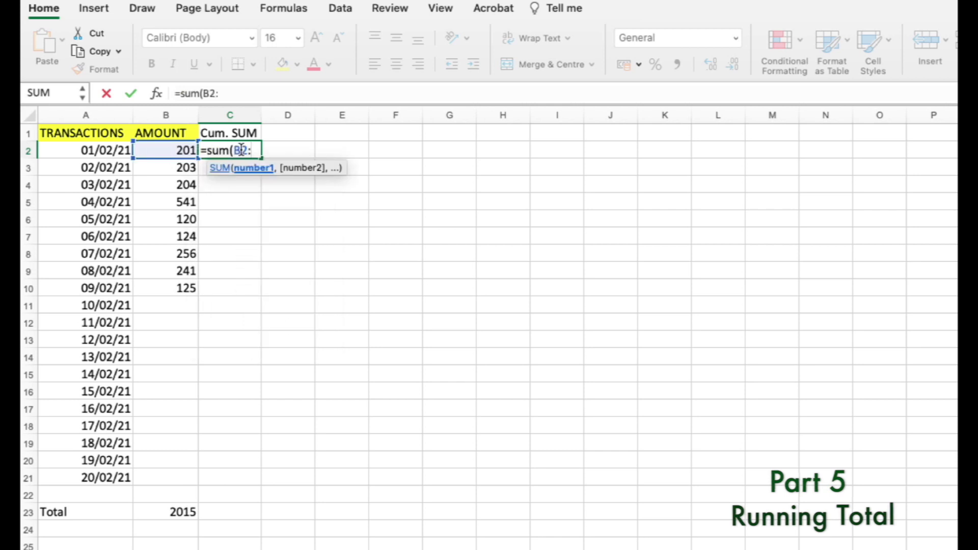
pyautogui.click(184, 149)
pyautogui.press('Return')
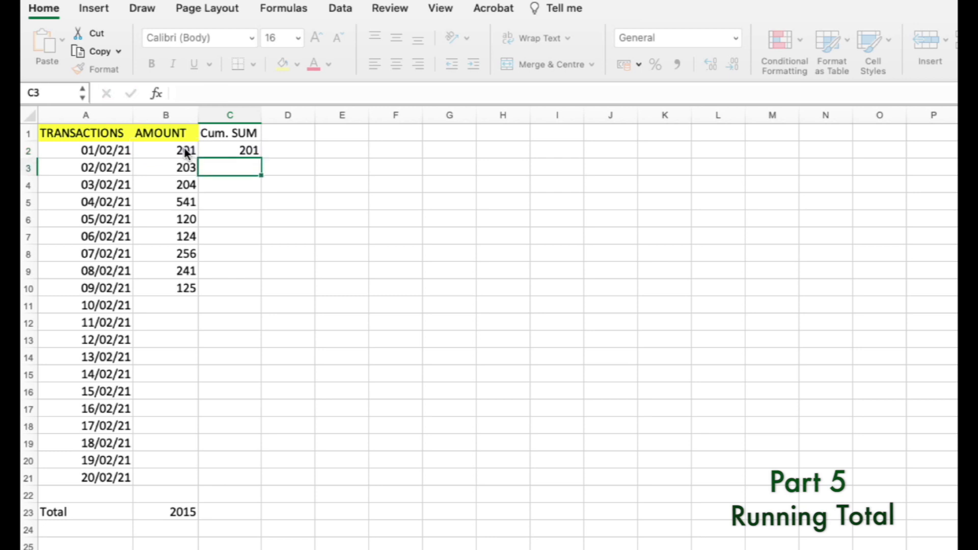
# Try filling the C2 formula down through C5 against the amounts, and clear the copies from C3:C5
pyautogui.click(202, 149)
pyautogui.moveTo(262, 155); pyautogui.dragTo(258, 213)
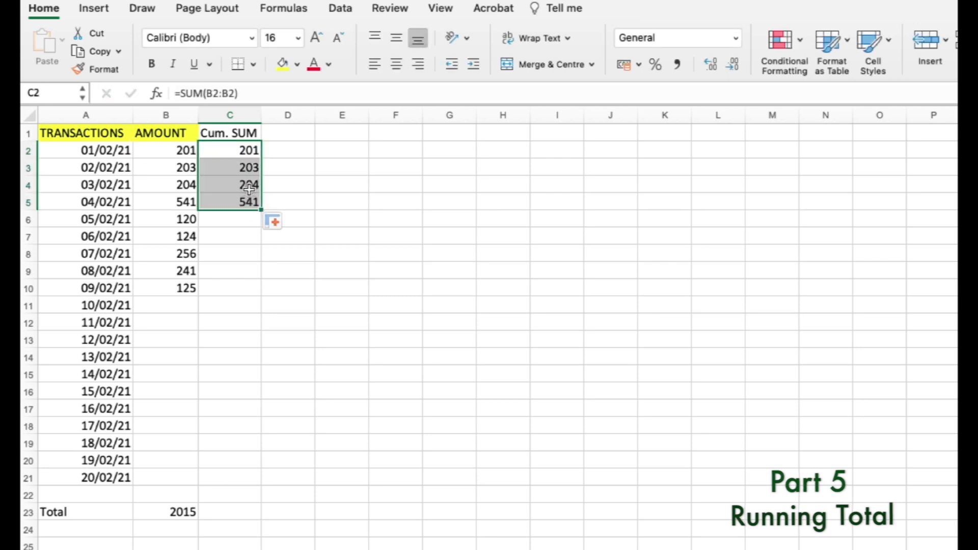
pyautogui.click(226, 221)
pyautogui.moveTo(191, 204); pyautogui.dragTo(247, 201)
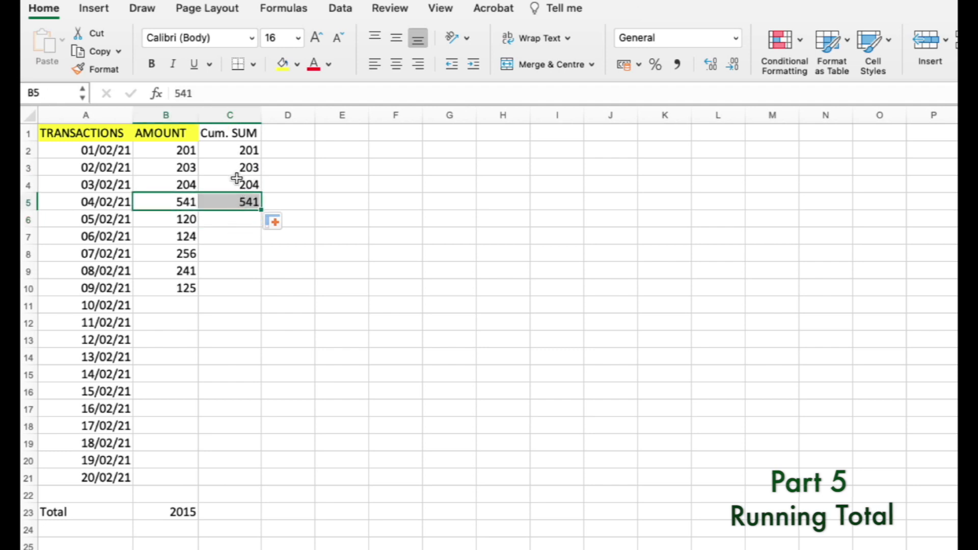
pyautogui.moveTo(244, 162); pyautogui.dragTo(249, 188)
pyautogui.click(245, 136)
pyautogui.click(245, 151)
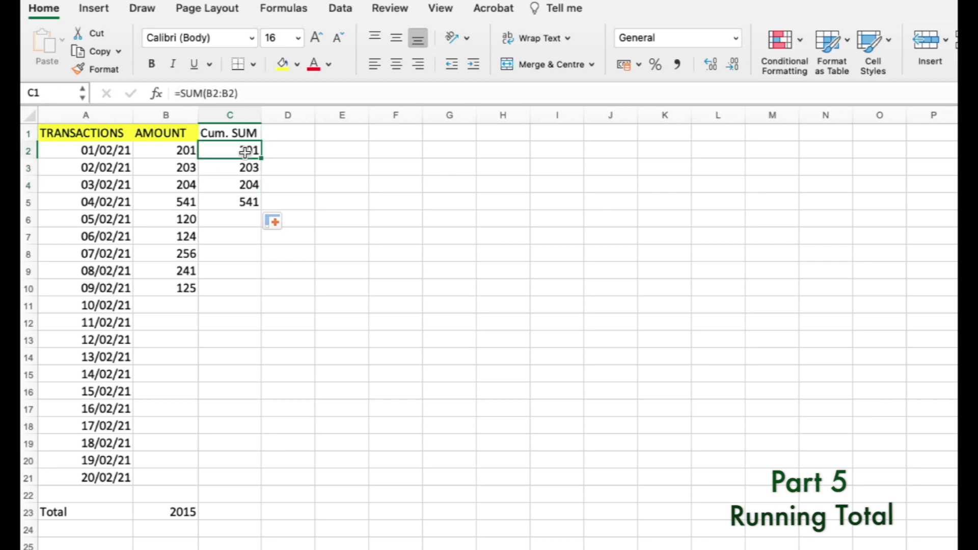
pyautogui.moveTo(245, 168); pyautogui.dragTo(248, 203)
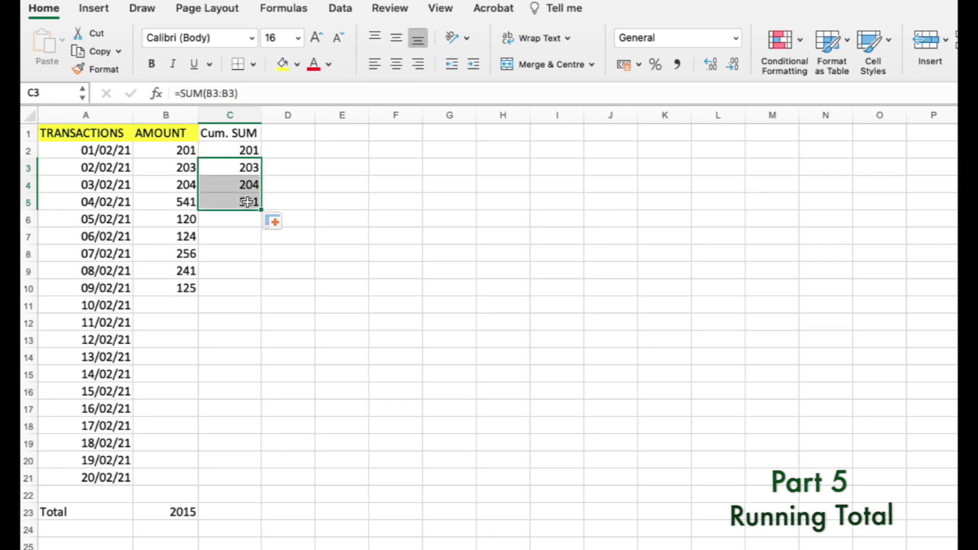
pyautogui.press('Delete')
# Make the first reference in C2 absolute as =SUM($B$2:B2) and fill the formula down through C10
pyautogui.doubleClick(250, 150)
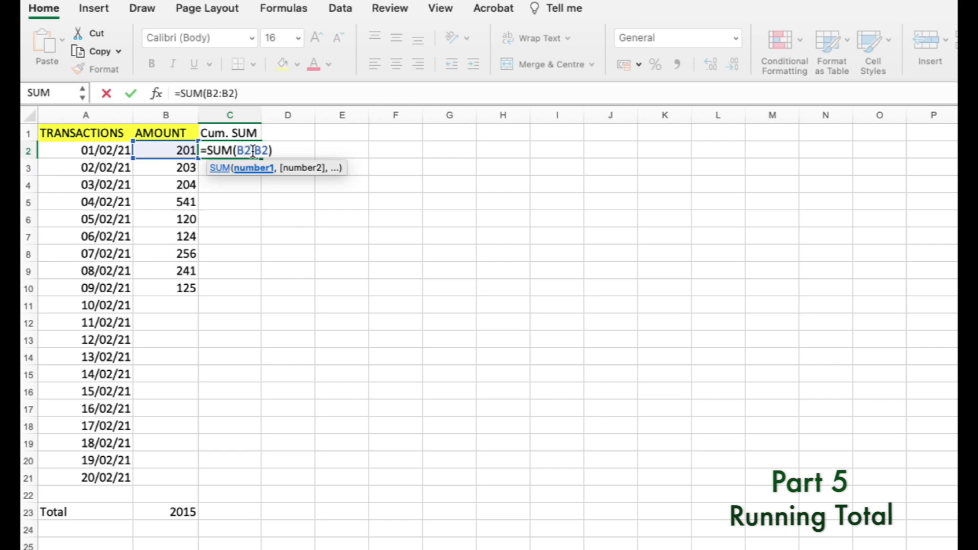
pyautogui.doubleClick(252, 150)
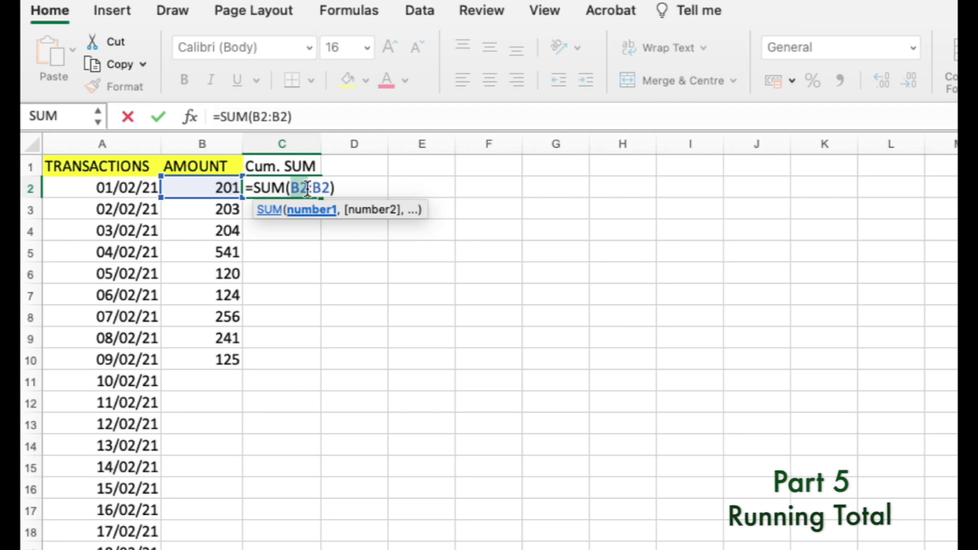
pyautogui.press('F4')
pyautogui.click(367, 191)
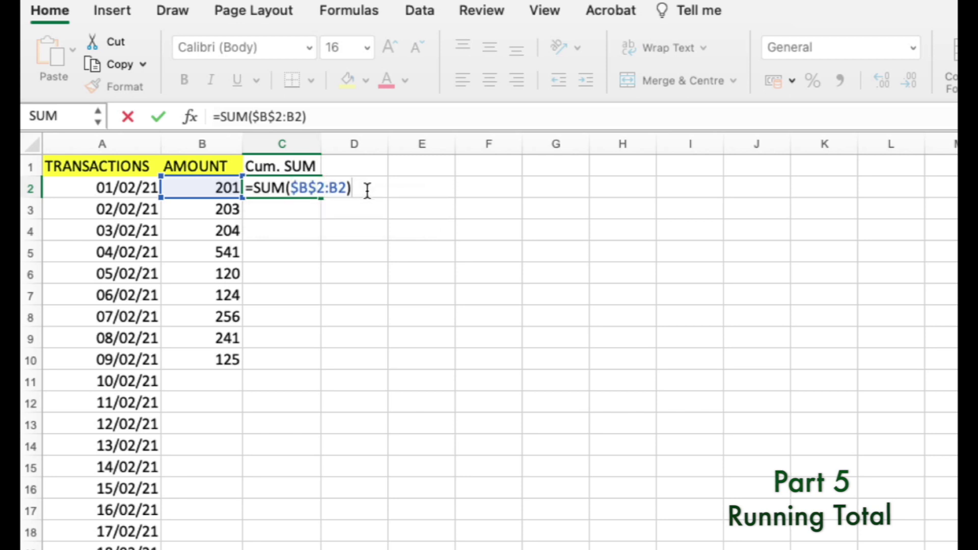
pyautogui.press('Return')
pyautogui.click(301, 192)
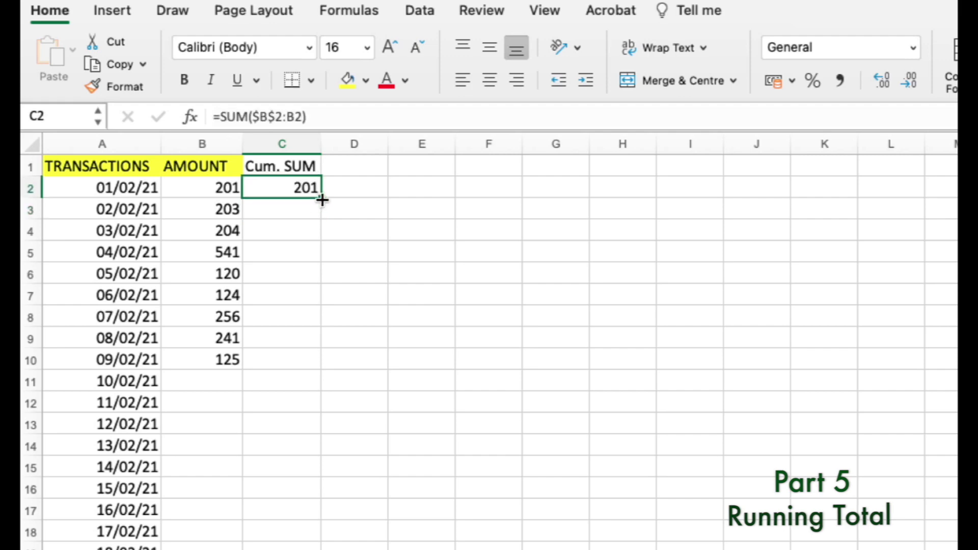
pyautogui.moveTo(324, 198); pyautogui.dragTo(320, 360)
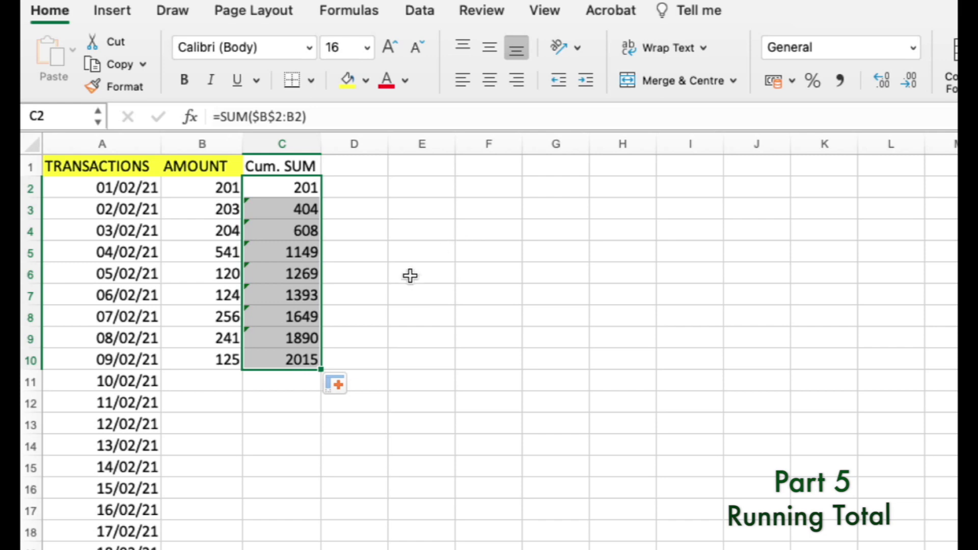
# Compare the cumulative formulas in C10, C2, C3 and C4 to see how the summed range expands
pyautogui.click(289, 359)
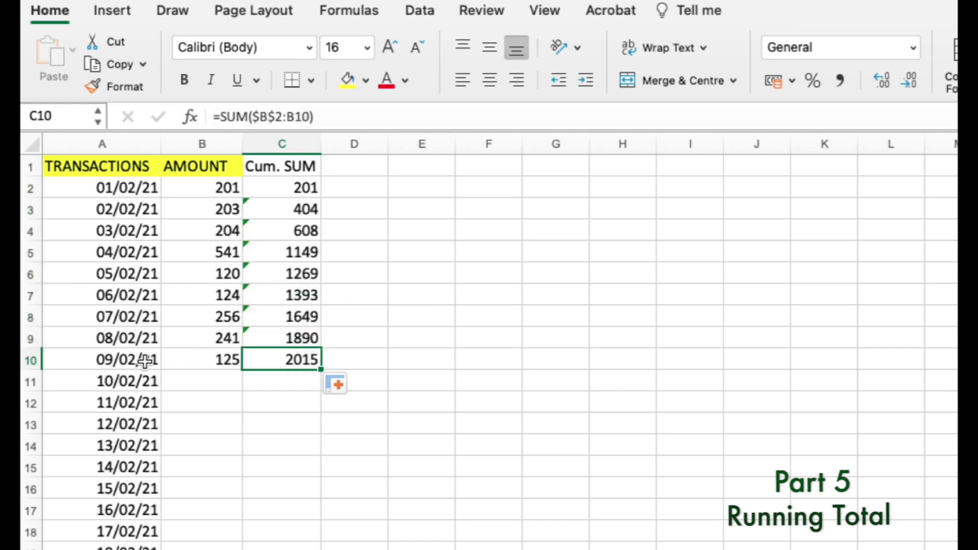
pyautogui.click(301, 188)
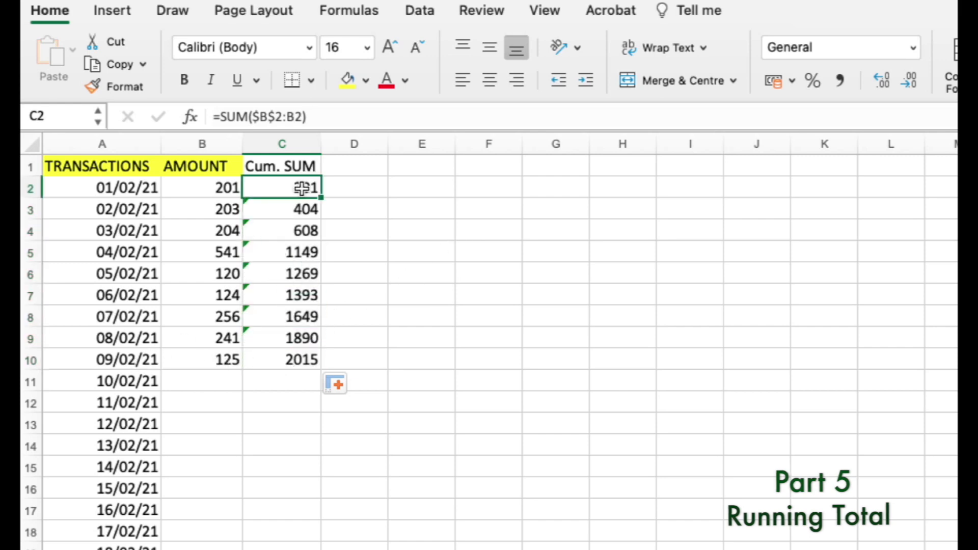
pyautogui.click(306, 209)
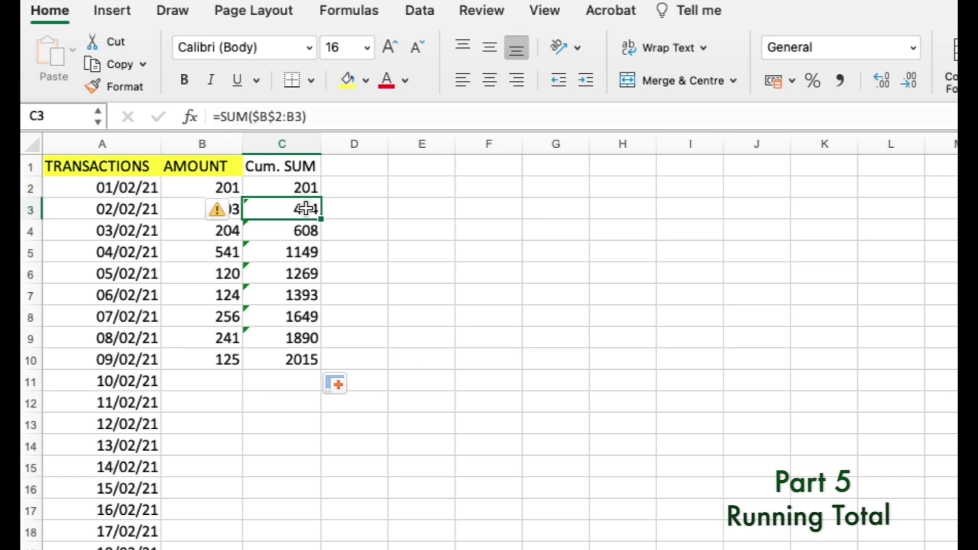
pyautogui.click(305, 231)
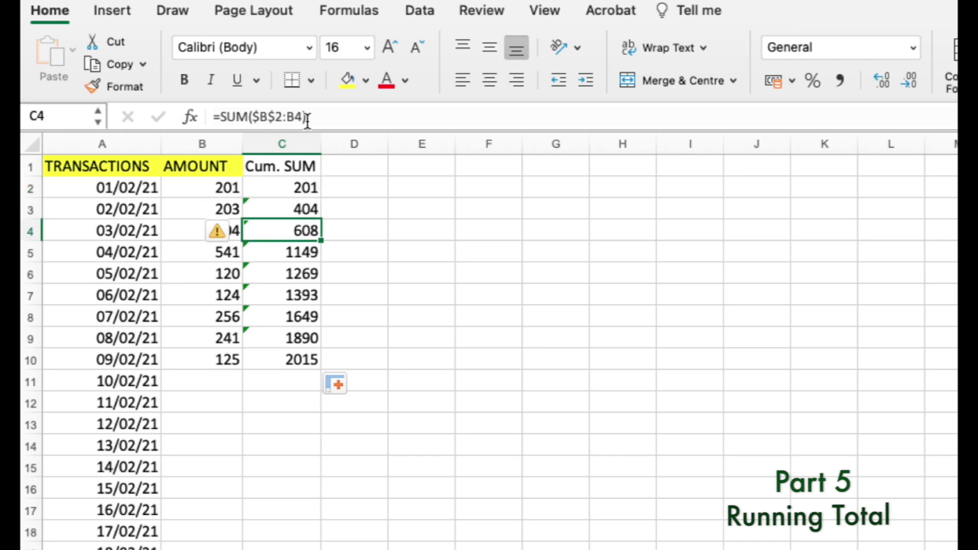
pyautogui.click(218, 231)
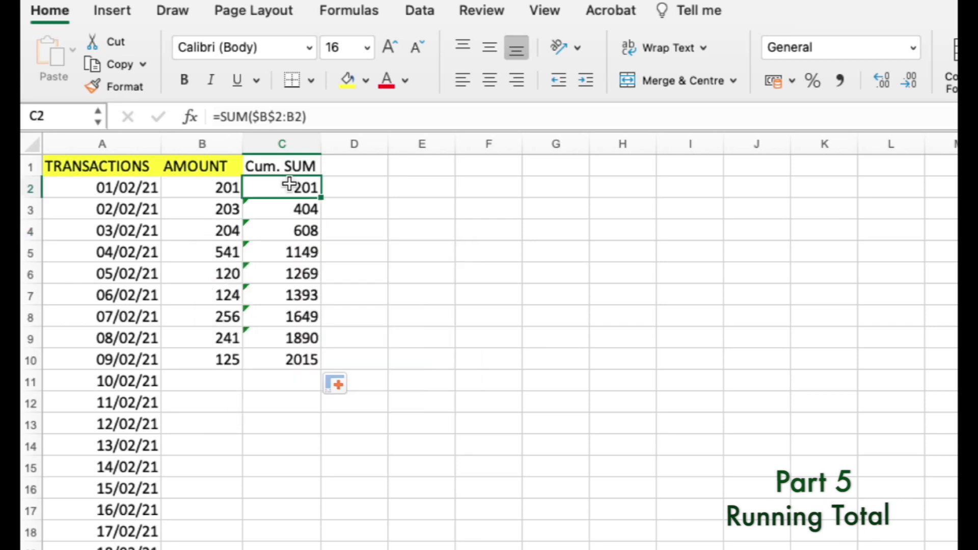
# Change the C2 formula to =SUM(B$2:B2) so only the row is locked, and fill it down through C10
pyautogui.doubleClick(290, 184)
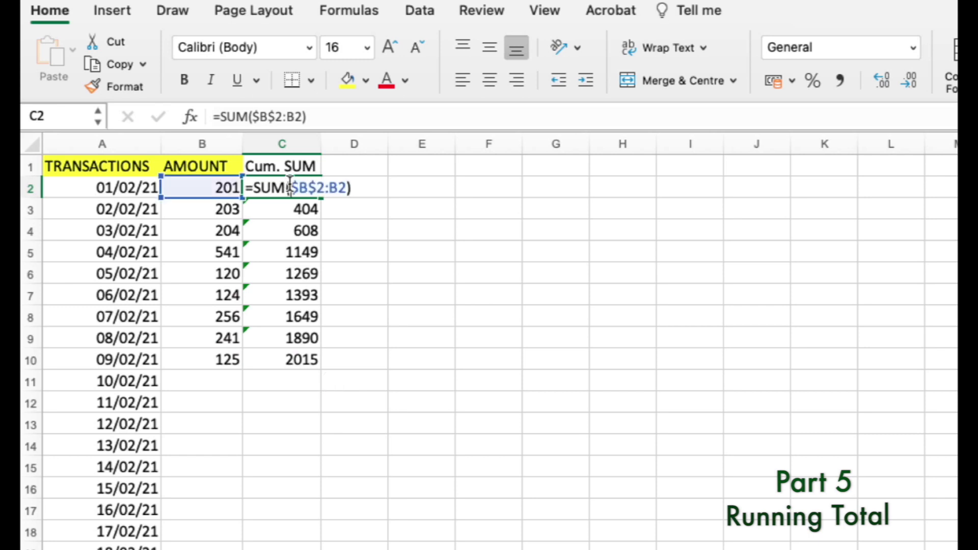
pyautogui.press('Right')
pyautogui.press('Right')
pyautogui.press('F4')
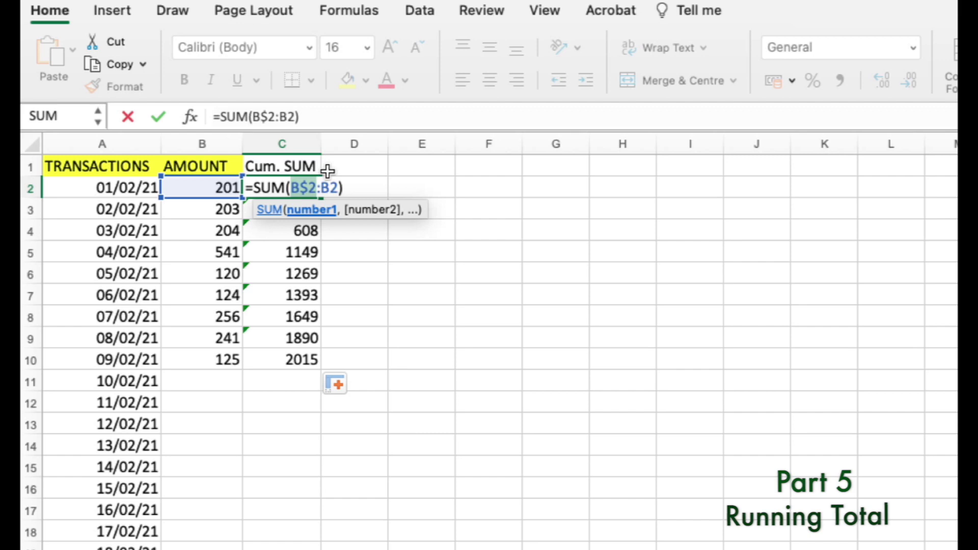
pyautogui.press('Return')
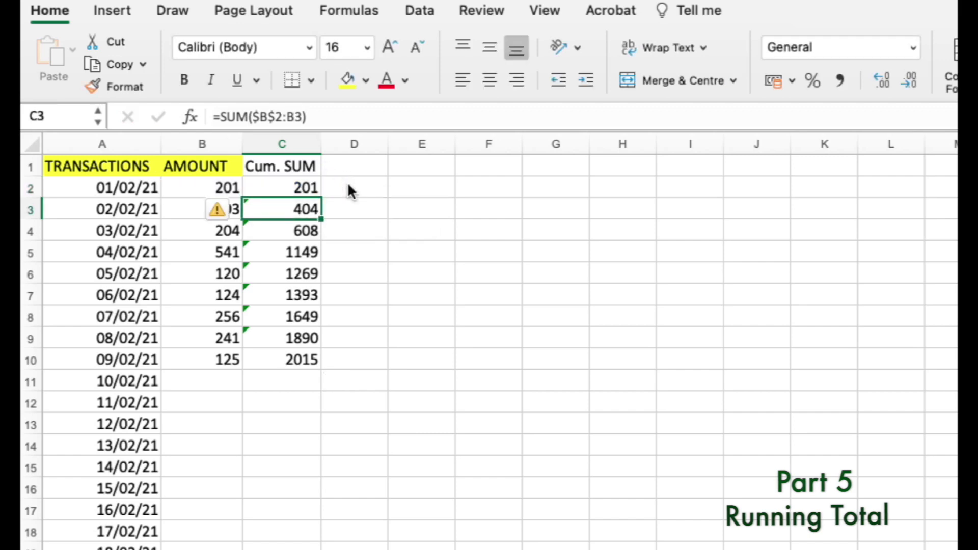
pyautogui.click(308, 188)
pyautogui.moveTo(321, 199); pyautogui.dragTo(320, 370)
# Check the row-locked cumulative formulas in C3, C4, C10 and C2
pyautogui.click(293, 205)
pyautogui.click(301, 232)
pyautogui.click(313, 361)
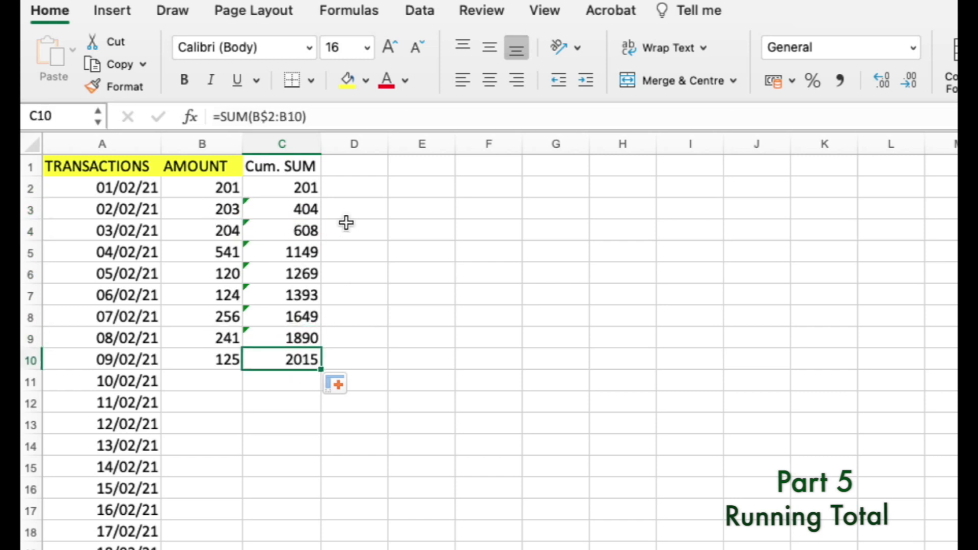
pyautogui.click(296, 192)
# Extend the cumulative formula from C10 down through C21 and select the new cells from C11
pyautogui.click(311, 364)
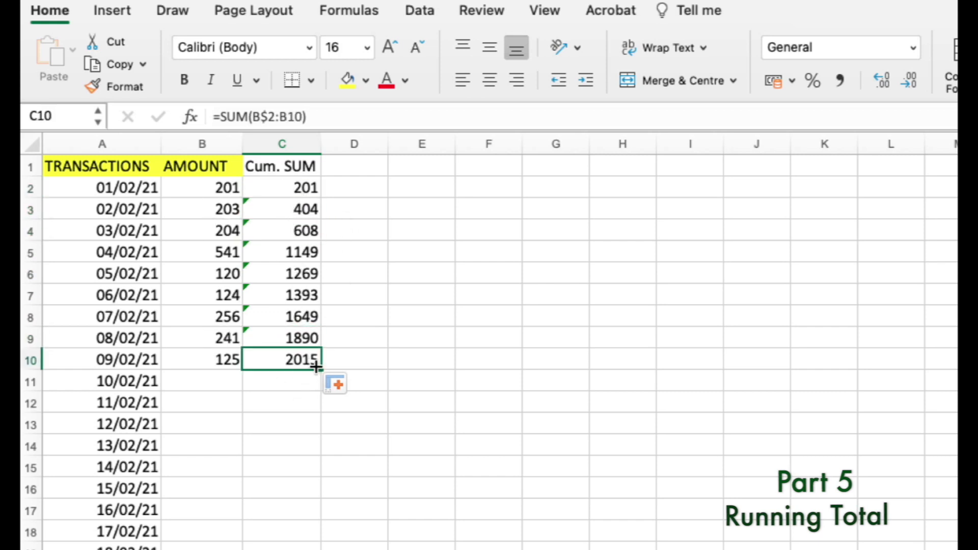
pyautogui.moveTo(321, 369); pyautogui.dragTo(305, 548)
pyautogui.click(284, 448)
pyautogui.moveTo(310, 374); pyautogui.dragTo(306, 549)
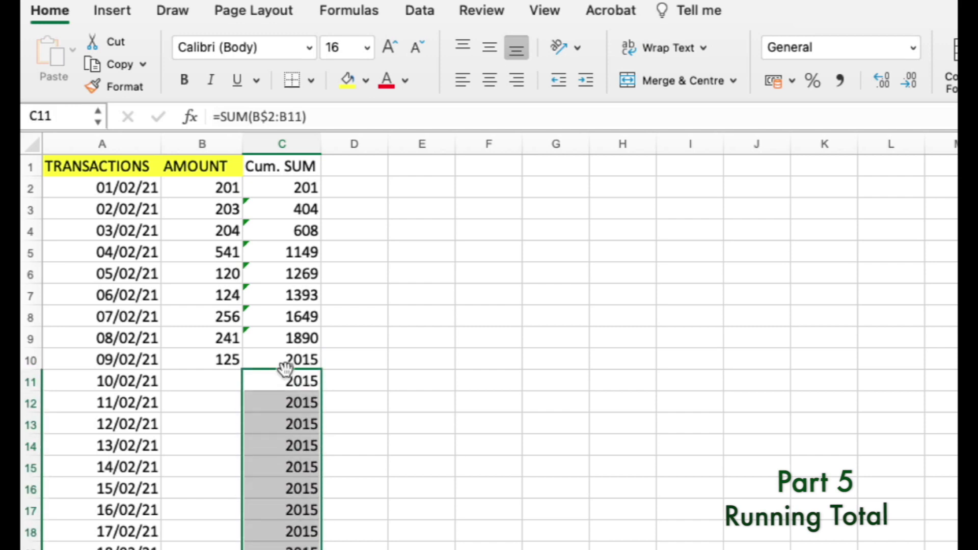
# Test the running total by filling B11:B21 with amounts of 120, and clear those amounts
pyautogui.doubleClick(231, 377)
pyautogui.write('120')
pyautogui.press('Return')
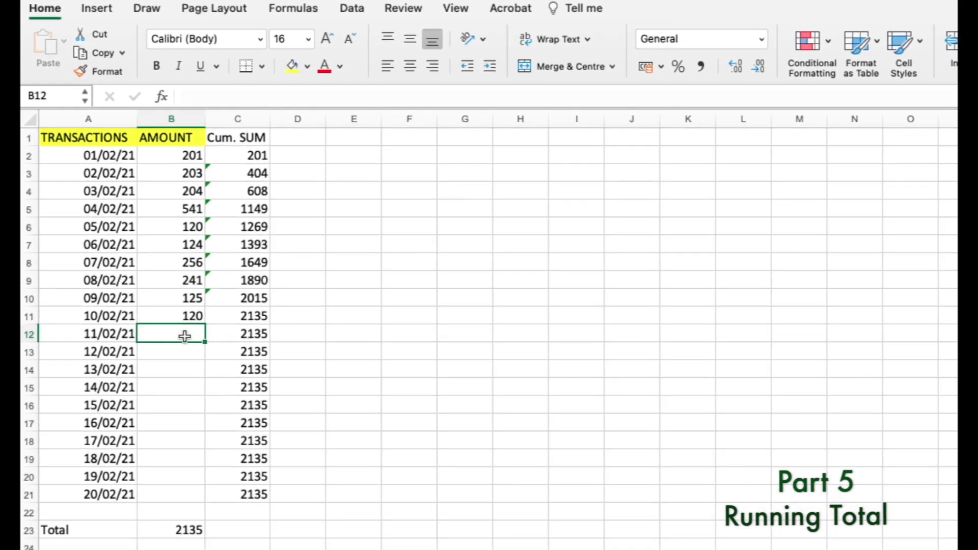
pyautogui.click(231, 370)
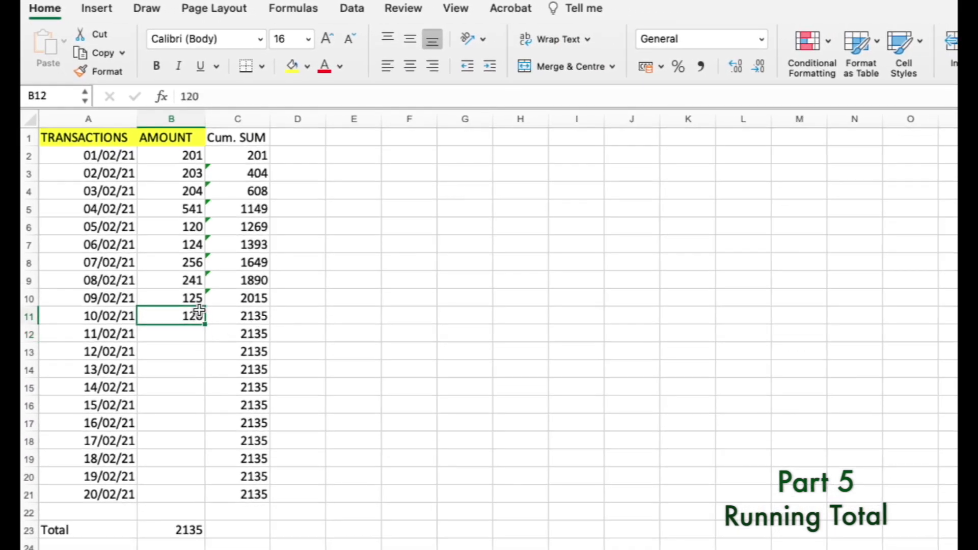
pyautogui.moveTo(204, 325); pyautogui.dragTo(200, 496)
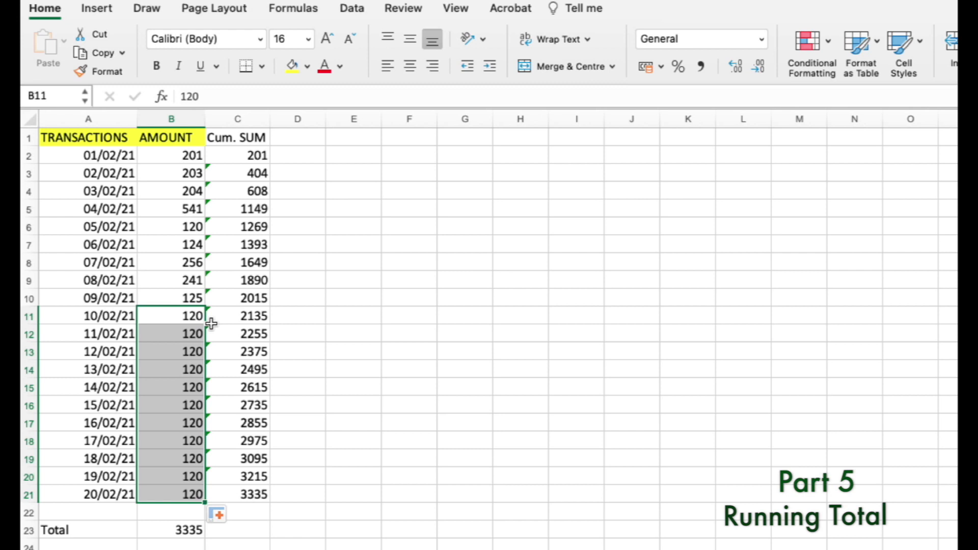
pyautogui.press('Delete')
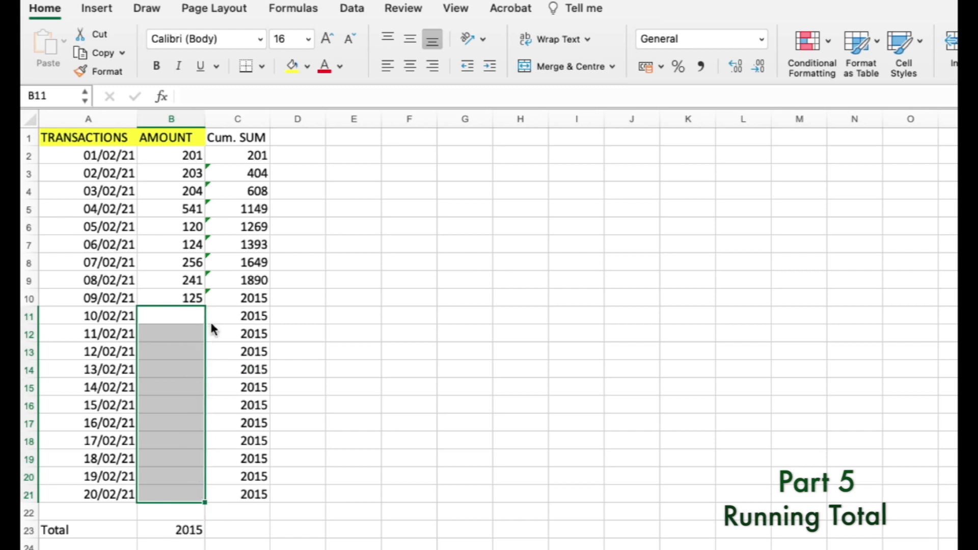
# Examine the cumulative formulas in column C for the dates from row 11 down that have no amount
pyautogui.click(189, 300)
pyautogui.moveTo(255, 316); pyautogui.dragTo(259, 491)
pyautogui.click(254, 297)
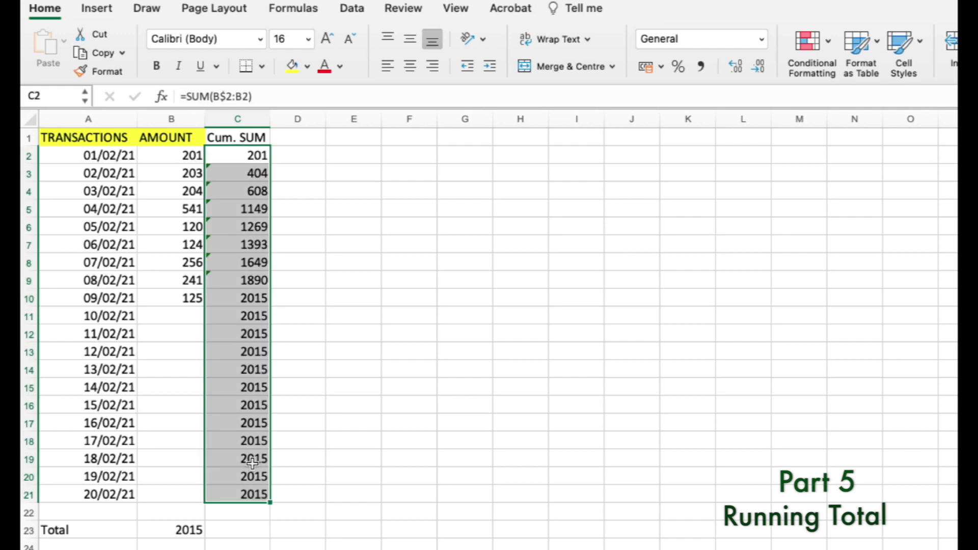
pyautogui.click(240, 389)
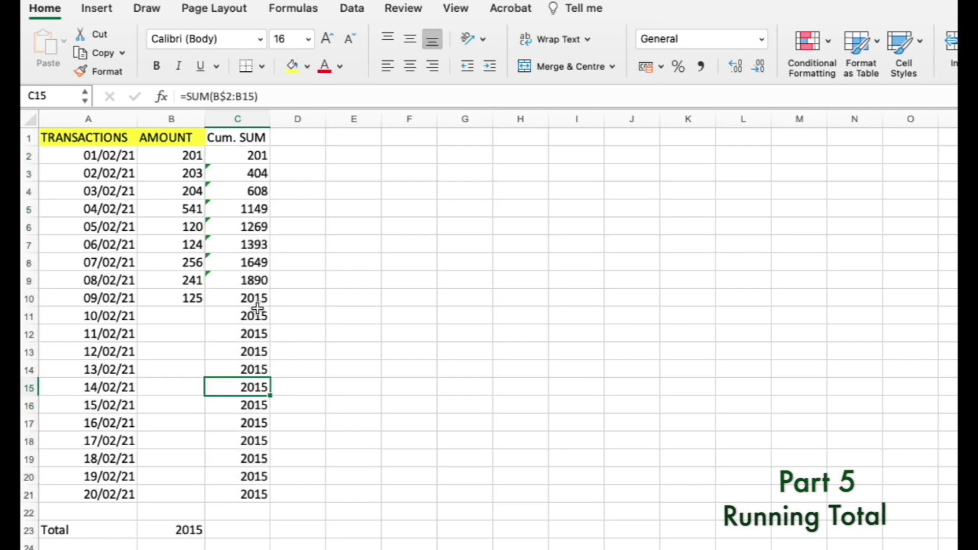
pyautogui.click(255, 316)
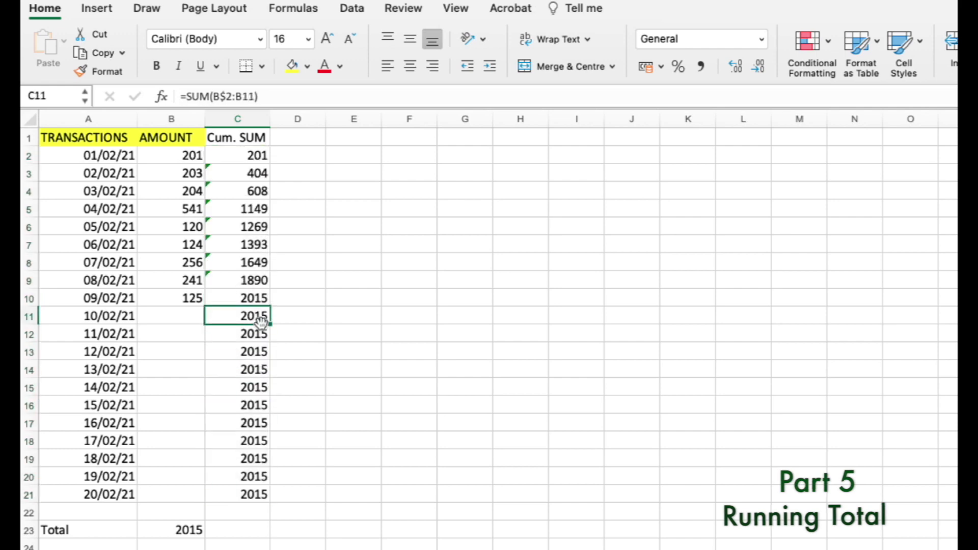
pyautogui.click(190, 315)
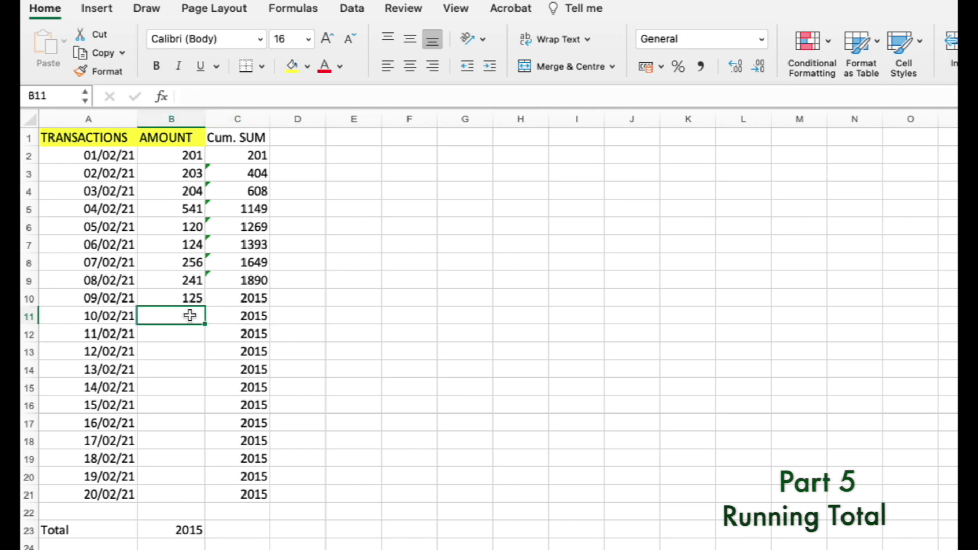
# Try wrapping C11's cumulative sum in a blank-amount test with =IF(B2<>"", SUM(B$2:B11), "")
pyautogui.click(263, 315)
pyautogui.moveTo(265, 315); pyautogui.dragTo(257, 494)
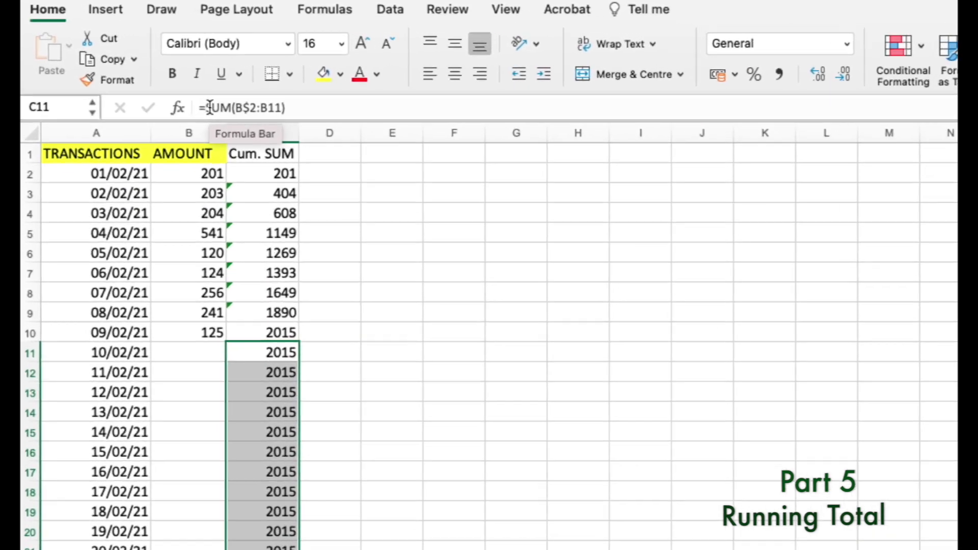
pyautogui.click(189, 96)
pyautogui.write('IF')
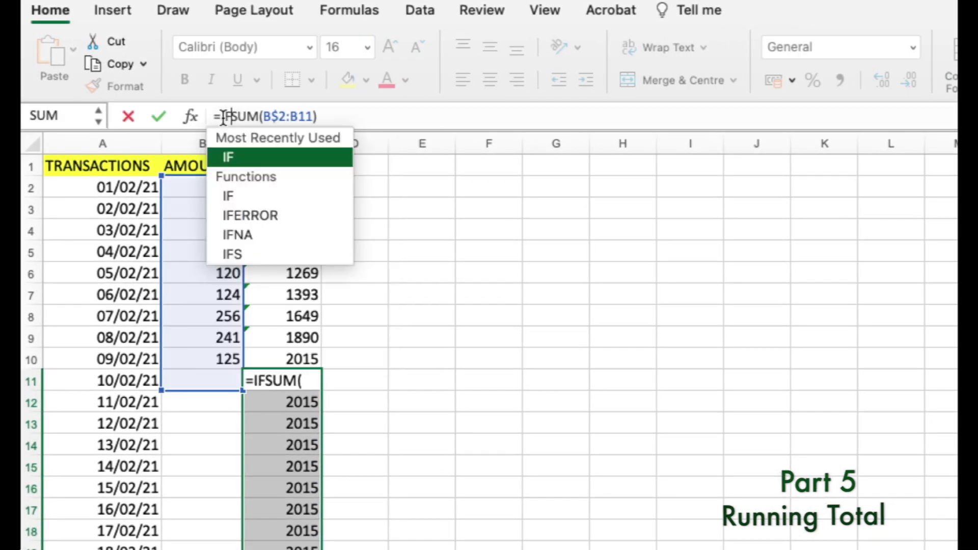
pyautogui.write('(')
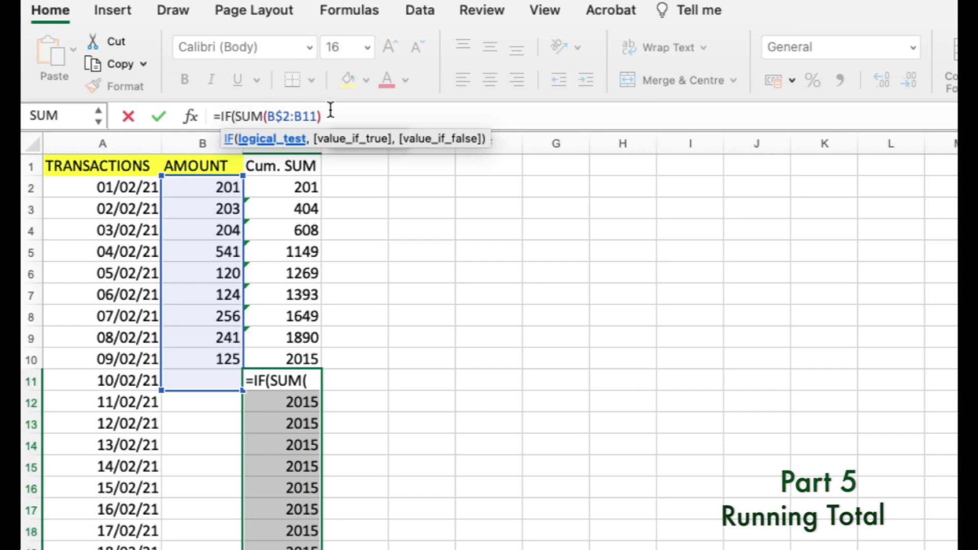
pyautogui.click(219, 188)
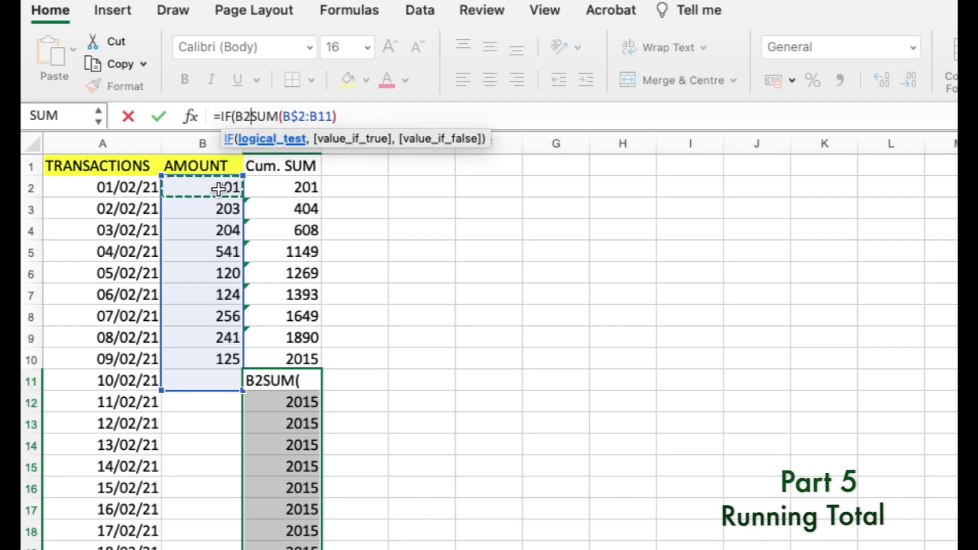
pyautogui.write('<>"",')
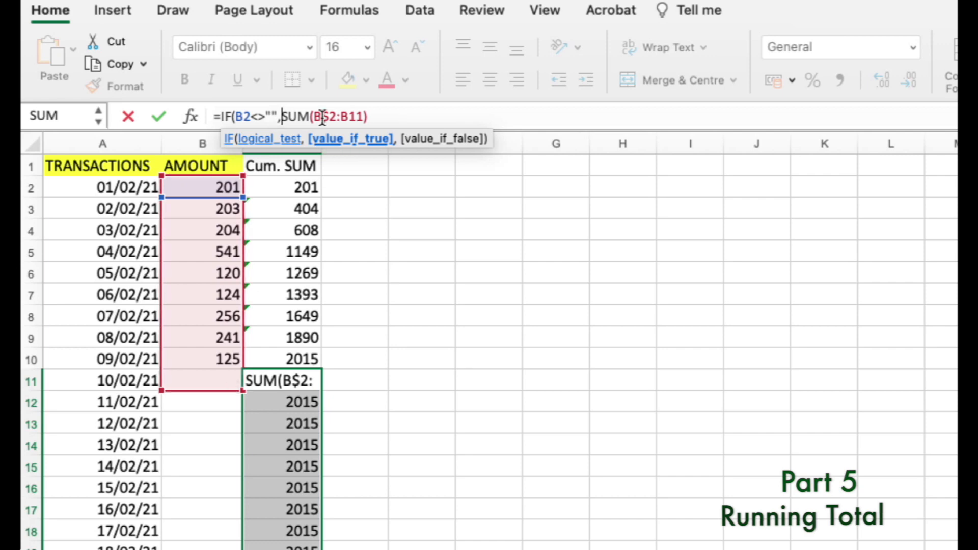
pyautogui.write(' , ')
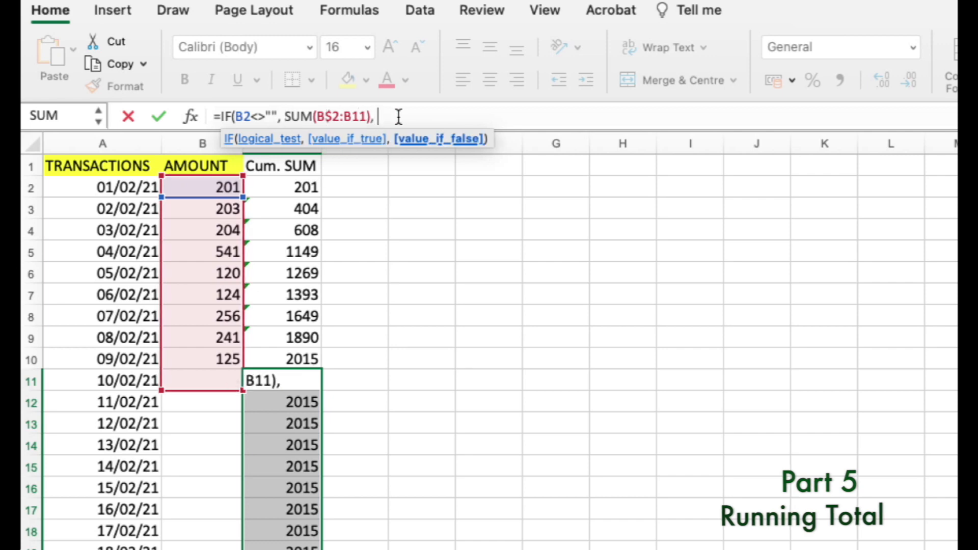
pyautogui.write('""')
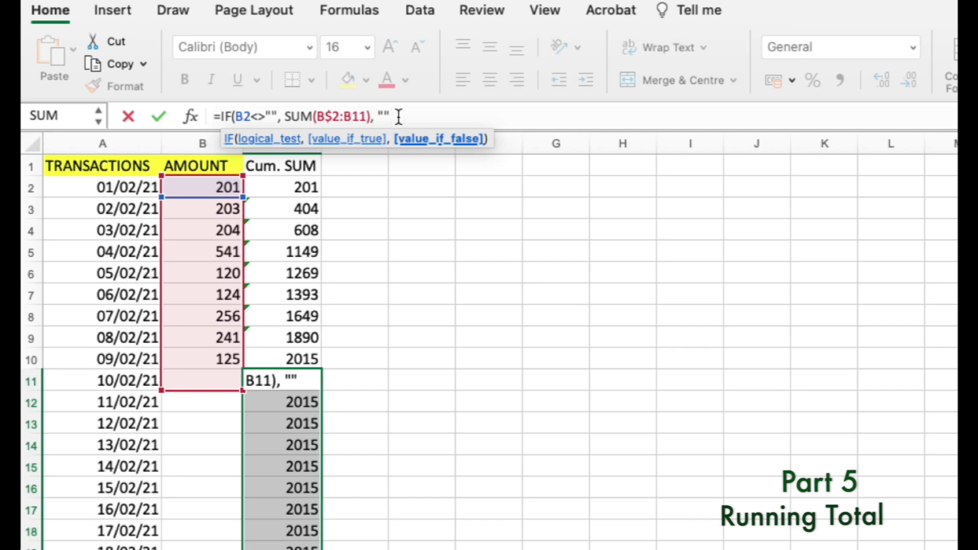
pyautogui.write(')')
pyautogui.press('Return')
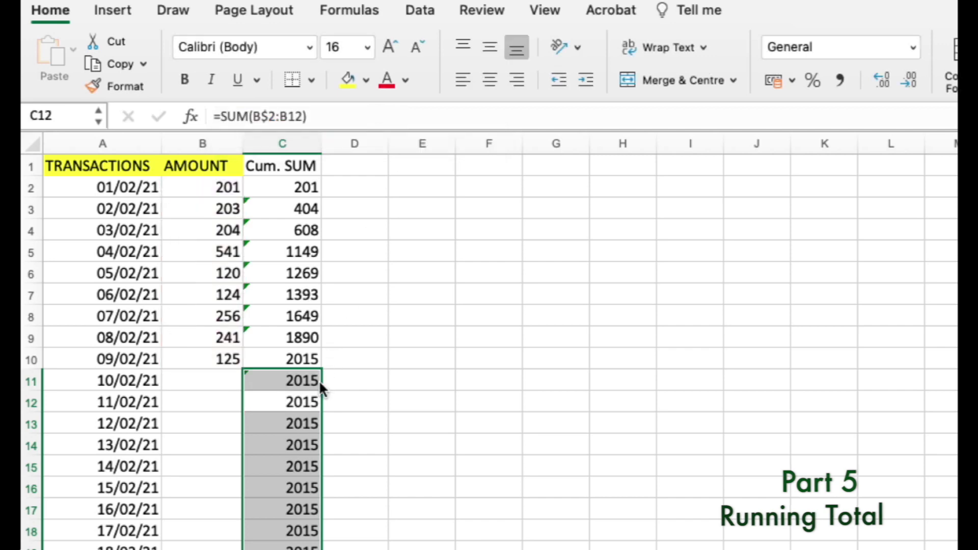
# Change the cumulative formula in C2 to =IF(B2<>"", SUM(B$2:B2), "") so blank amounts return an empty result
pyautogui.click(301, 397)
pyautogui.moveTo(298, 174)
pyautogui.mouseDown()
pyautogui.moveTo(307, 184)
pyautogui.moveTo(299, 188)
pyautogui.mouseUp()
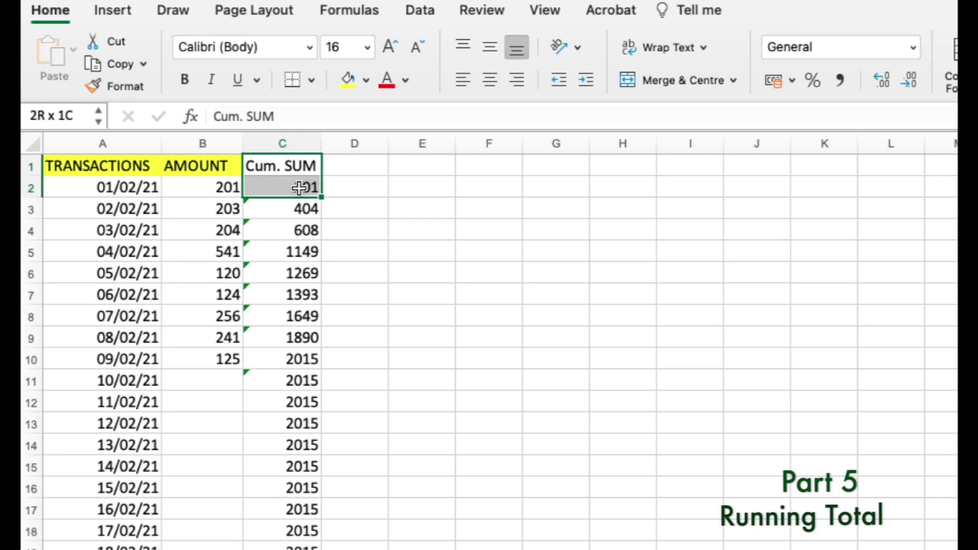
pyautogui.click(299, 187)
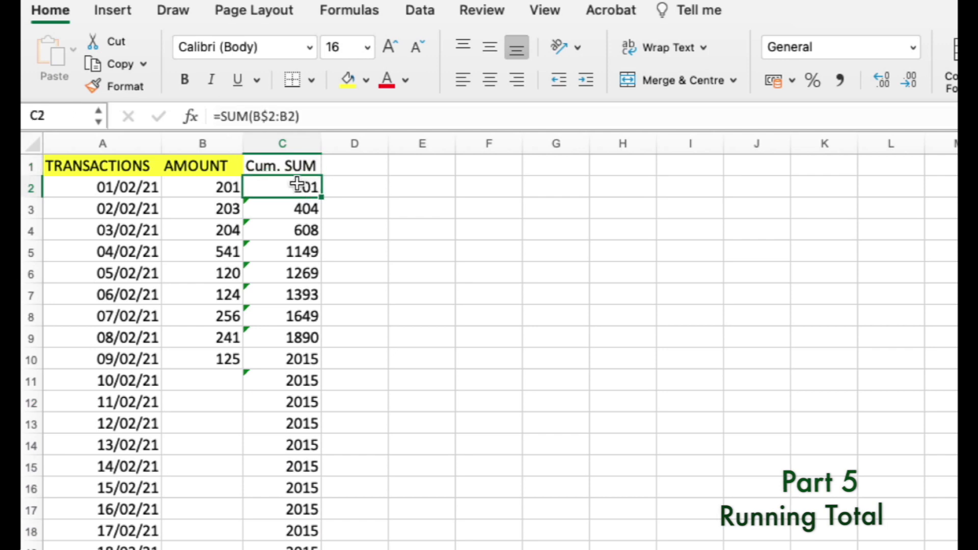
pyautogui.click(224, 117)
pyautogui.write('IF')
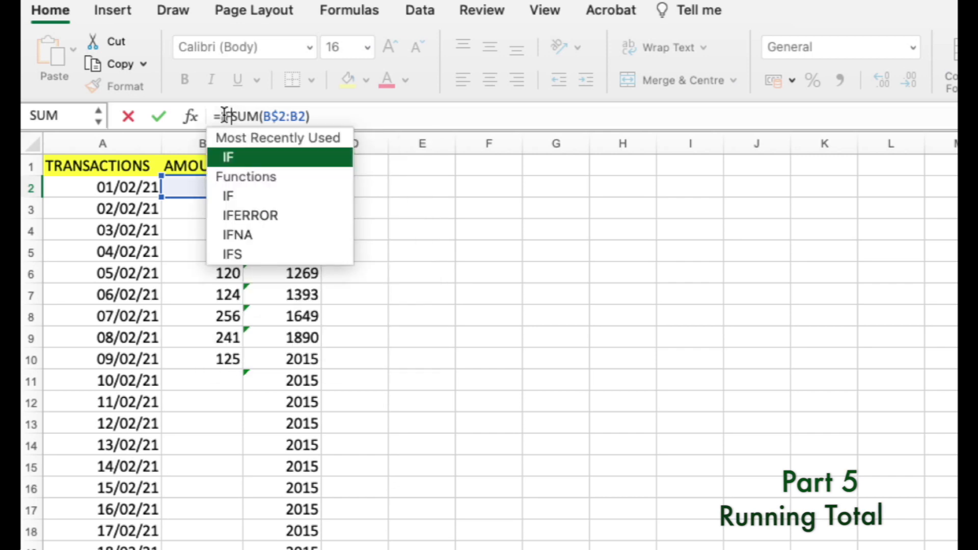
pyautogui.write('(')
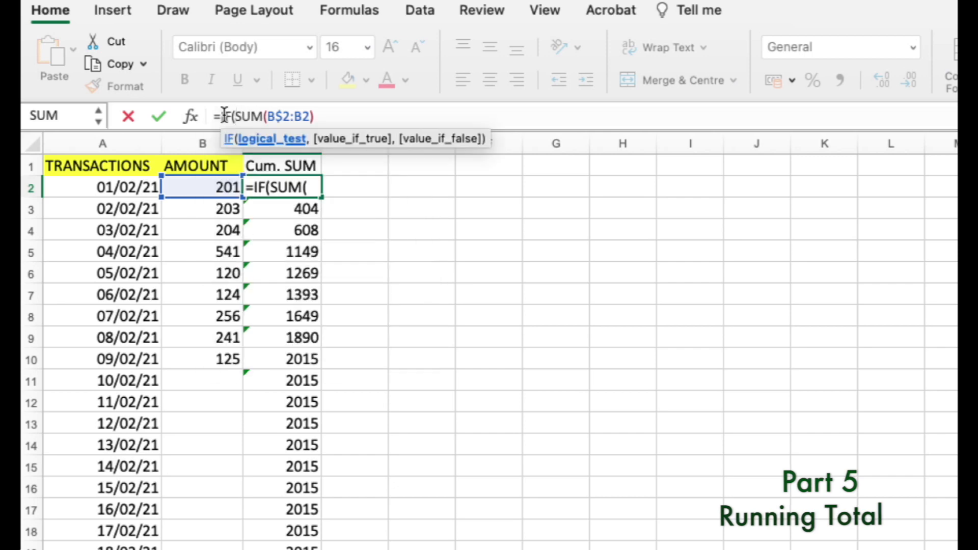
pyautogui.write('B2<>"",')
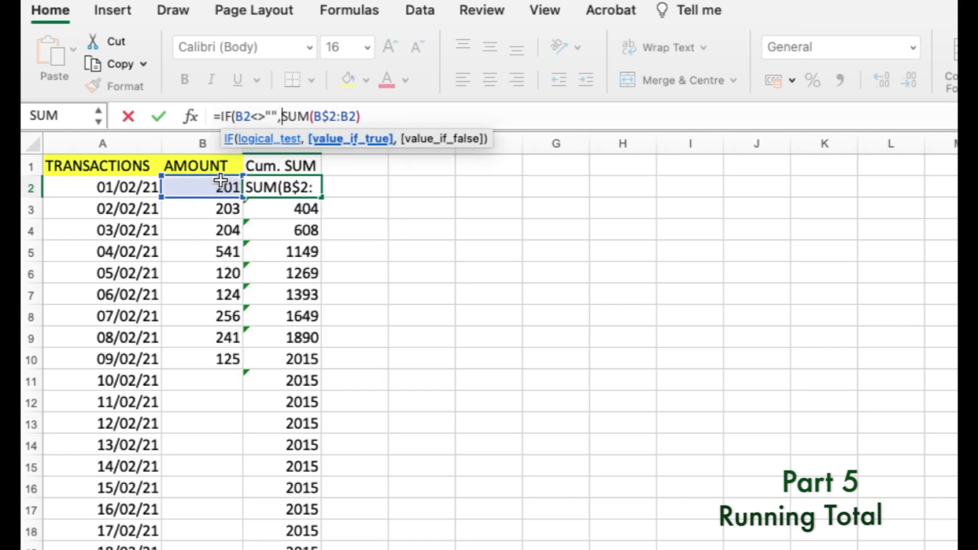
pyautogui.click(382, 116)
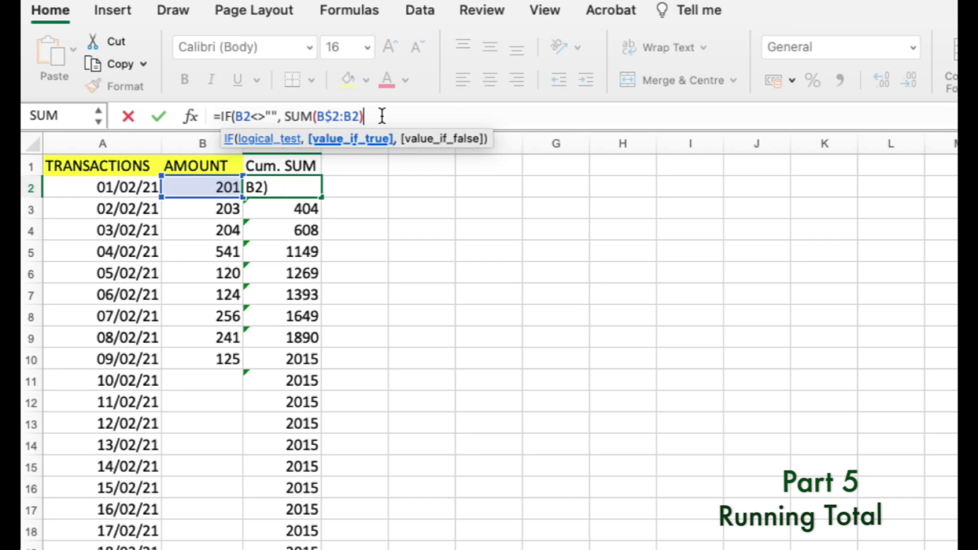
pyautogui.write(',')
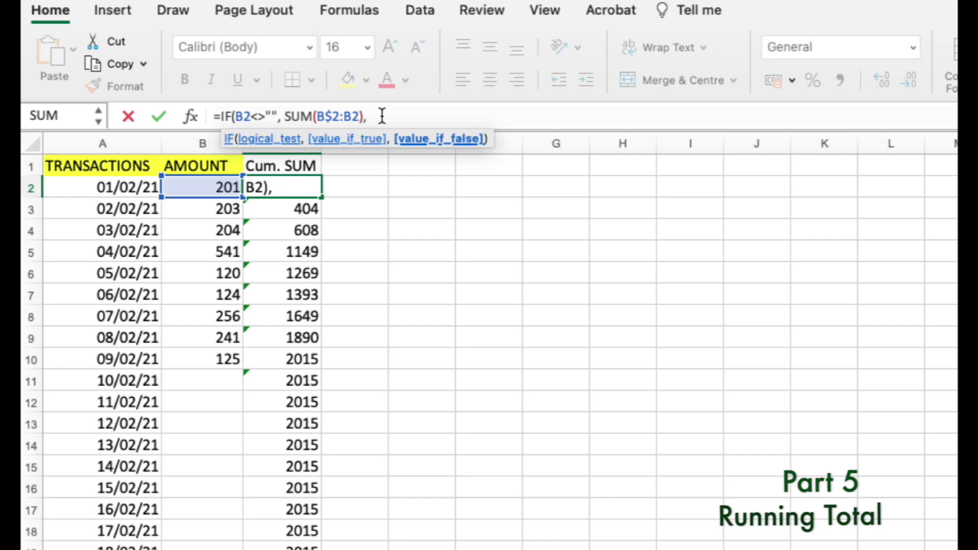
pyautogui.write(' "")')
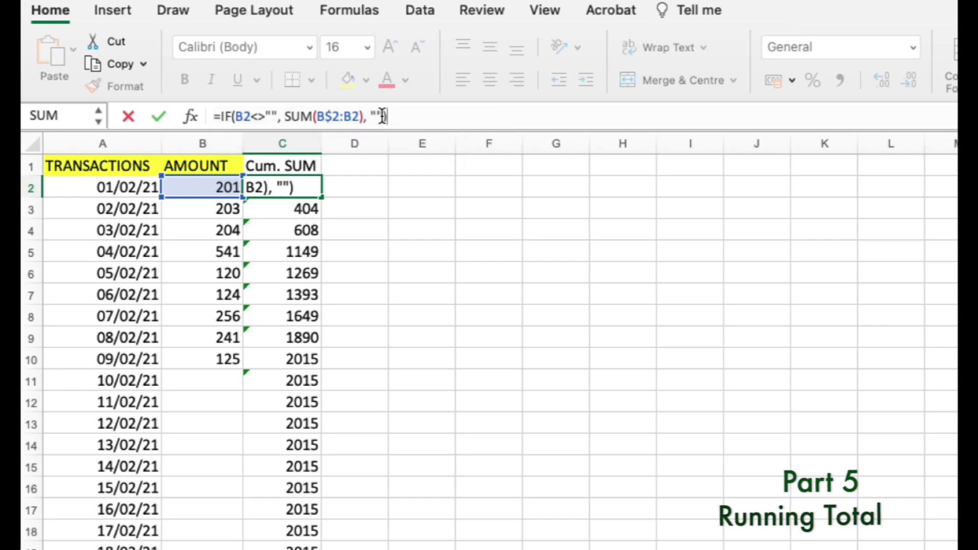
pyautogui.press('Return')
# Fill the IF-based cumulative formula from C2 down through C21 and check the formula in C11
pyautogui.click(306, 187)
pyautogui.moveTo(318, 195); pyautogui.dragTo(317, 545)
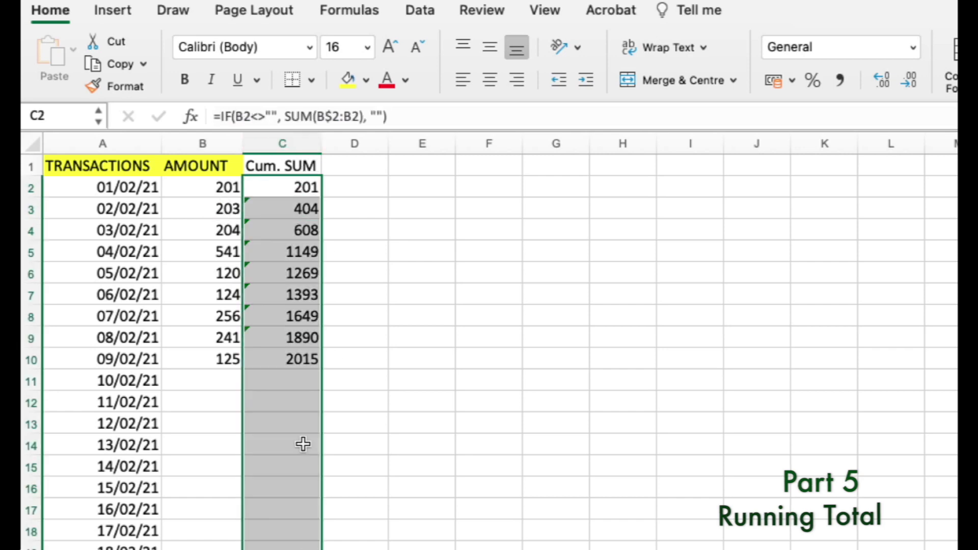
pyautogui.click(302, 397)
pyautogui.click(301, 381)
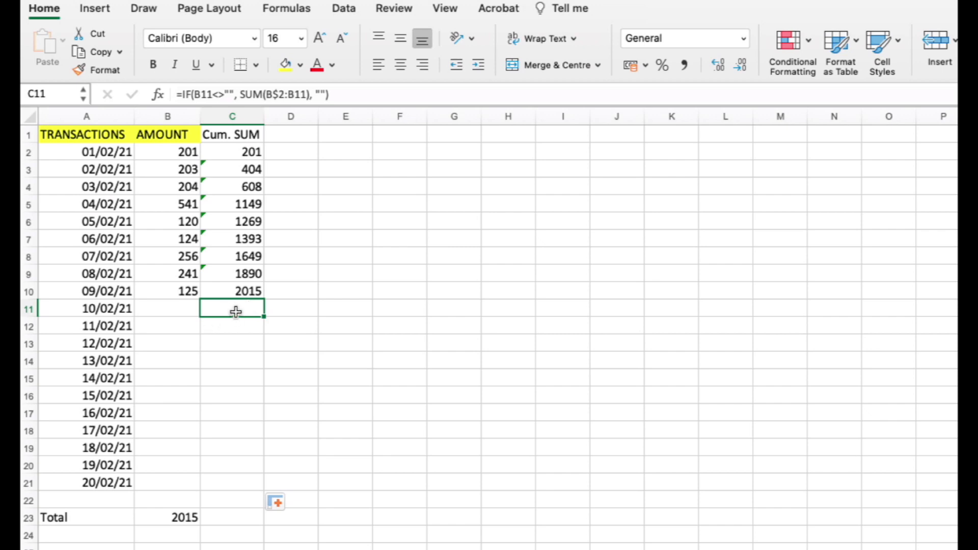
# Enter 120 as the amount for 10/02/21 in B11 to test the running total, and reselect that cell
pyautogui.doubleClick(184, 305)
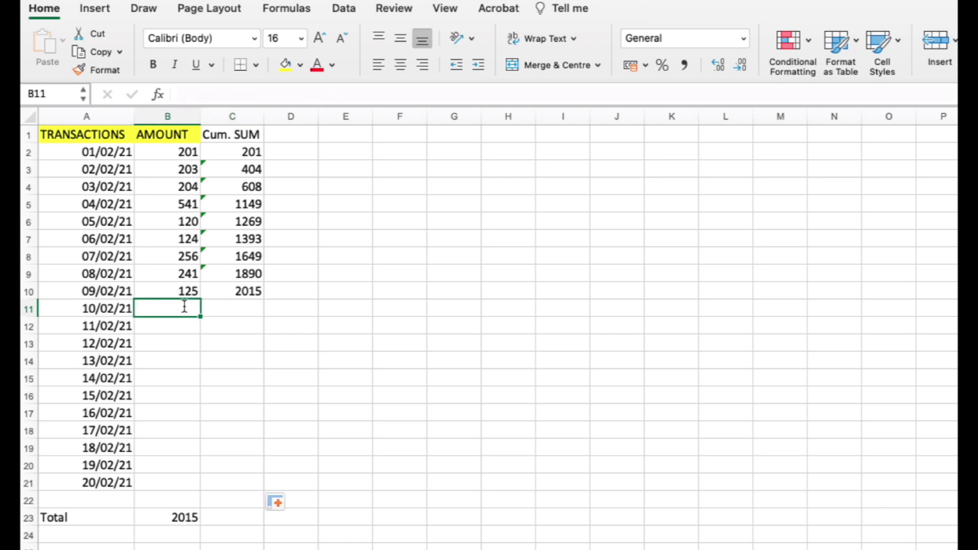
pyautogui.write('120')
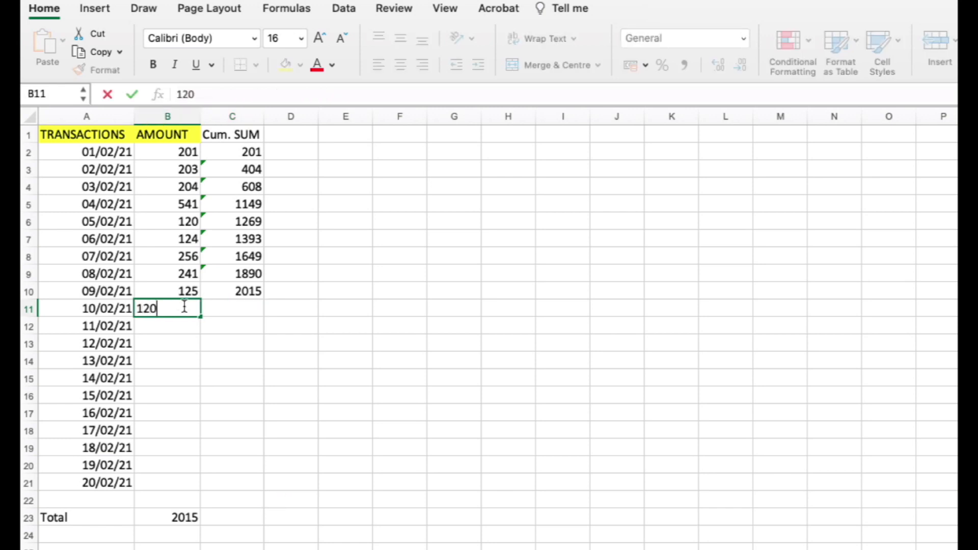
pyautogui.press('Return')
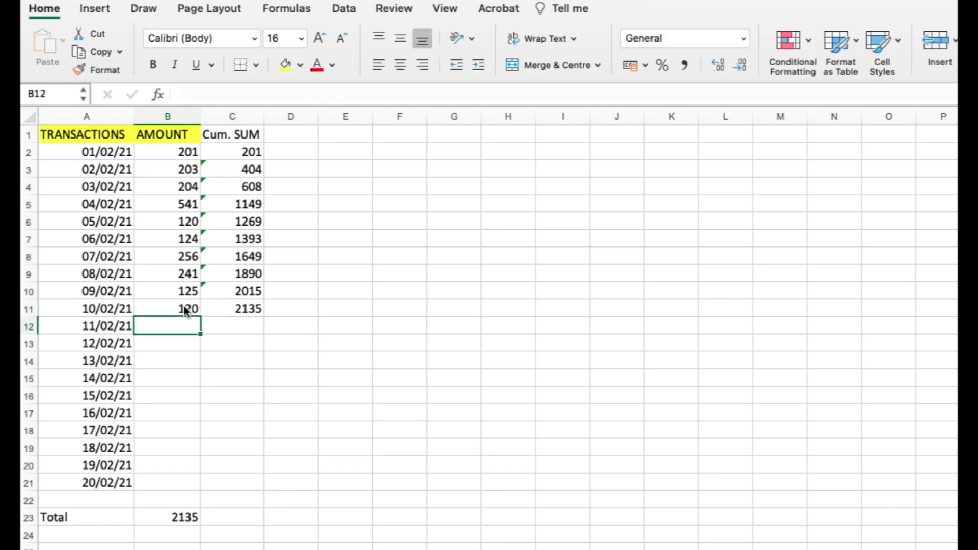
pyautogui.click(190, 310)
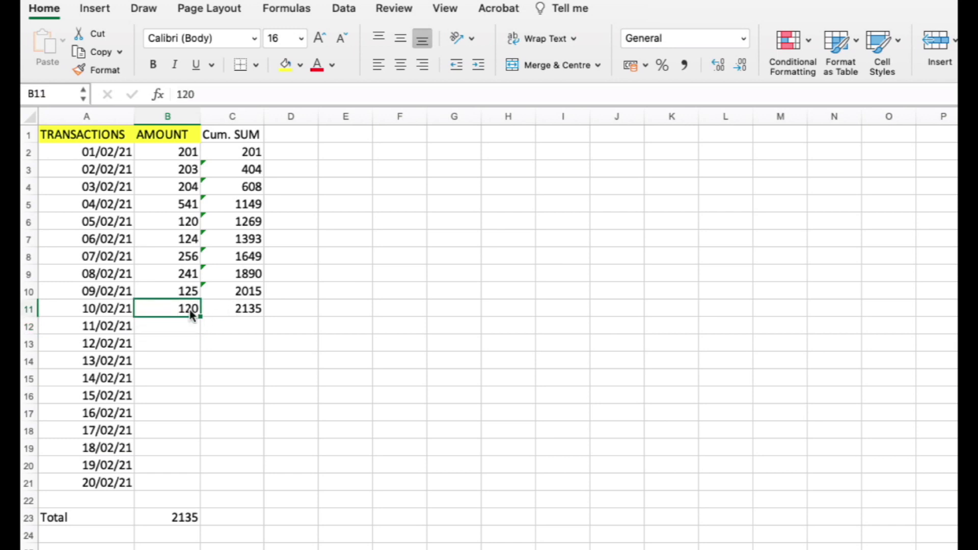